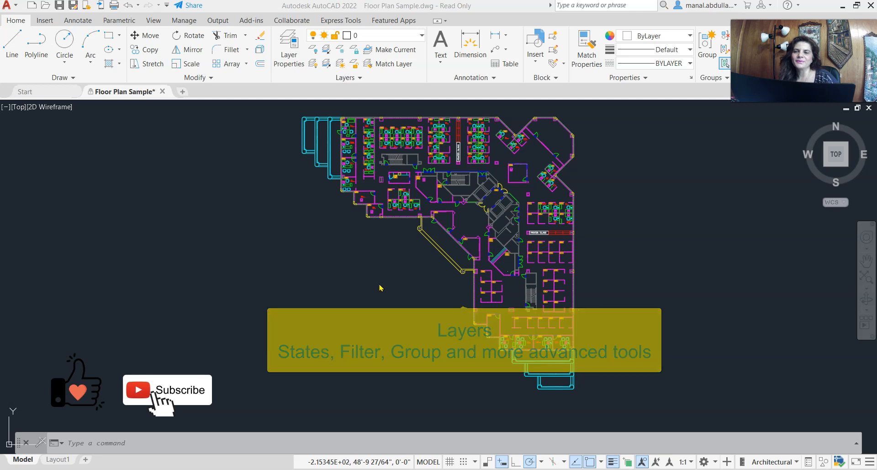
Look through the drawing's layer list and keep the extended layer tools pinned open.
click(360, 78)
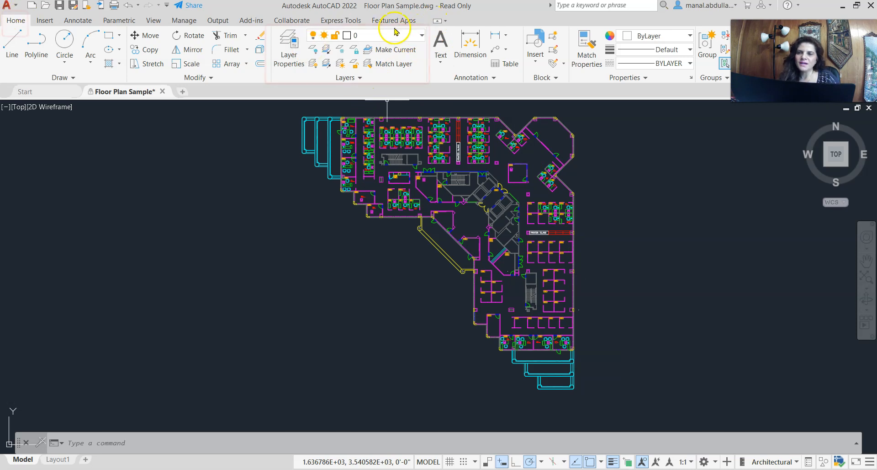
click(423, 40)
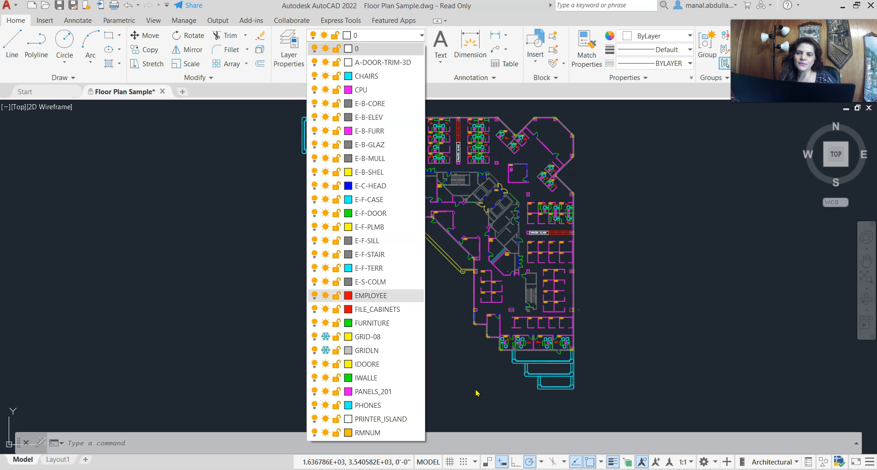
click(245, 213)
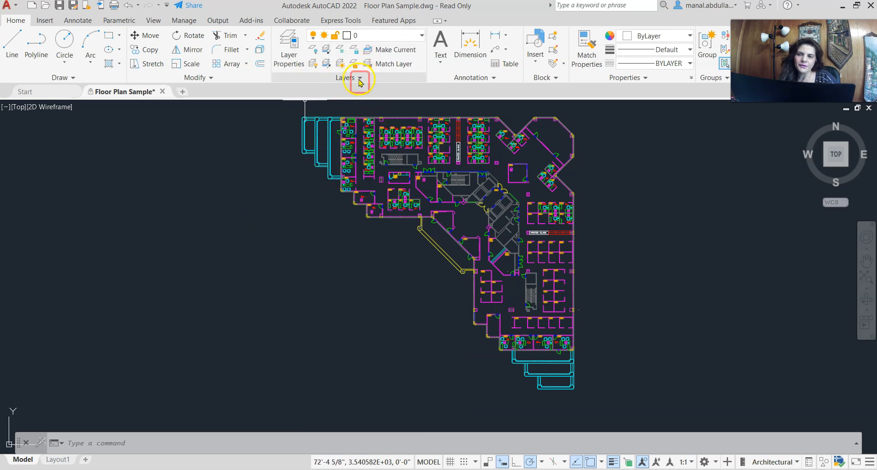
click(360, 80)
click(277, 132)
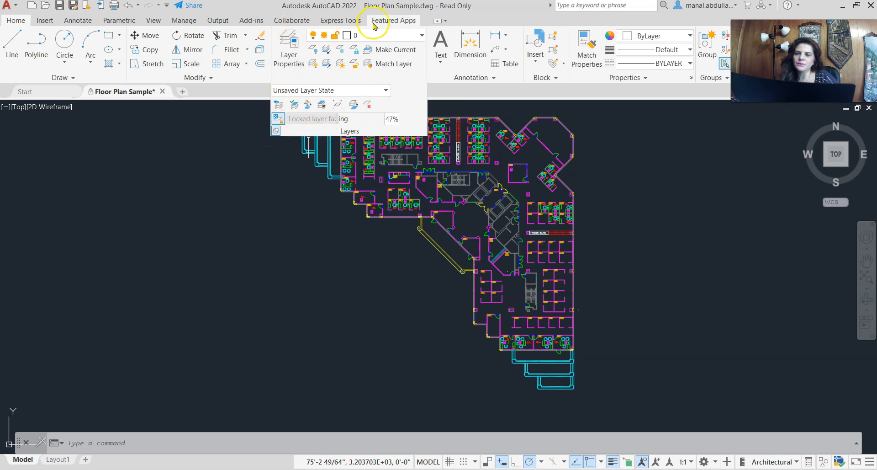
Turn off the E-F-DOOR, E-F-CASE and E-C-HEAD layers by picking objects on them in the floor plan.
scroll(454, 233, down, 2)
middle_drag(443, 208, 410, 199)
scroll(394, 251, up, 2)
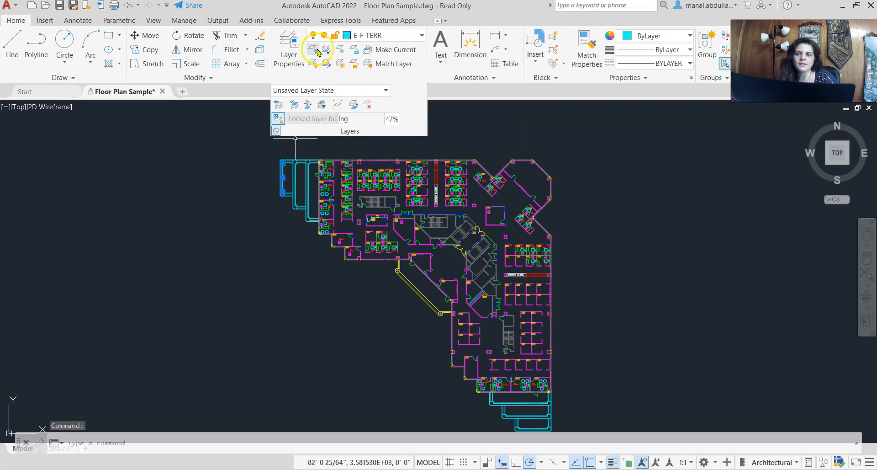
click(315, 53)
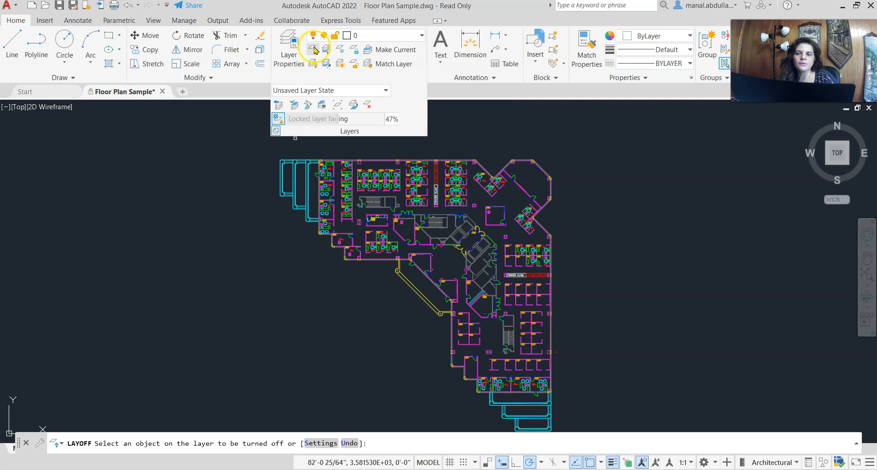
scroll(335, 212, up, 4)
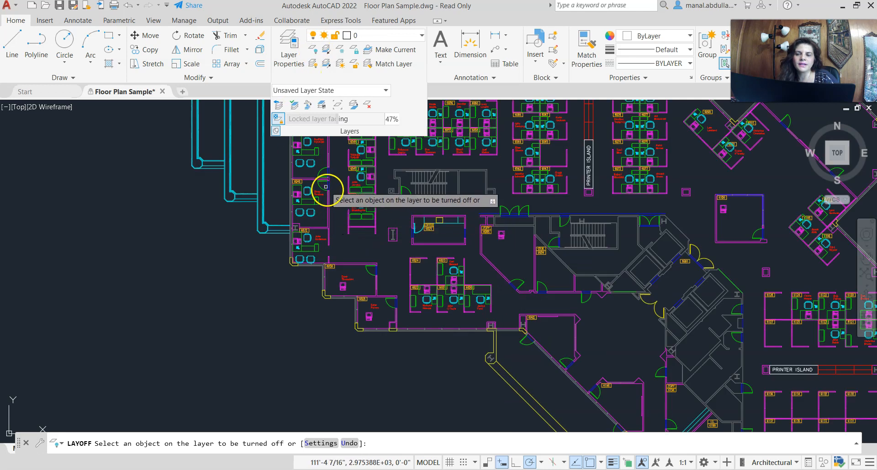
click(324, 187)
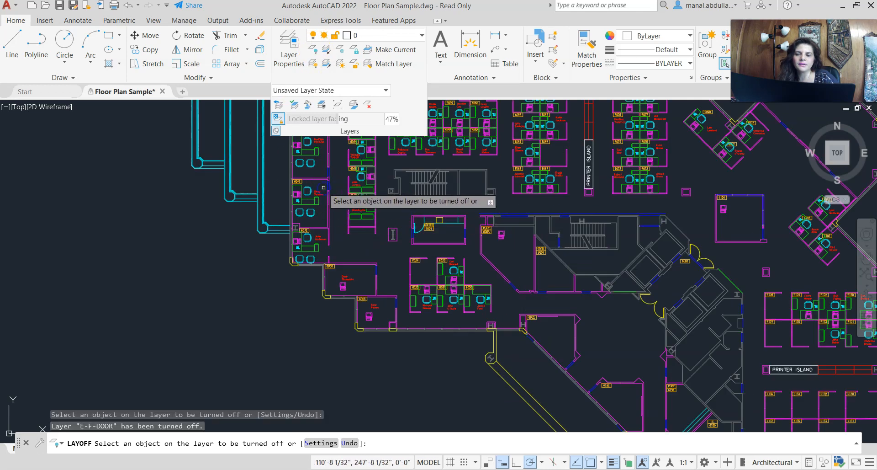
click(418, 233)
click(507, 216)
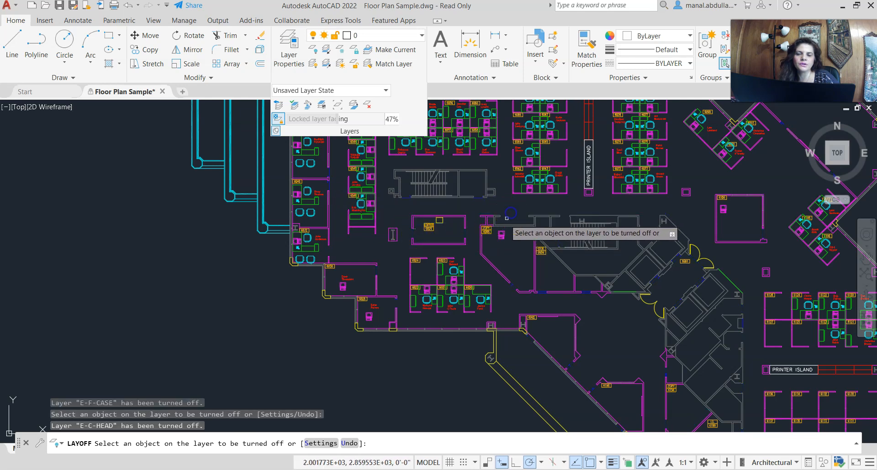
Turn off the CHAIRS, PANELS_201, E-B-GLAZ and E-B-FURR layers by picking their objects, and turn all layers back on.
click(480, 299)
click(463, 311)
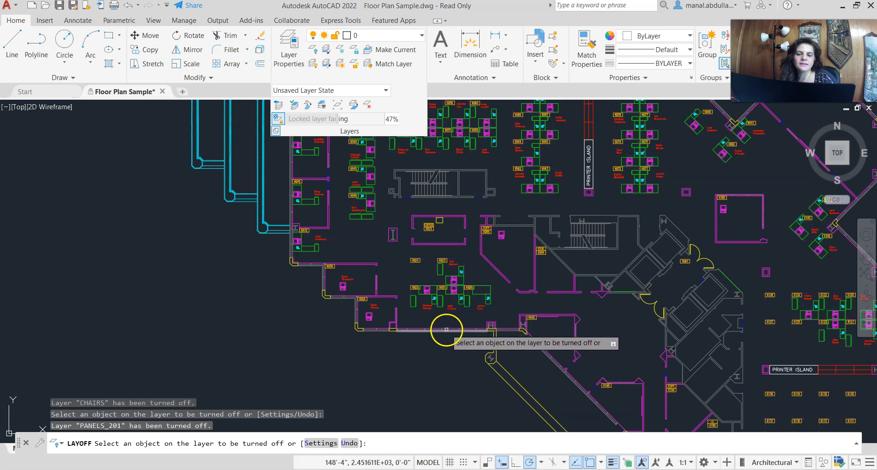
click(445, 330)
click(465, 327)
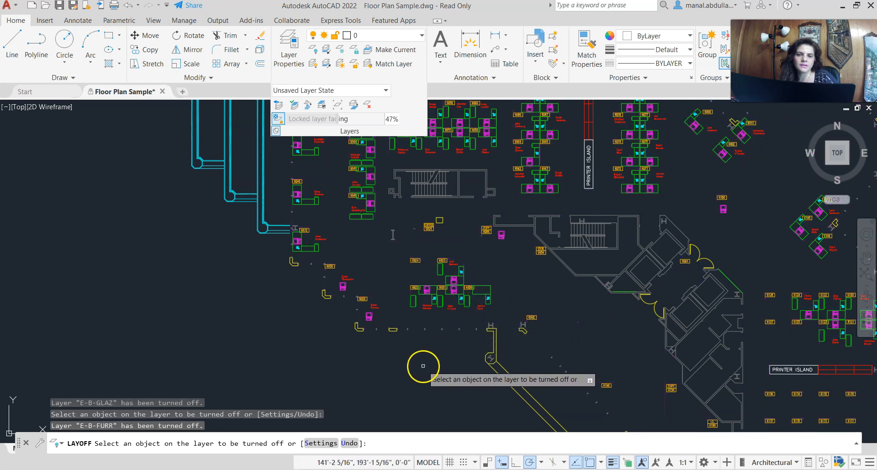
scroll(444, 346, down, 3)
scroll(554, 232, down, 2)
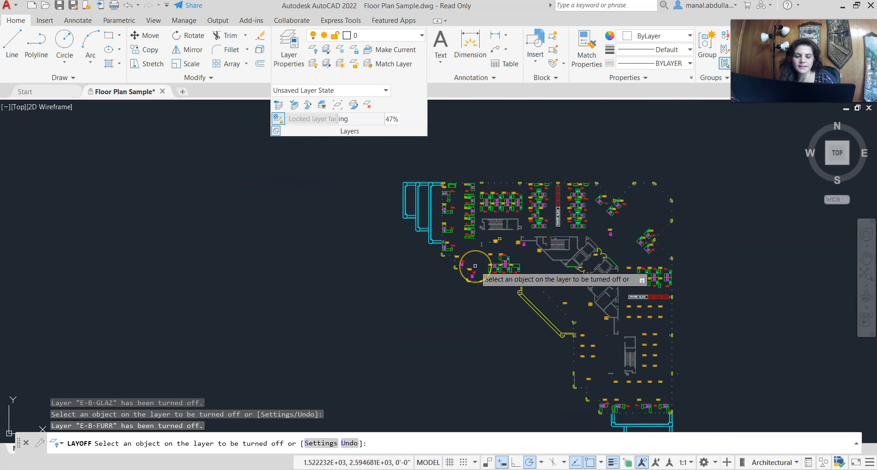
key(Return)
scroll(519, 236, up, 2)
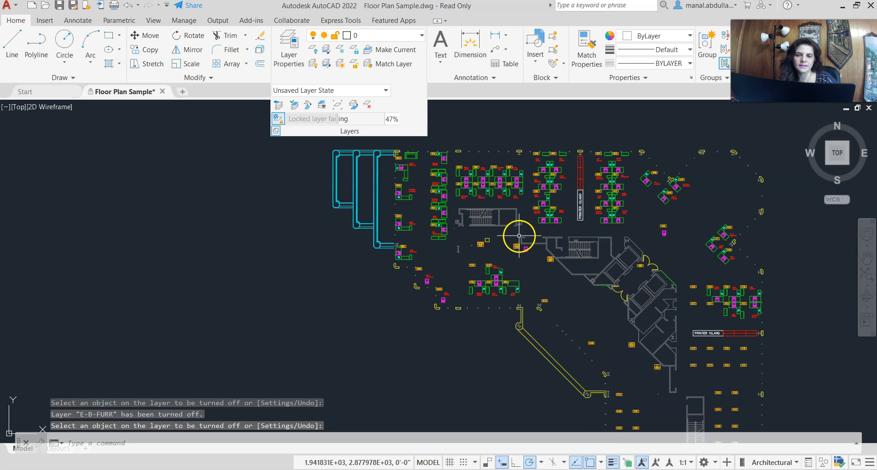
click(315, 66)
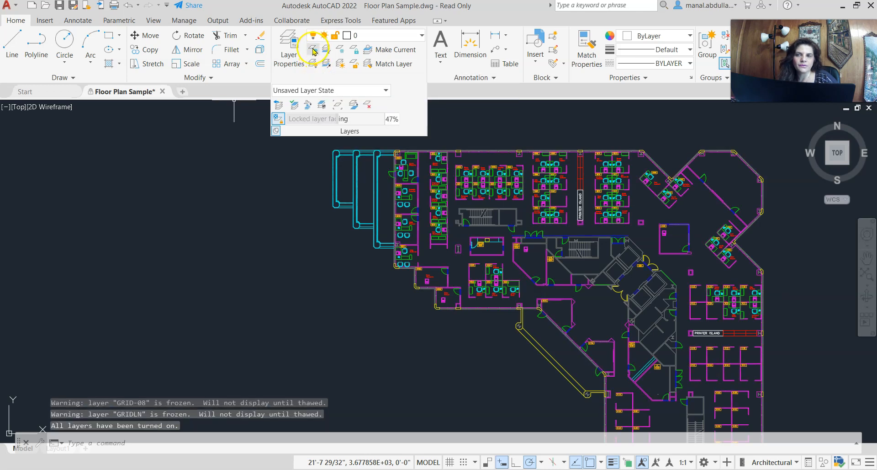
Turn off the E-F-TERR and PANELS_201 layers by picking a terrace and a panel, and turn all layers on again.
click(313, 50)
click(354, 174)
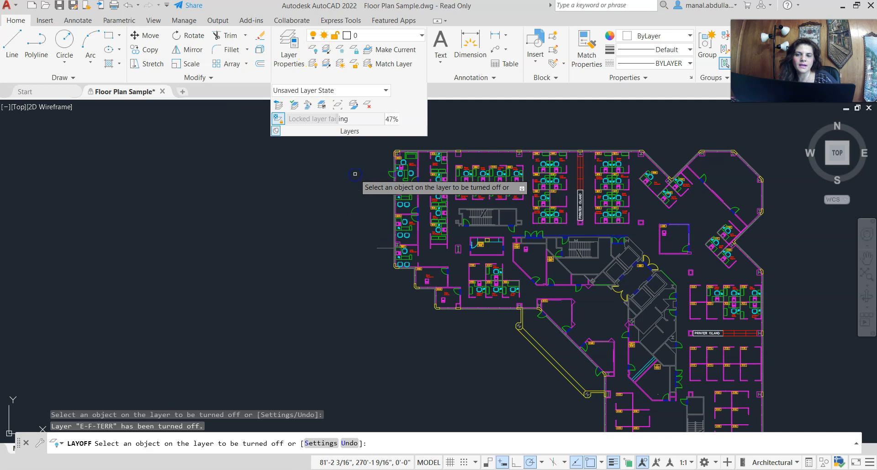
click(564, 224)
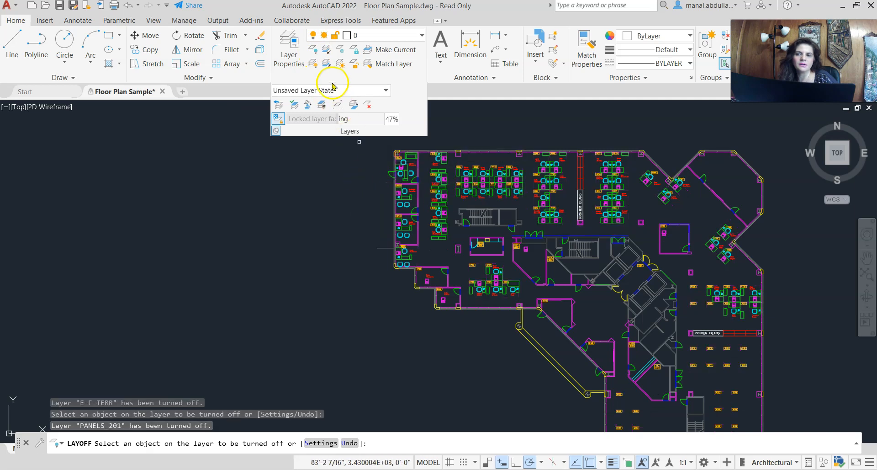
click(314, 64)
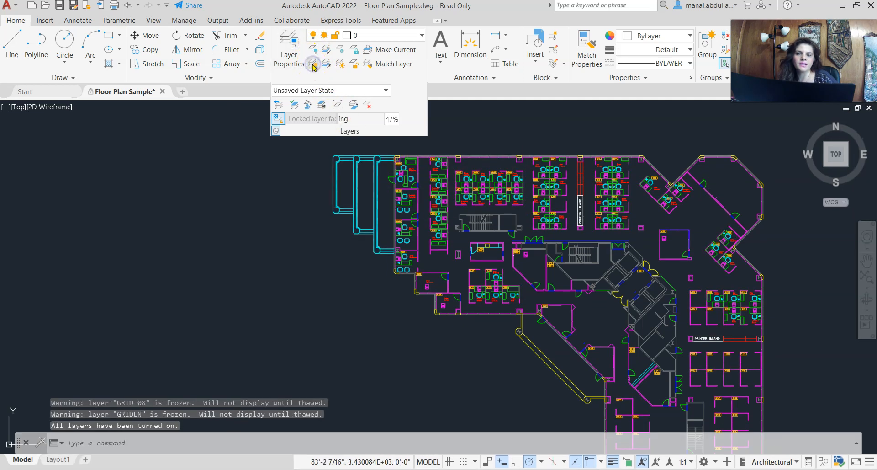
Isolate the E-F-TERR and E-B-FURR layers by selecting a terrace outline and an interior wall.
click(327, 54)
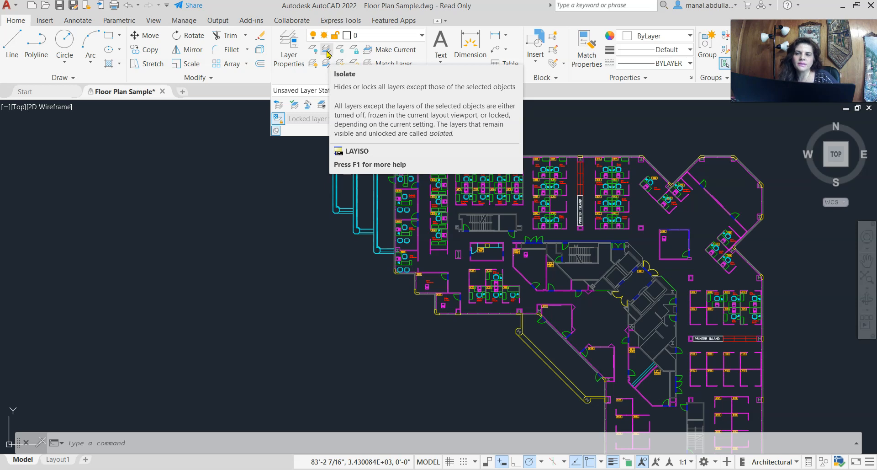
click(327, 55)
click(335, 202)
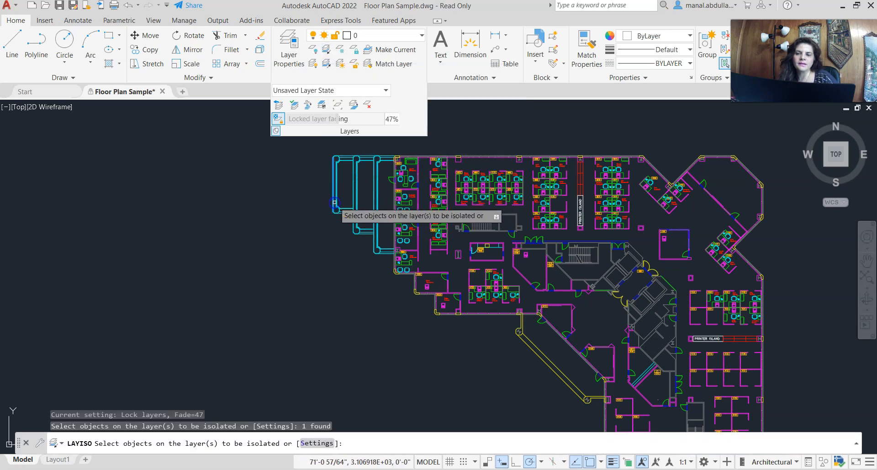
click(419, 244)
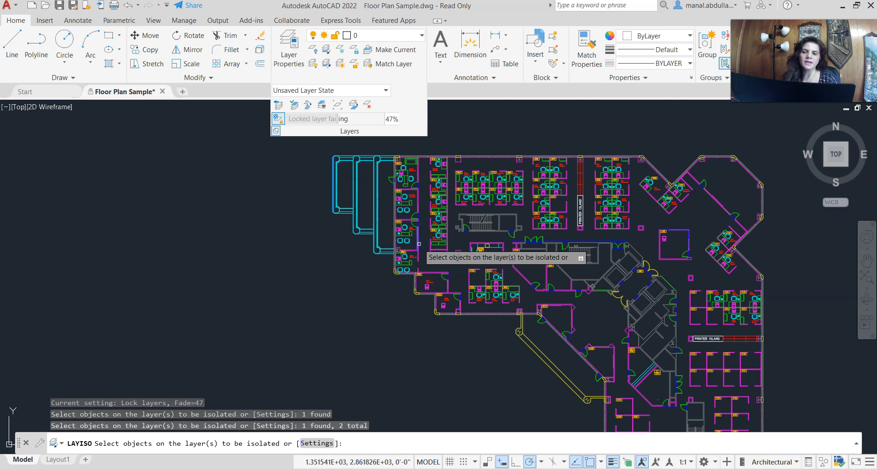
key(Return)
scroll(418, 264, up, 5)
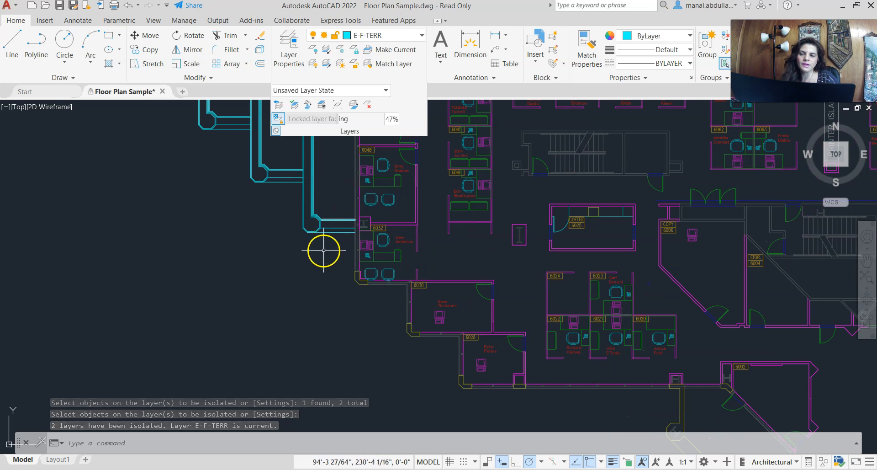
scroll(459, 242, down, 3)
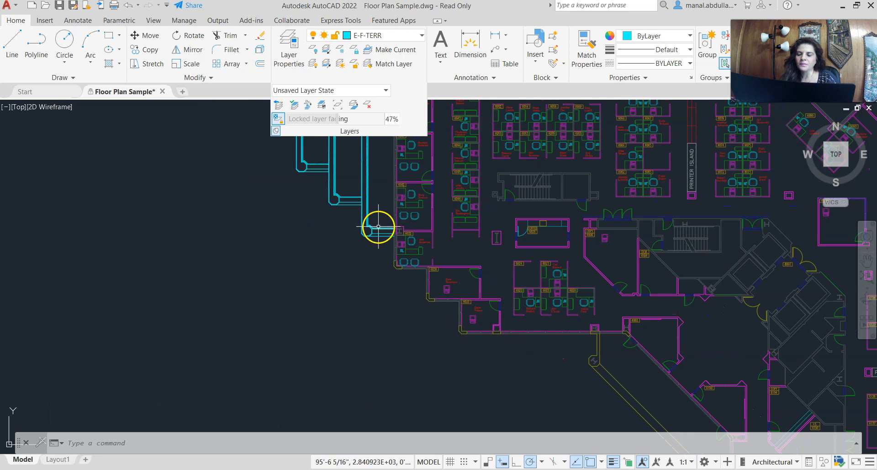
key(Escape)
scroll(292, 296, down, 4)
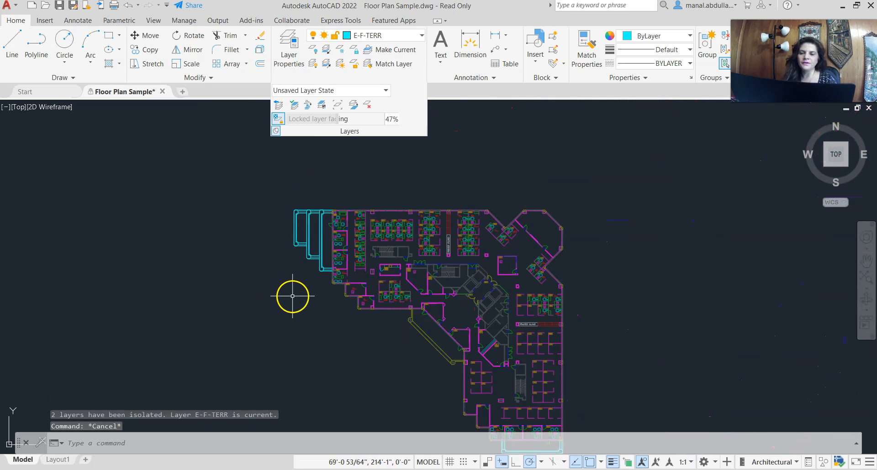
Copy the isolated terraces and walls, paste them beside the original plan, and unisolate the layers.
click(258, 356)
scroll(594, 165, down, 2)
click(635, 164)
key(ctrl+c)
key(ctrl+v)
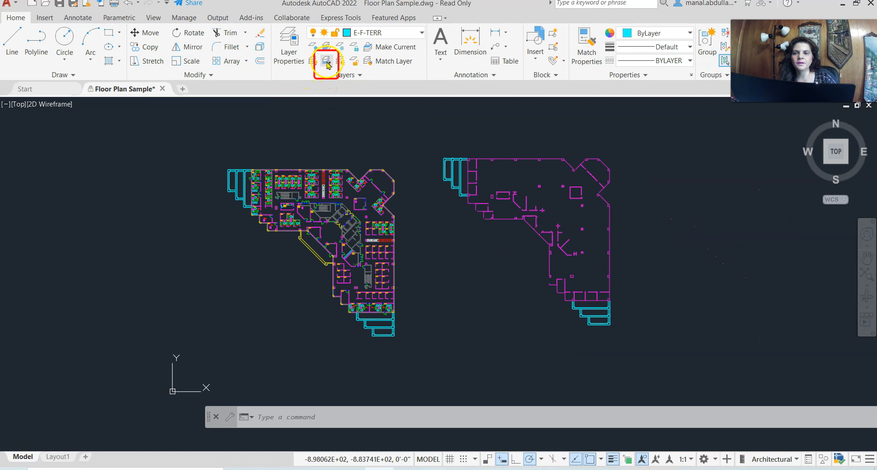
click(327, 65)
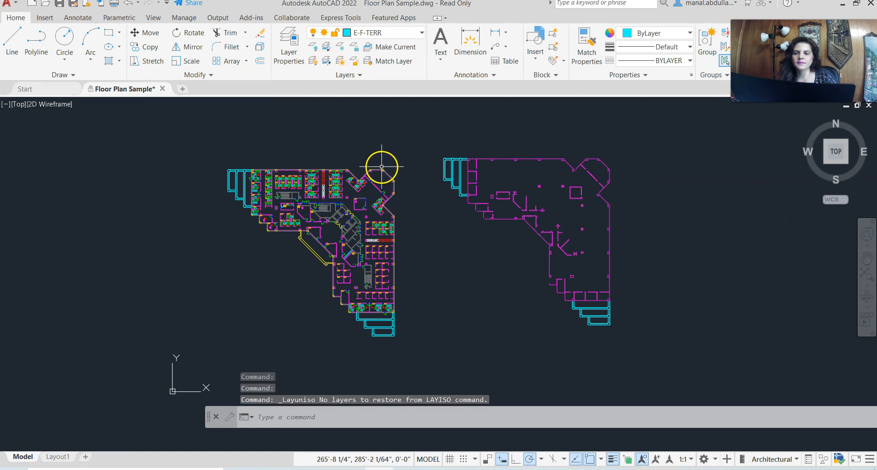
Freeze the E-B-GLAZ, E-B-FURR, E-C-HEAD and E-F-DOOR layers by picking their objects, and thaw all layers.
click(341, 49)
scroll(314, 246, up, 4)
click(371, 235)
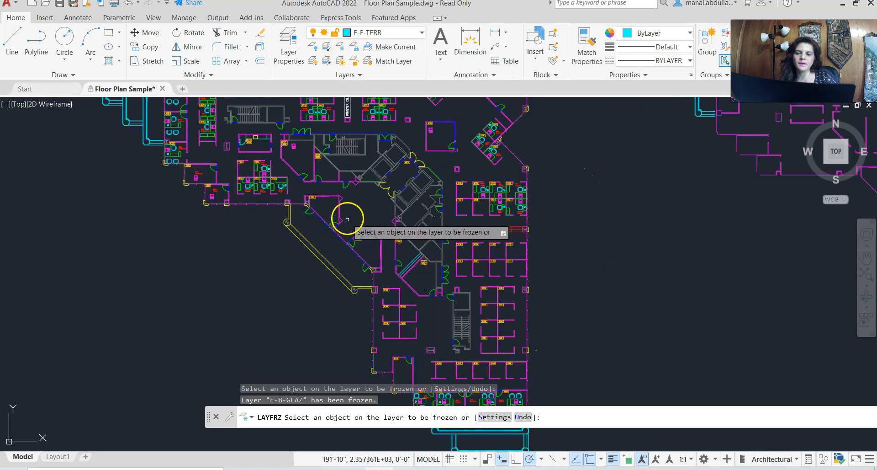
click(340, 207)
click(336, 223)
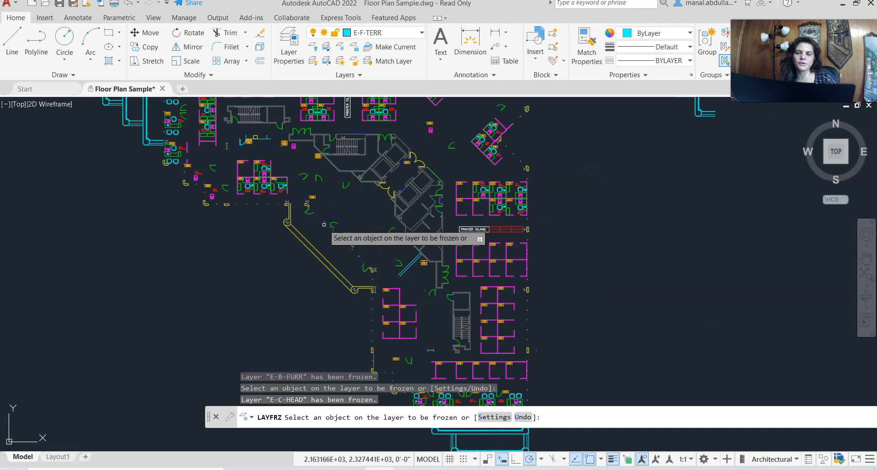
click(310, 214)
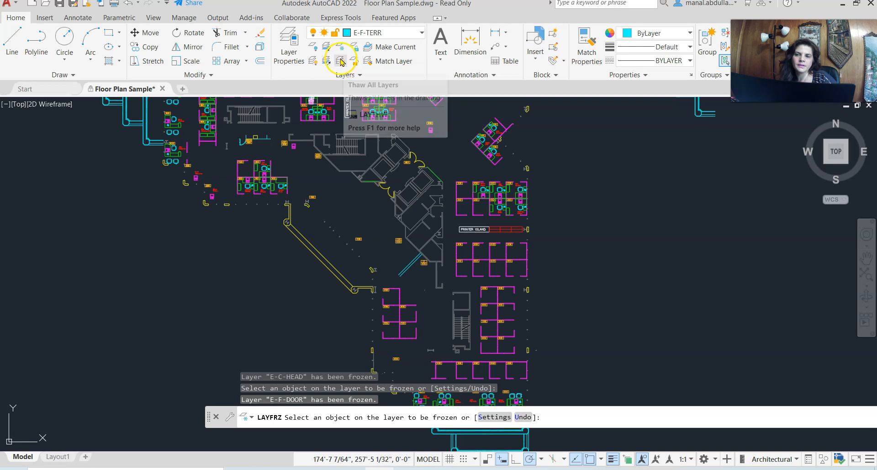
click(340, 62)
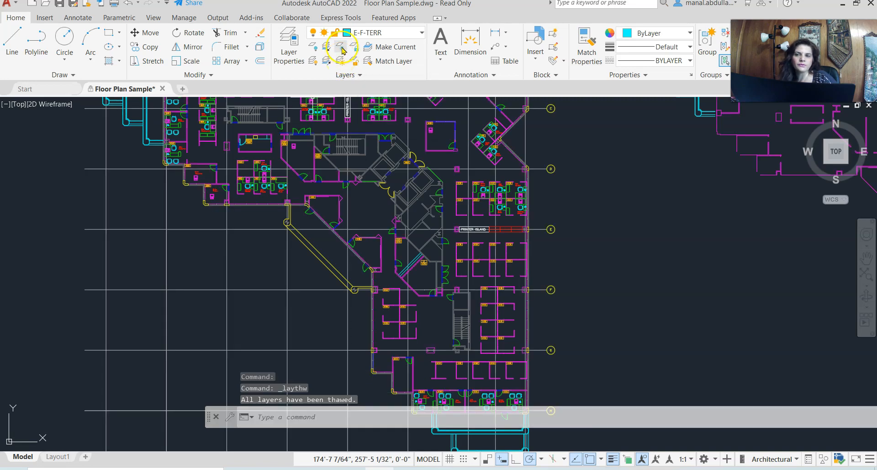
Freeze the GRIDLN, GRID-08, 0 and E-B-CORE layers by picking objects on them.
click(342, 47)
click(256, 229)
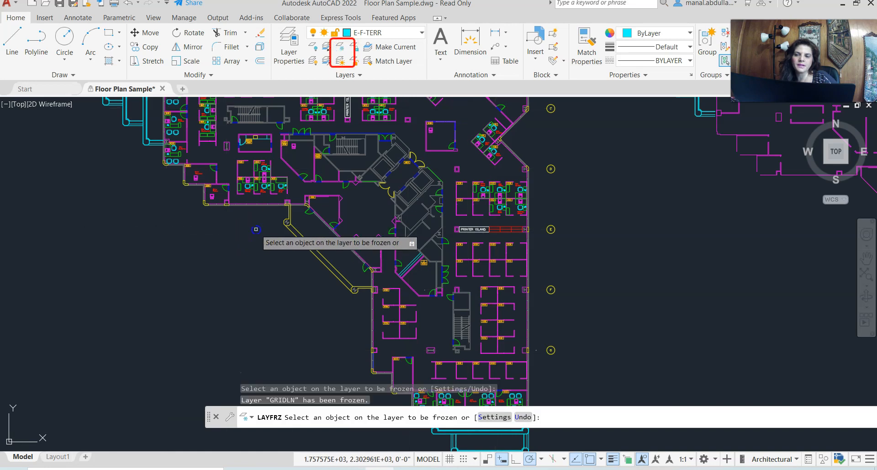
click(551, 230)
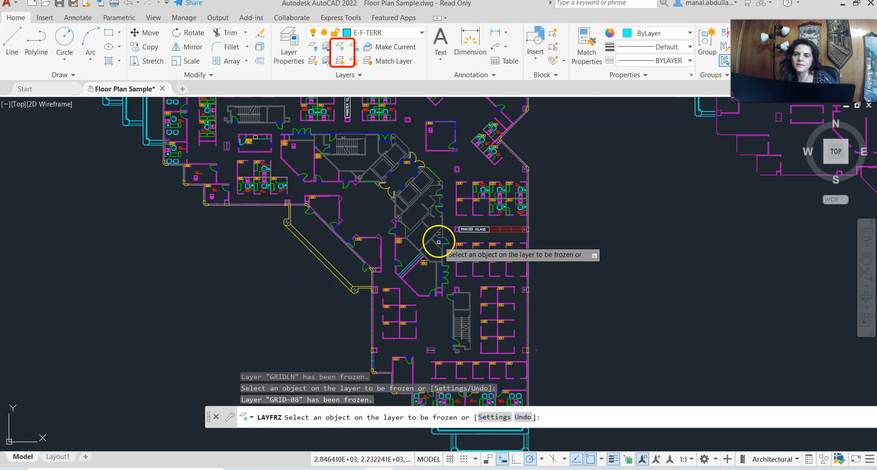
scroll(439, 244, down, 2)
click(437, 327)
scroll(475, 310, up, 4)
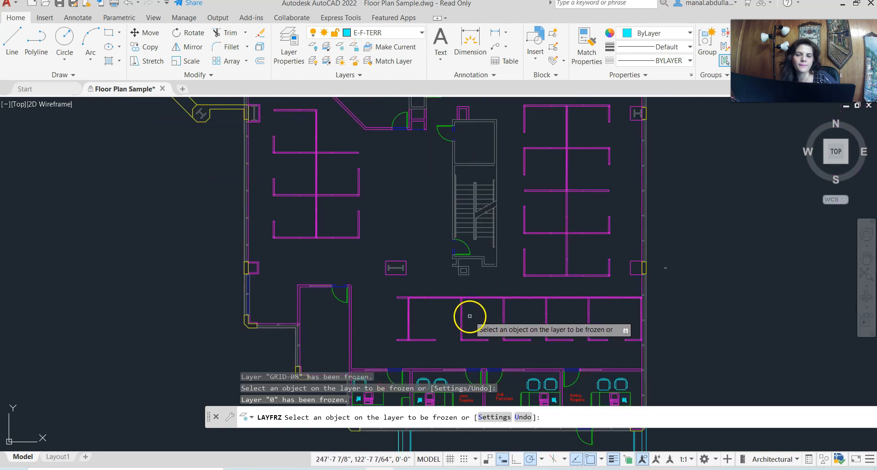
click(461, 274)
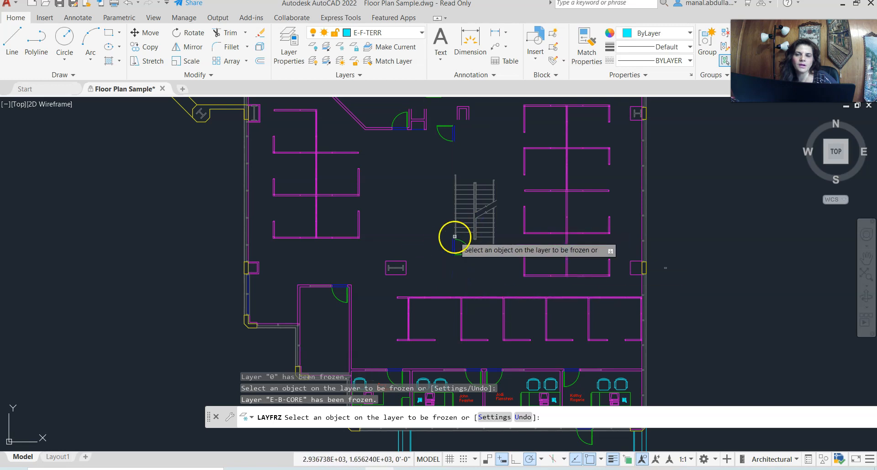
scroll(454, 239, down, 2)
scroll(376, 158, down, 2)
middle_drag(377, 158, 477, 352)
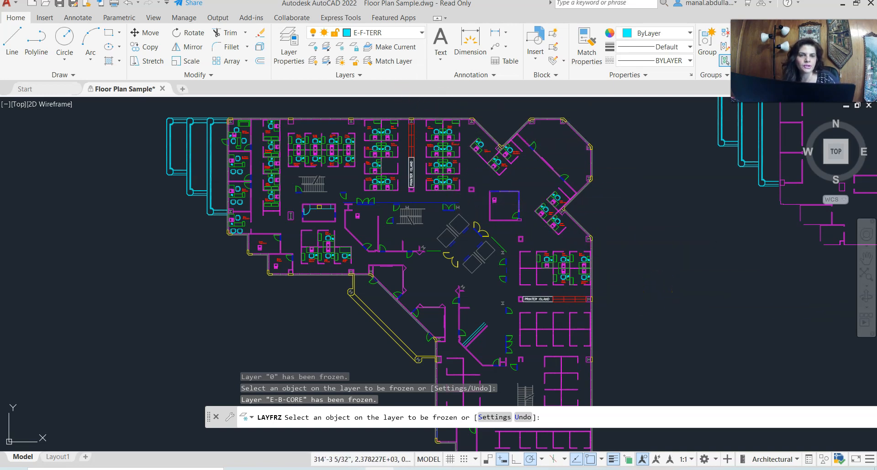
key(Escape)
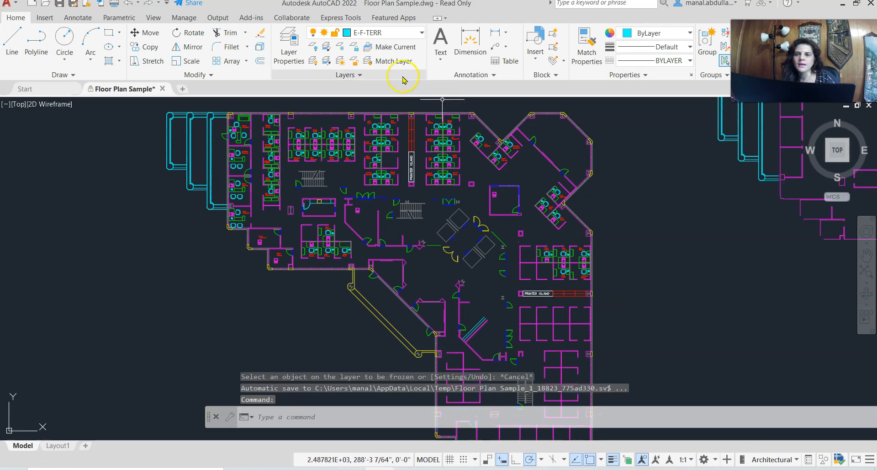
Lock the E-F-DOOR layer by picking a door in the plan, and inspect a door on it.
click(357, 49)
scroll(393, 253, up, 3)
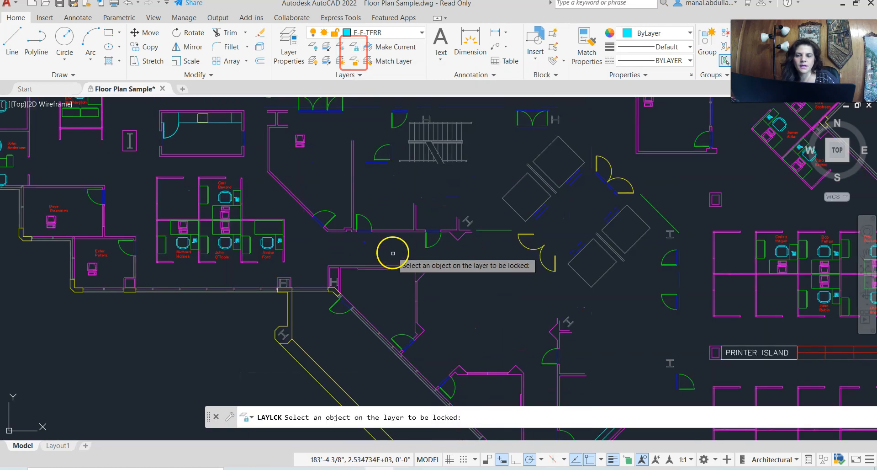
click(367, 222)
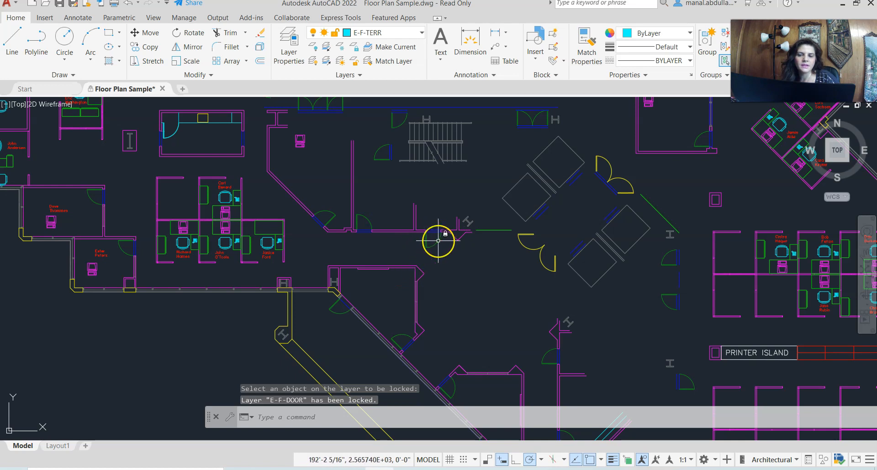
mouse_move(438, 240)
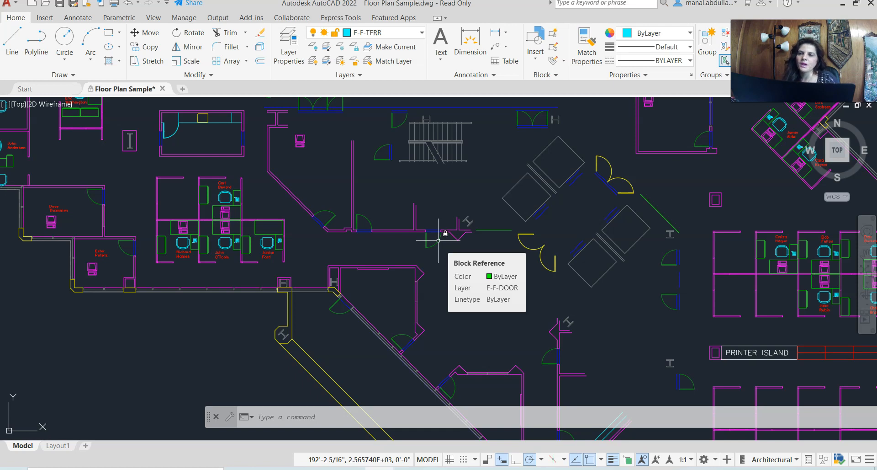
Unlock the E-F-DOOR layer by picking the door in the wall below the stairs.
click(355, 64)
click(437, 241)
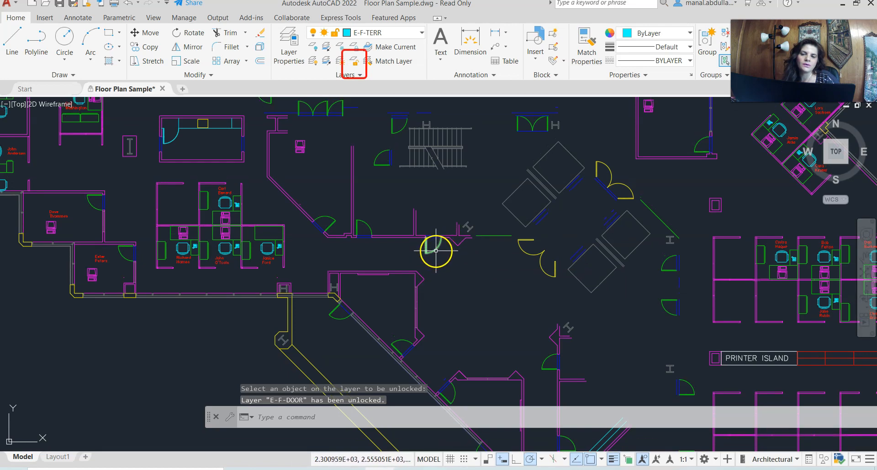
click(436, 250)
key(Escape)
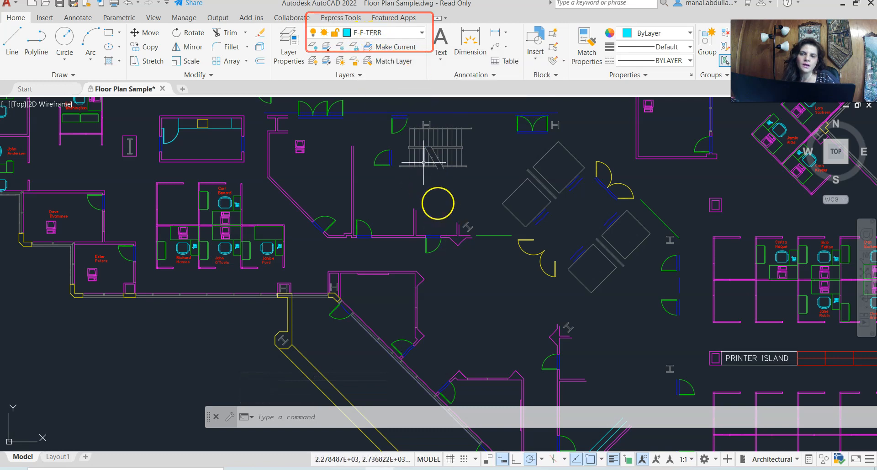
Make E-F-DOOR the current layer using the door in the wall below the stairs.
click(405, 33)
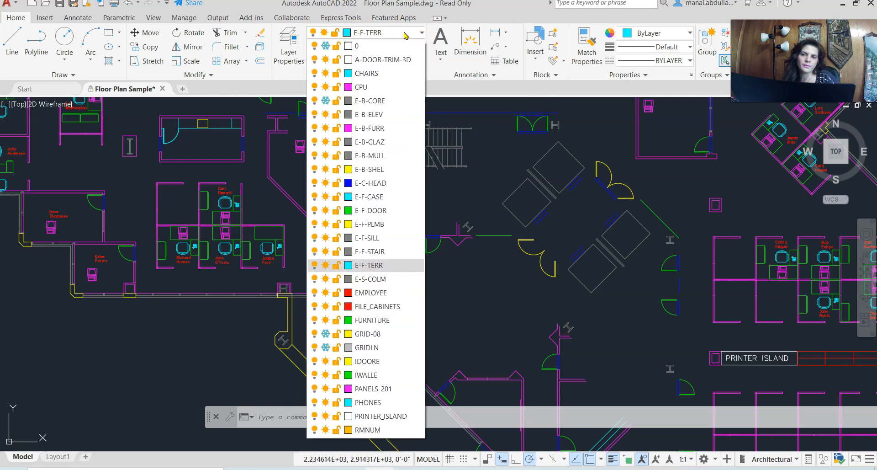
click(404, 33)
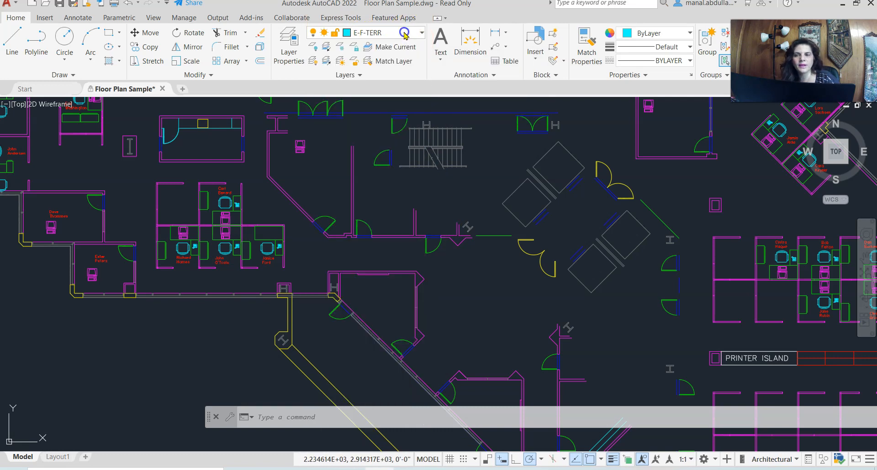
click(433, 249)
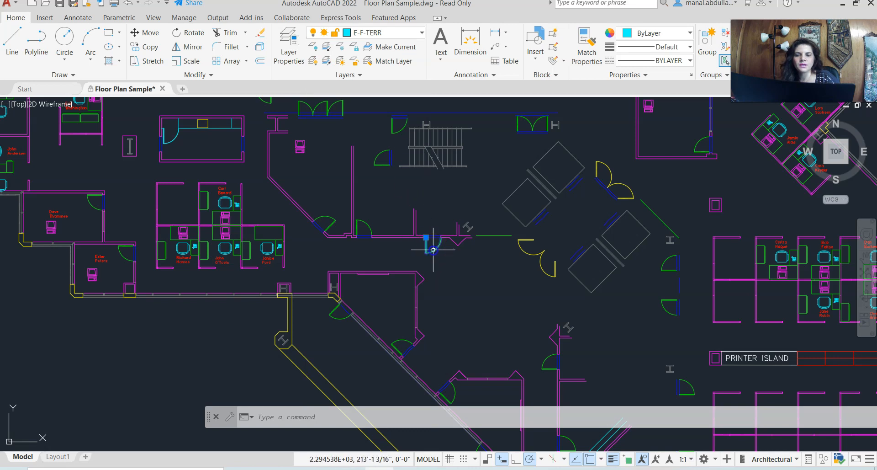
click(386, 48)
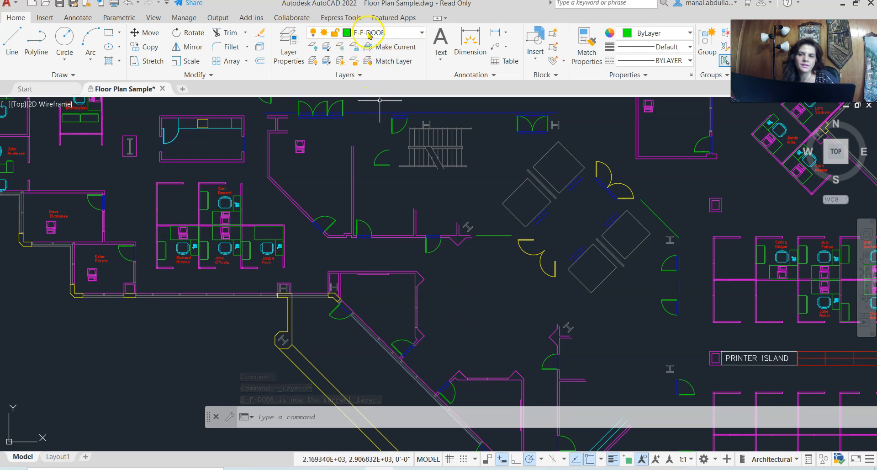
Make E-B-FURR the current layer using the vertical interior wall beside the stairs.
click(353, 201)
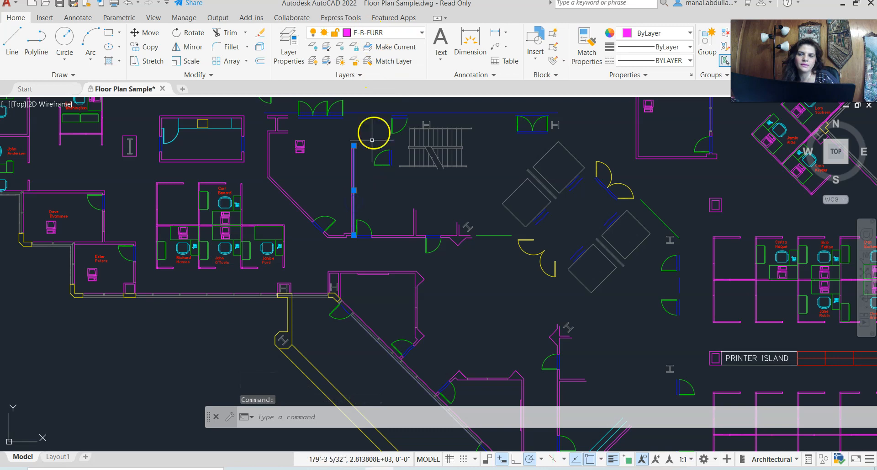
click(396, 49)
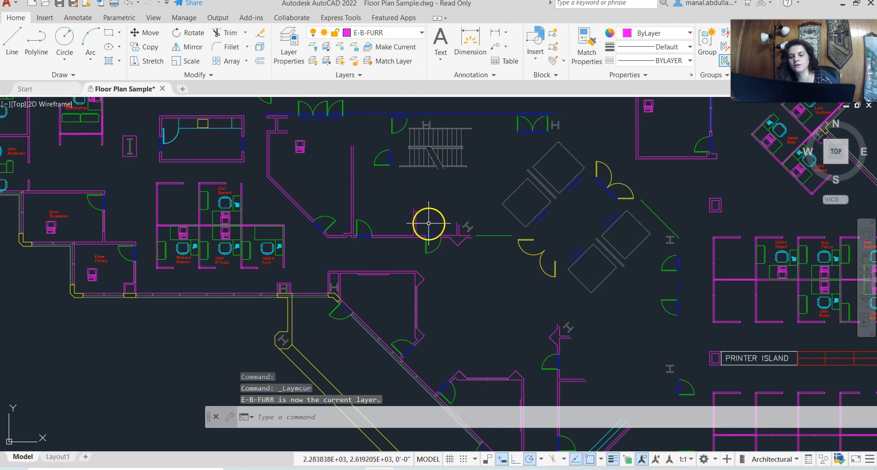
key(Escape)
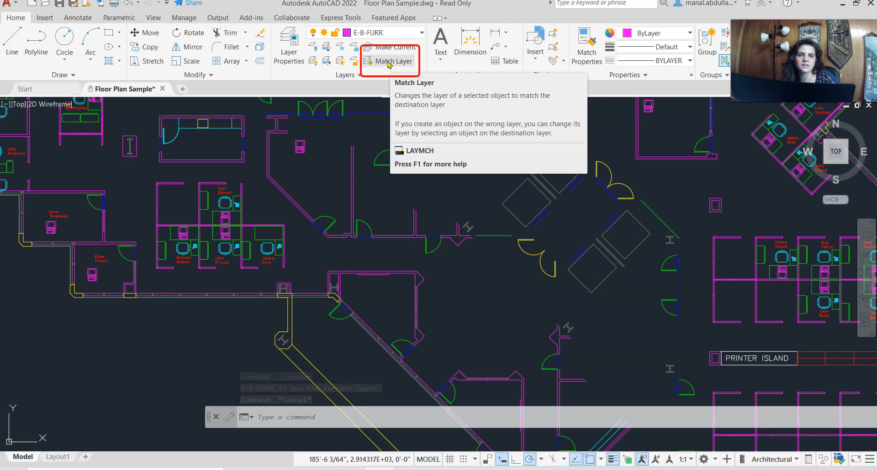
Use Match Layer to move the two green doors beside the stairs to the yellow double door's IDOORE layer.
click(586, 55)
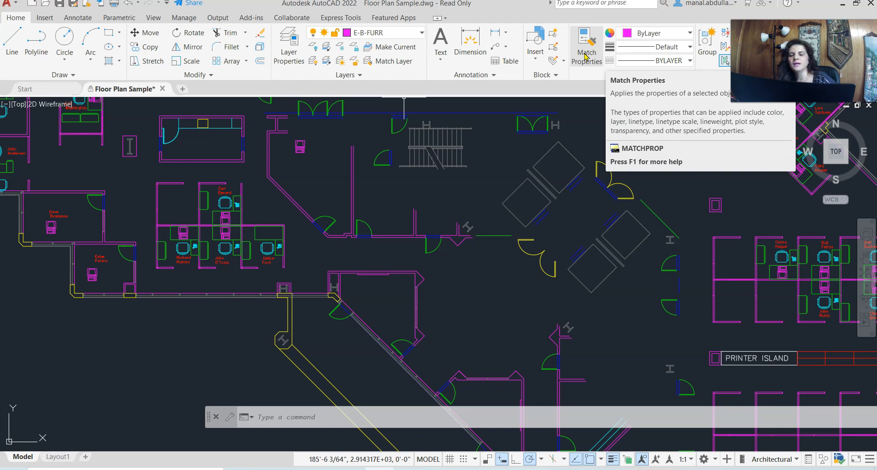
click(387, 67)
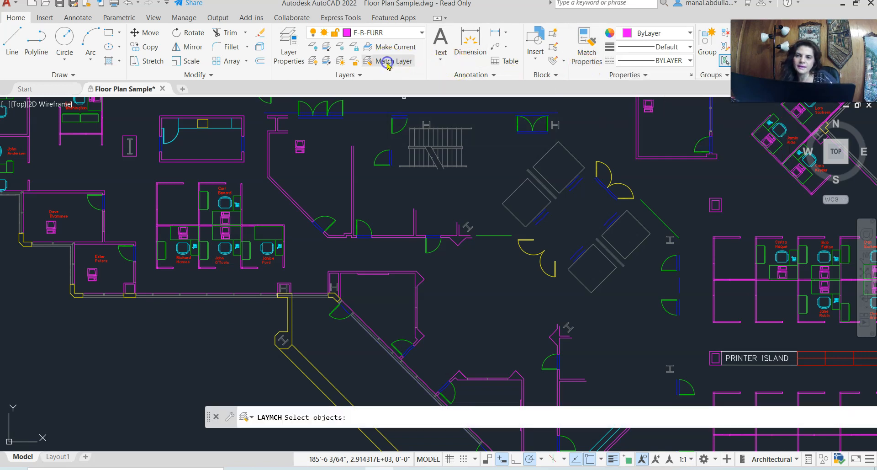
click(382, 163)
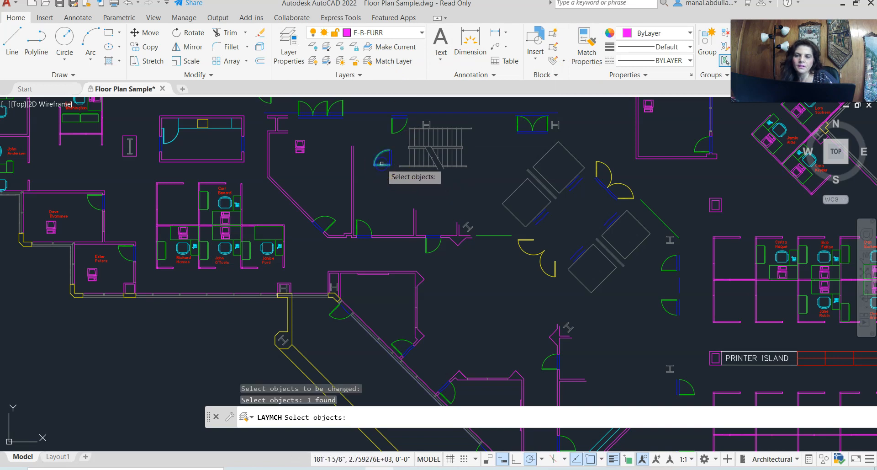
click(391, 128)
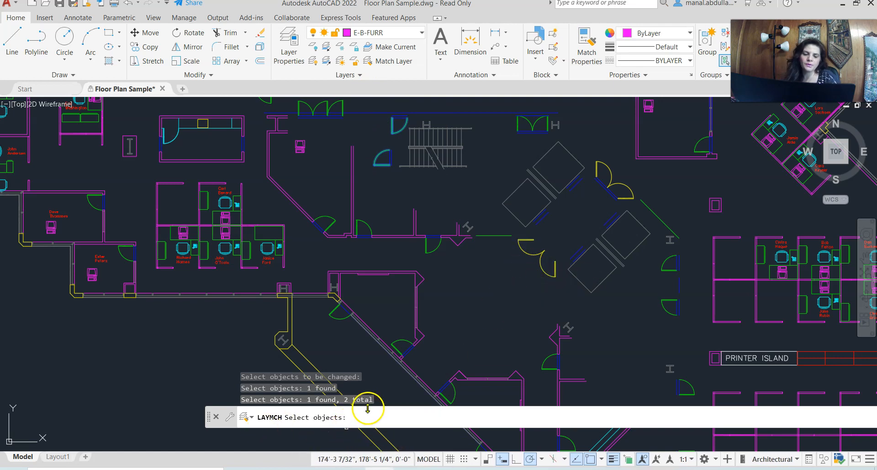
key(Return)
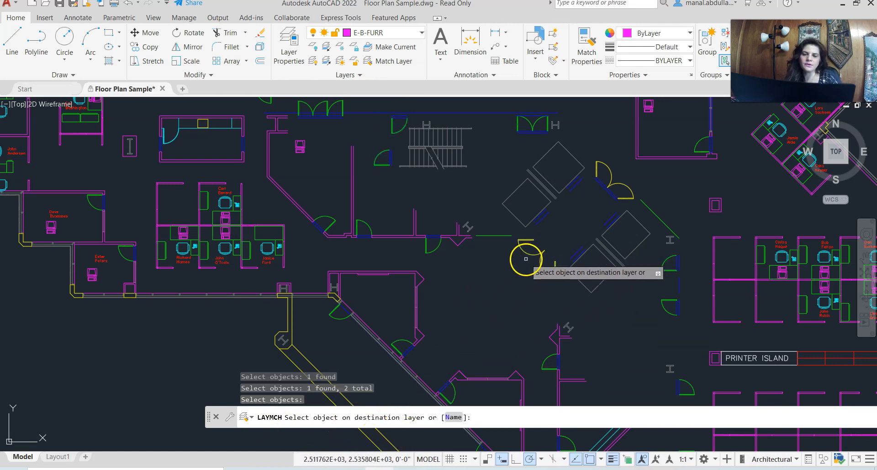
click(529, 254)
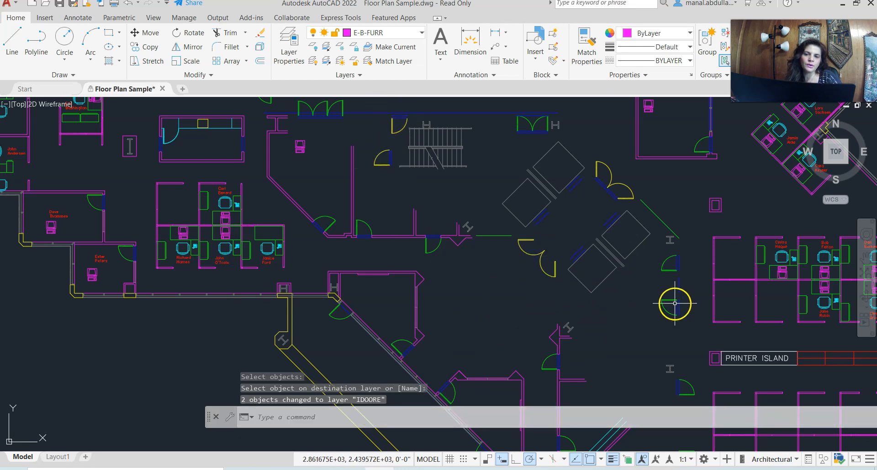
Check the layers assigned to the yellow double door, the green door below the stairs and a rematched door.
click(544, 271)
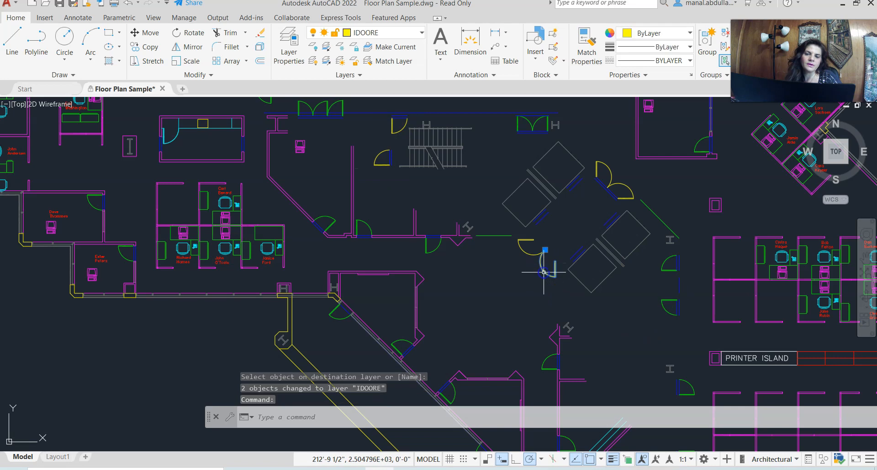
key(Escape)
click(548, 268)
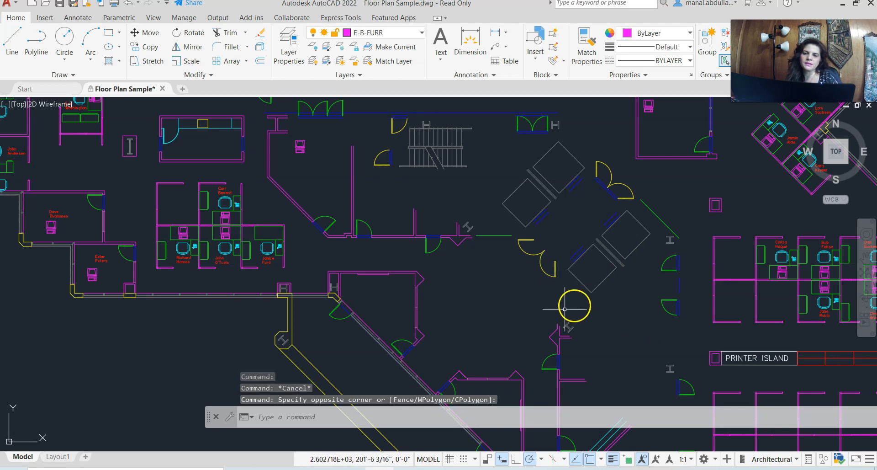
click(545, 265)
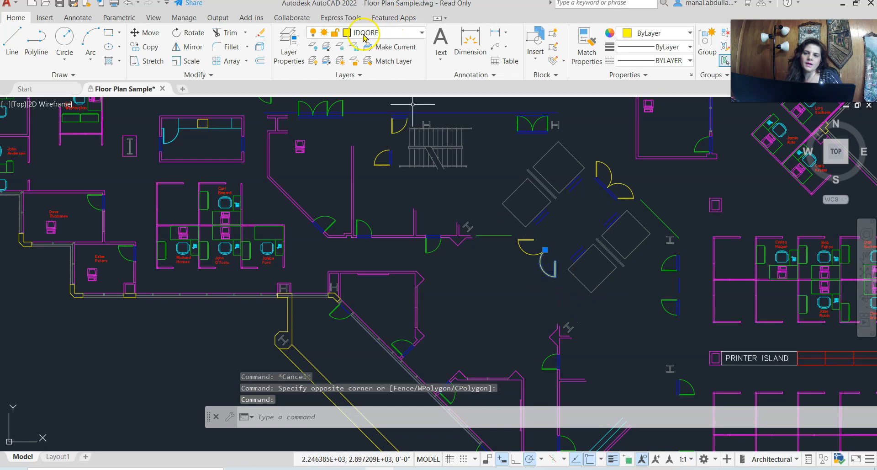
key(Escape)
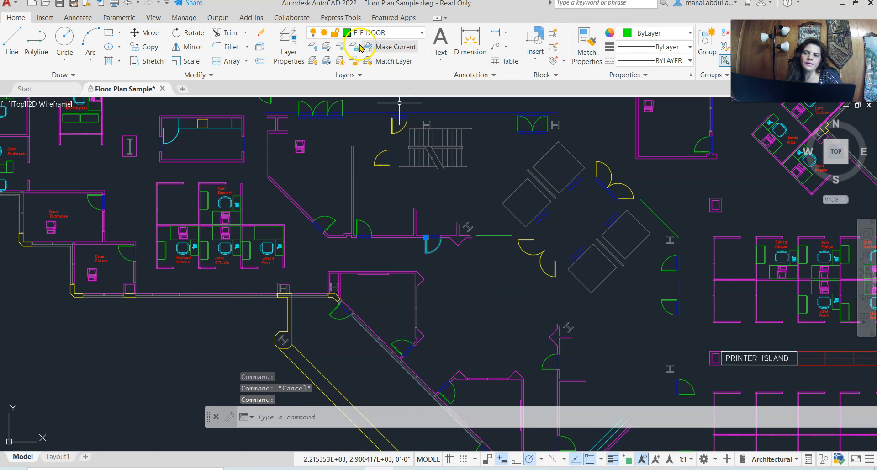
key(Escape)
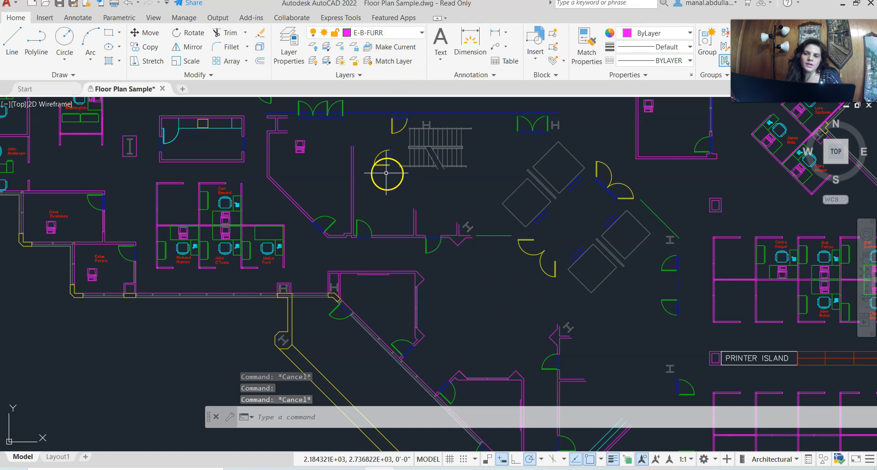
click(379, 163)
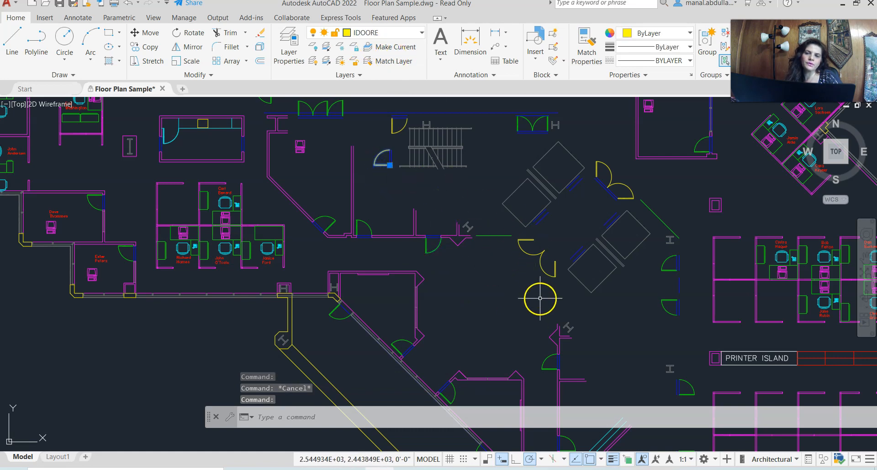
key(Escape)
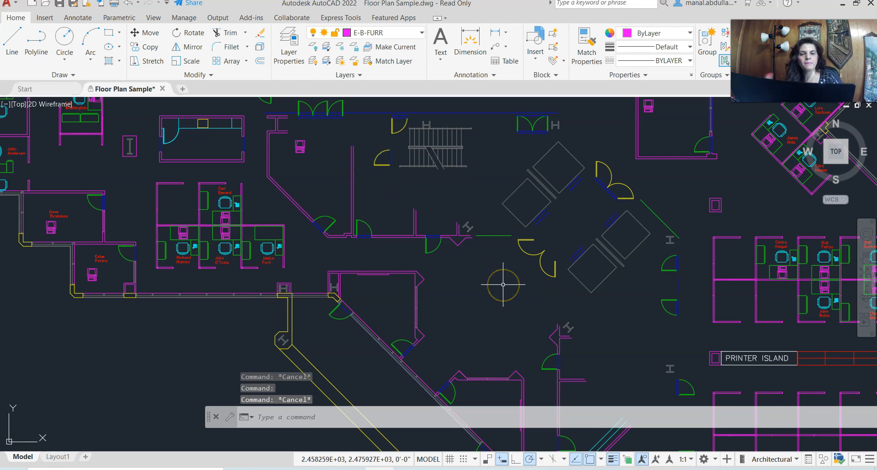
Match the two yellow doors beside the stairs back to the E-F-DOOR layer, using the green door below as destination.
click(379, 161)
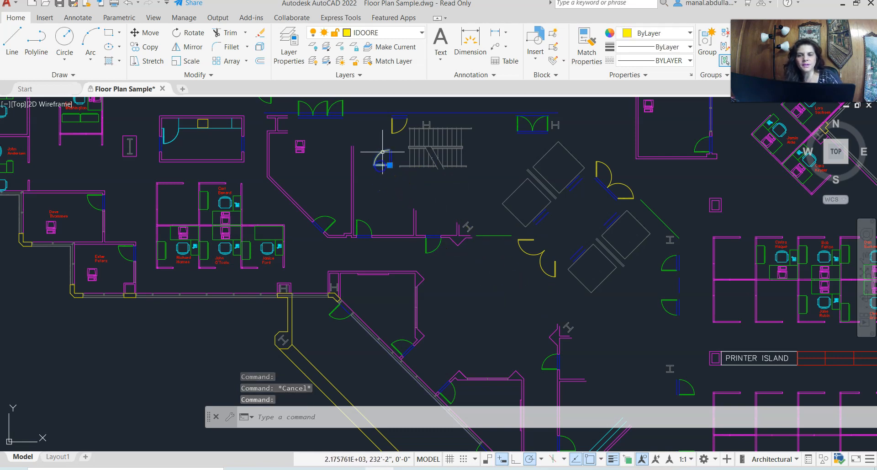
click(392, 117)
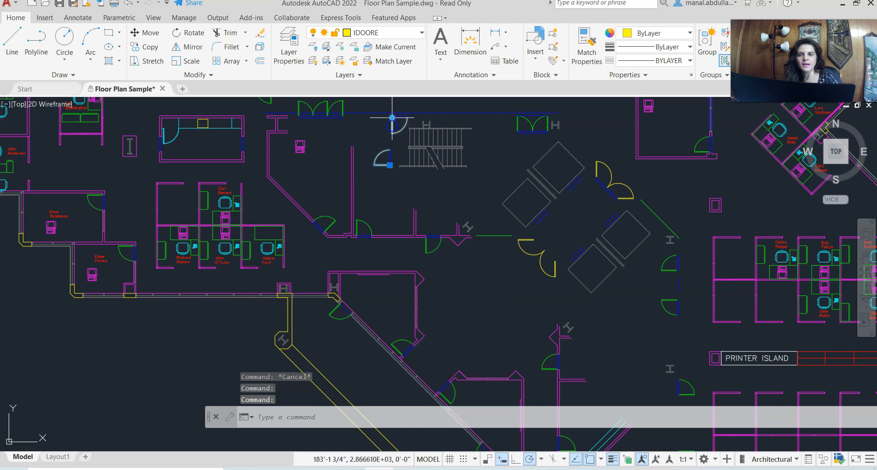
click(390, 65)
click(428, 250)
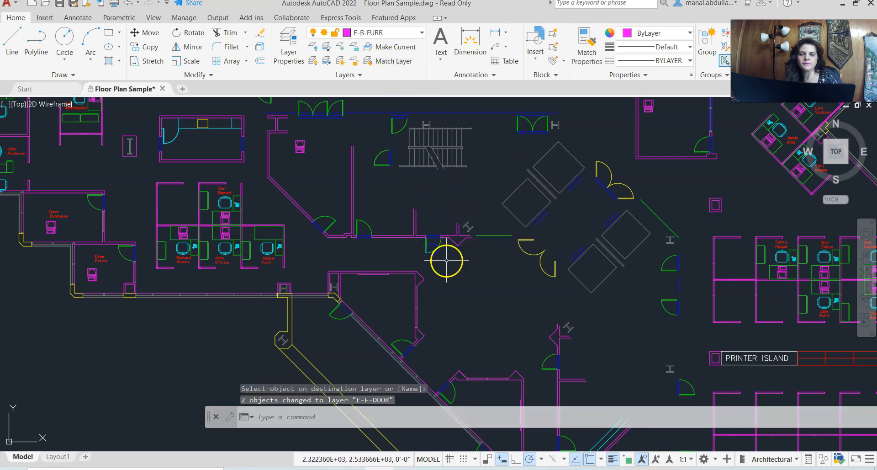
key(Return)
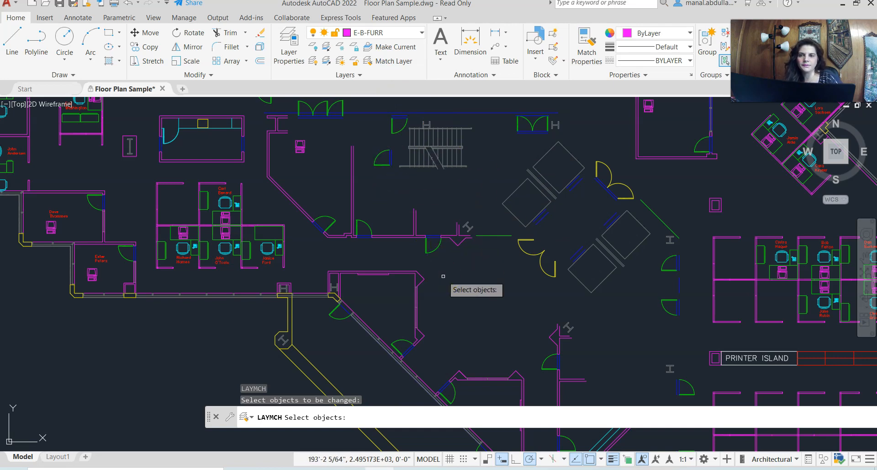
click(410, 36)
click(411, 36)
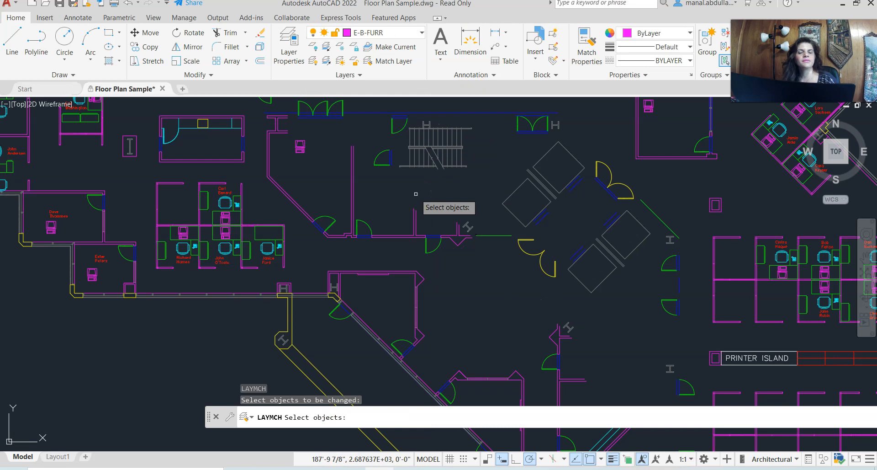
click(414, 35)
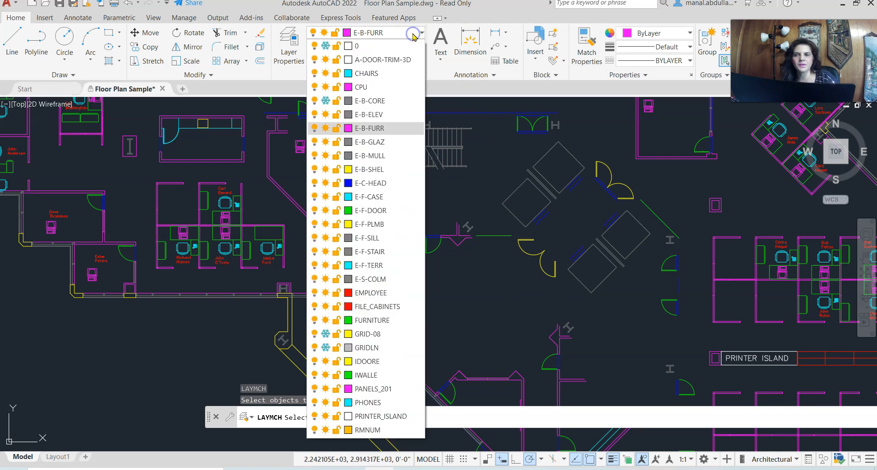
click(478, 200)
click(472, 191)
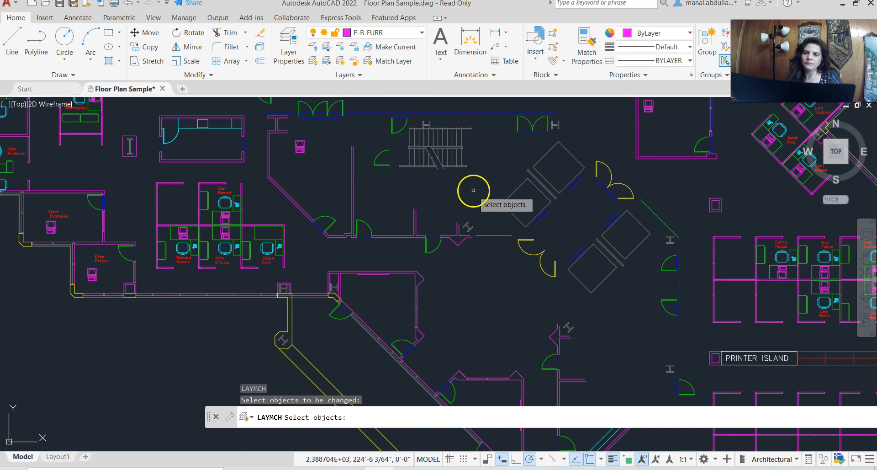
click(383, 63)
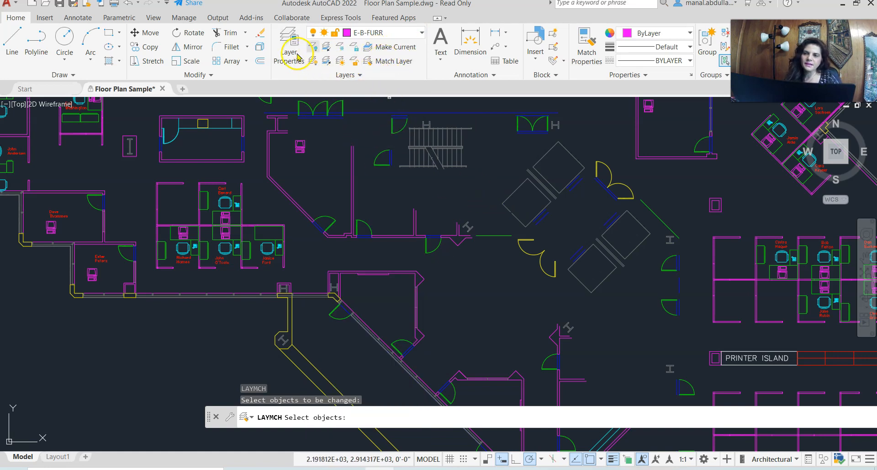
Keep the additional layer tools displayed and use Layer Previous to revert the last layer settings change.
click(356, 74)
click(275, 128)
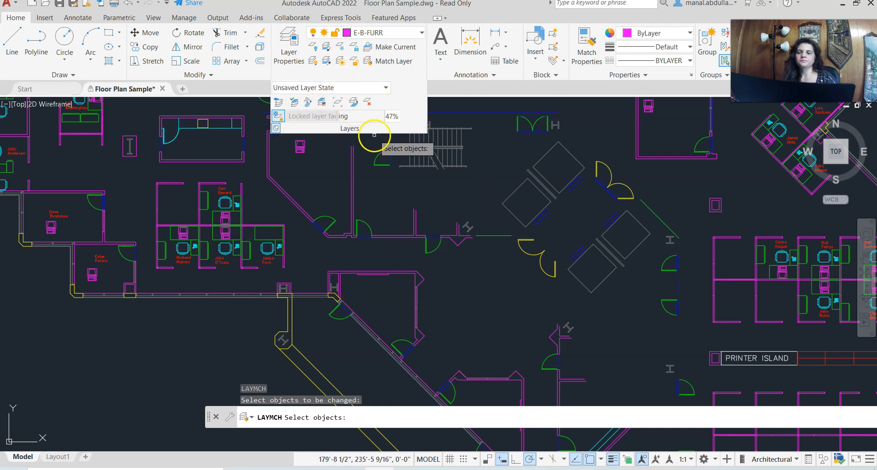
click(278, 102)
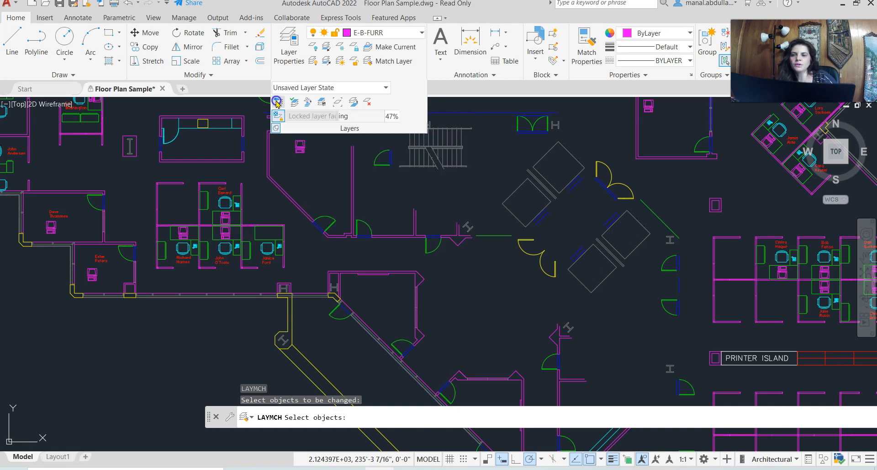
click(278, 103)
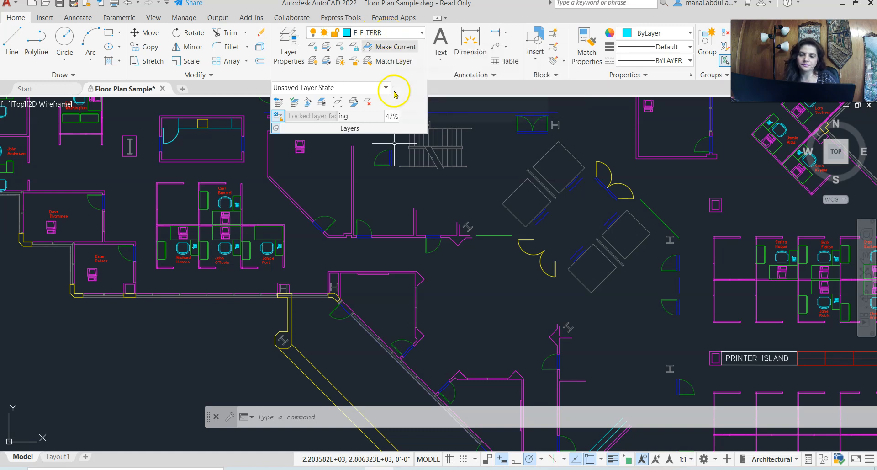
Change both leaves of the lower yellow double door beside the elevators to the current layer, E-F-TERR.
mouse_move(553, 275)
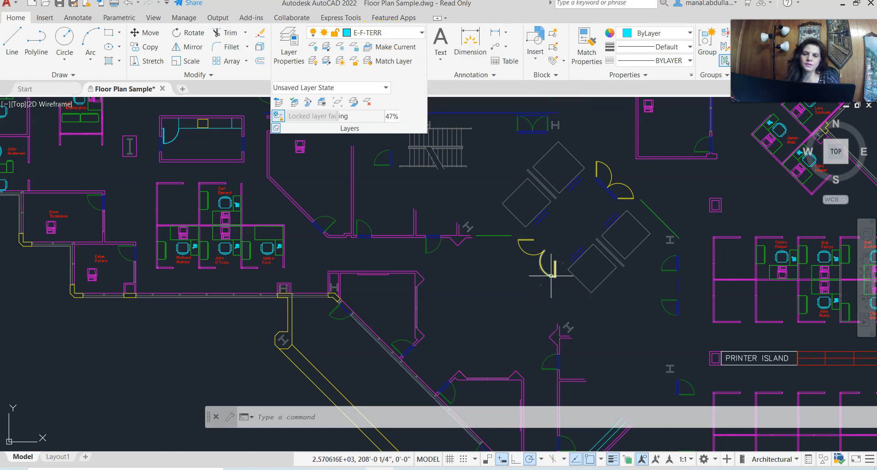
click(295, 102)
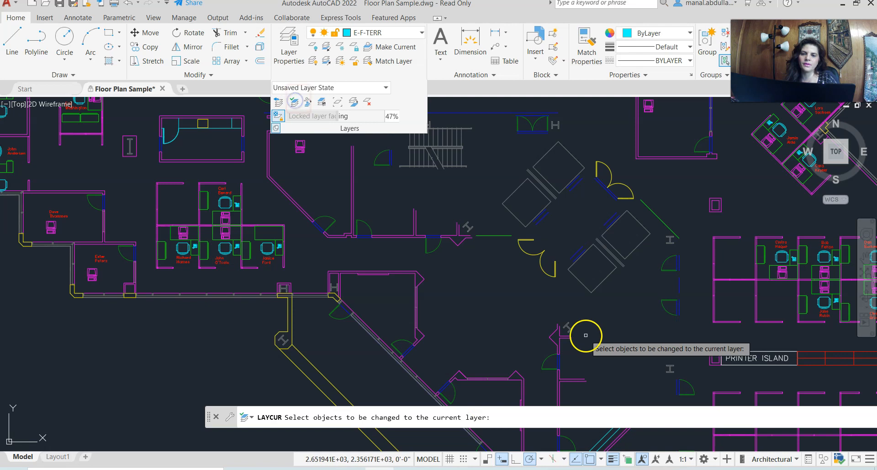
click(550, 268)
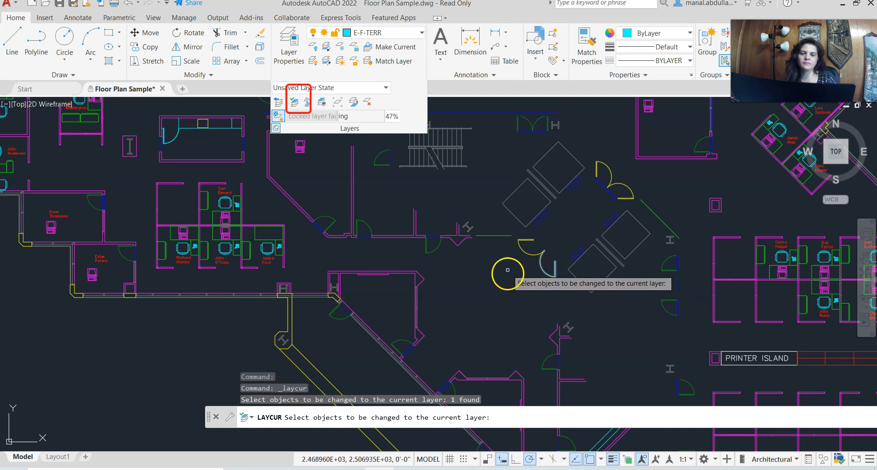
click(530, 252)
key(Return)
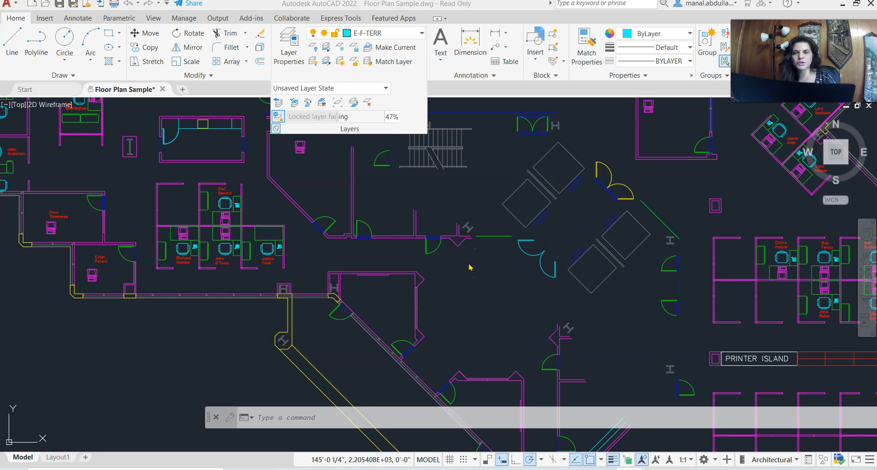
Match the two cyan door leaves back to the IDOORE layer, using the upper yellow double door as destination.
click(393, 64)
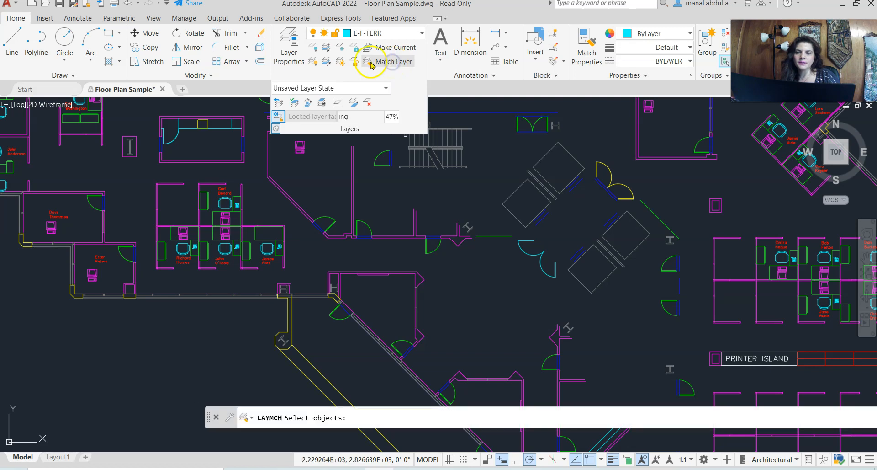
click(499, 232)
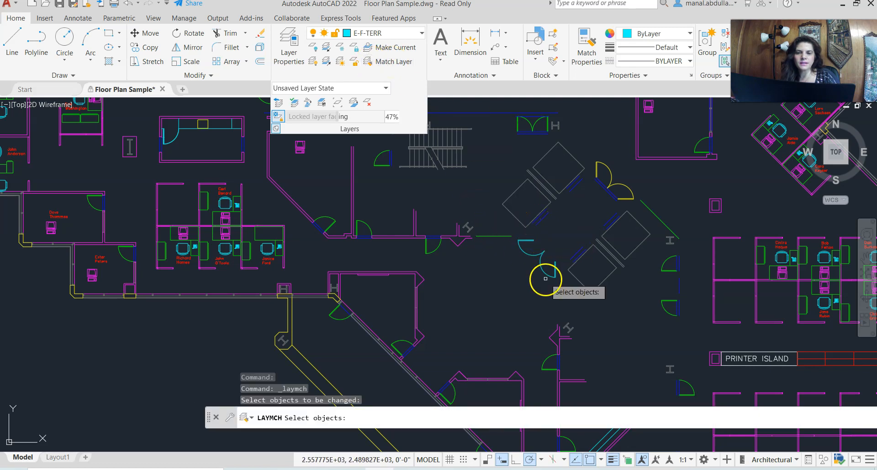
click(556, 241)
click(541, 266)
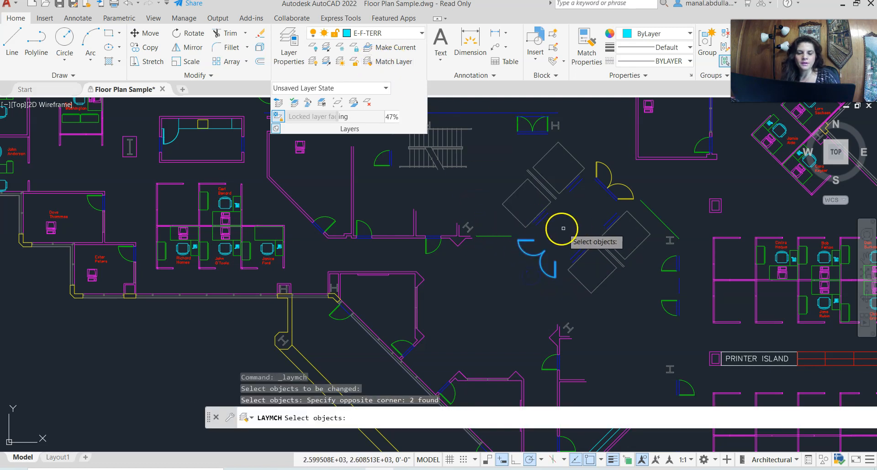
key(Return)
click(612, 183)
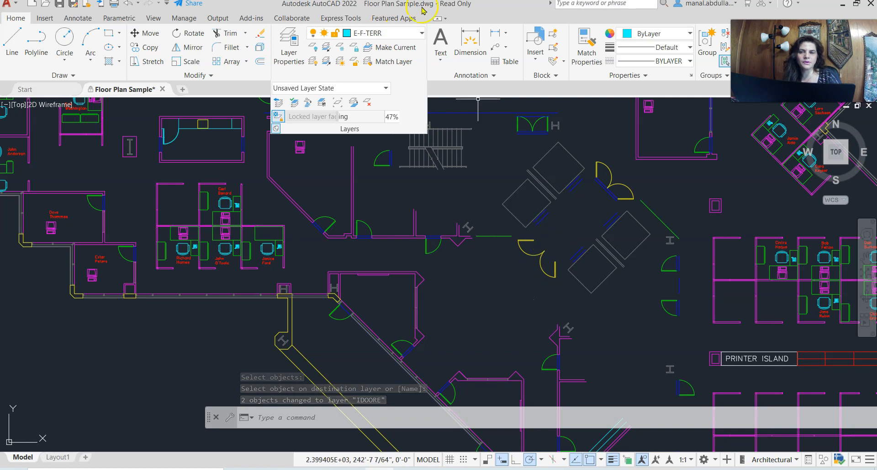
click(413, 33)
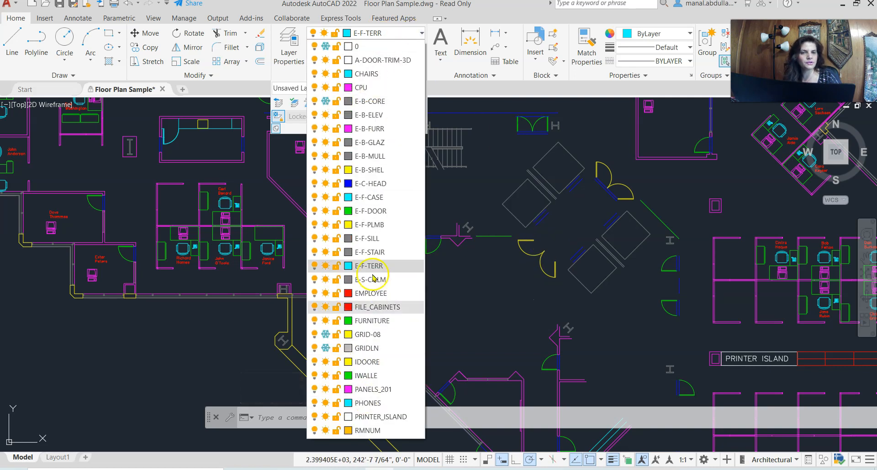
click(510, 310)
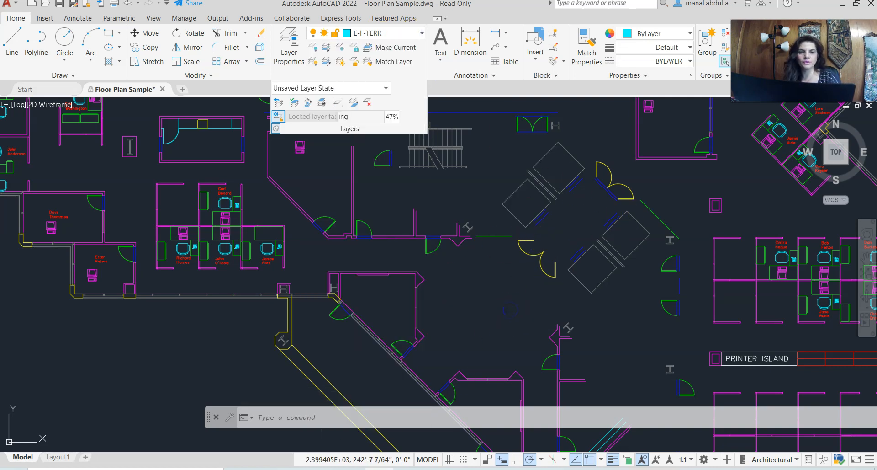
click(507, 315)
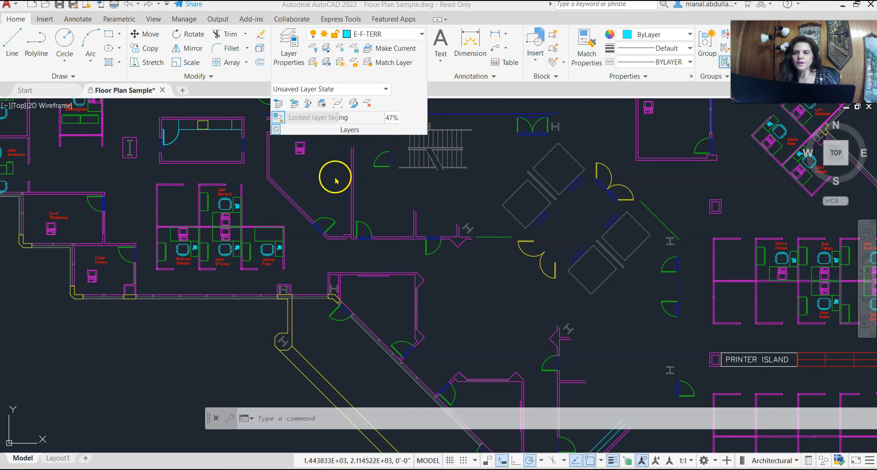
Copy the three green doors around the stairs in place to the yellow double door's IDOORE layer, and delete the copy of the rightmost lower door.
click(309, 105)
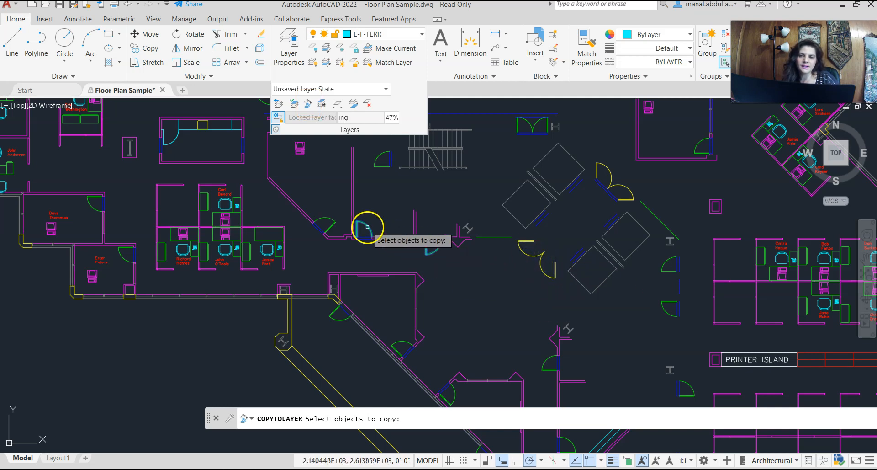
click(382, 165)
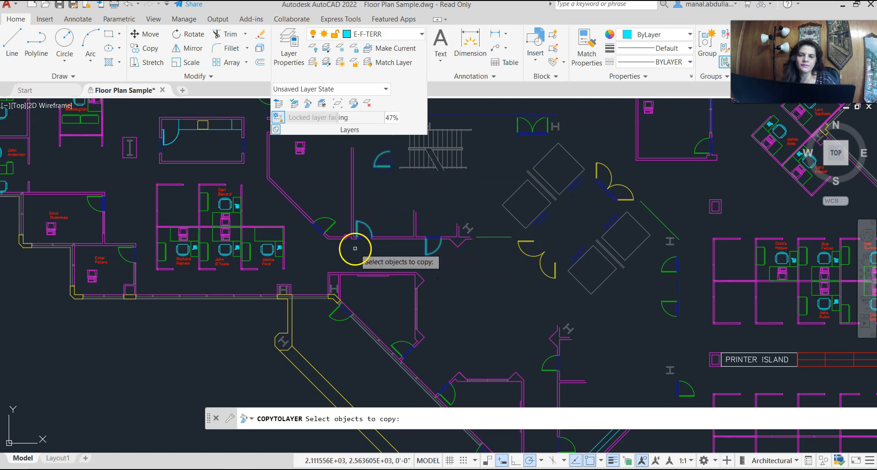
right_click(488, 281)
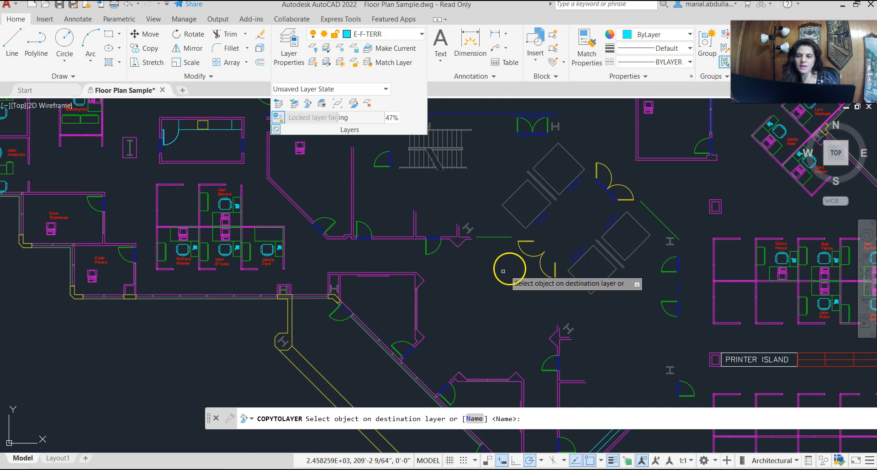
click(521, 251)
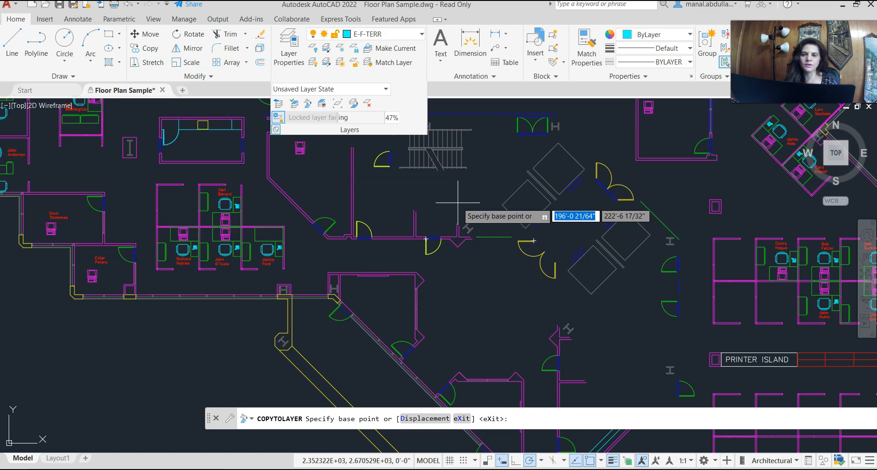
key(Escape)
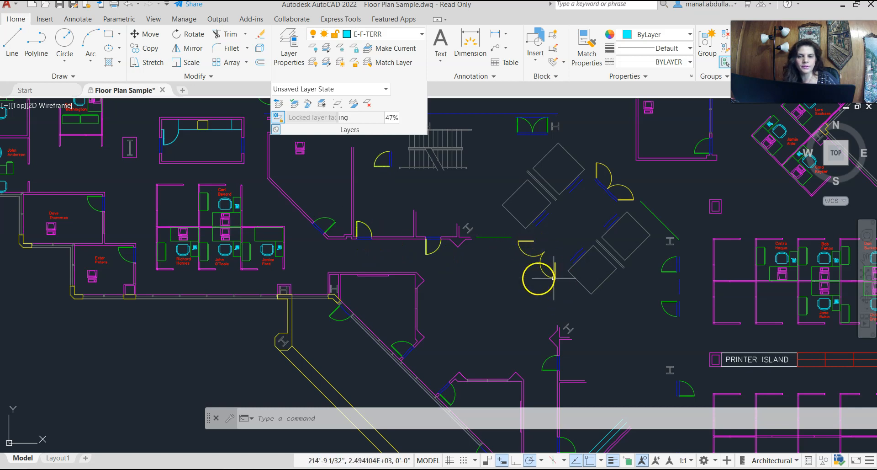
click(436, 250)
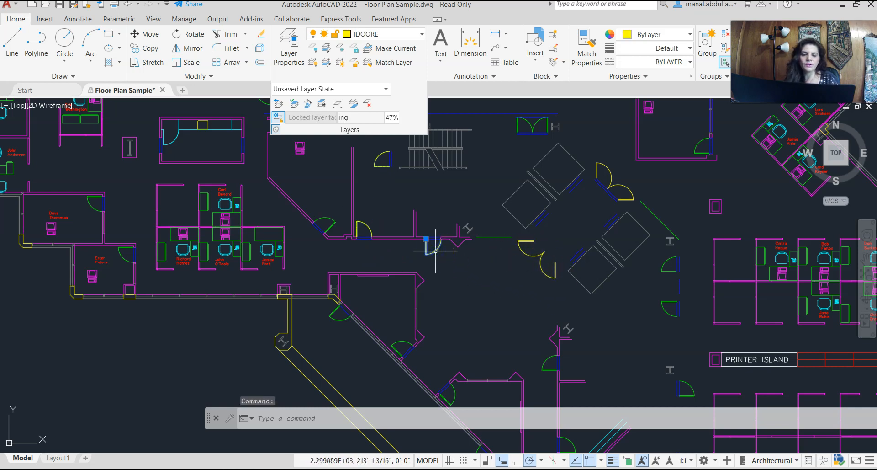
key(Delete)
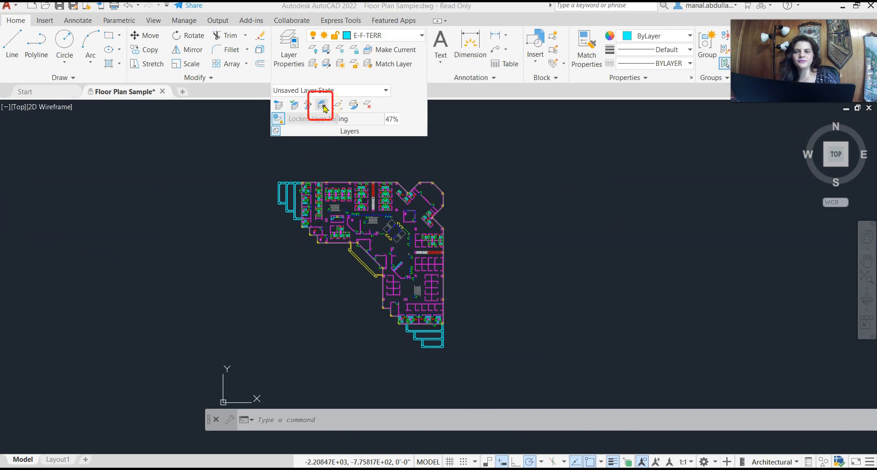
Use Layer Walk to examine the objects on each layer individually, from A-DOOR-TRIM-3D through E-F-DOOR.
click(324, 106)
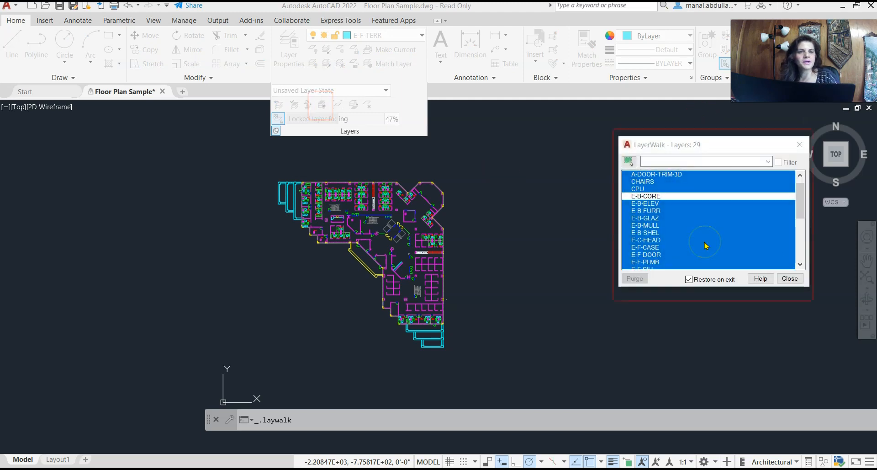
click(651, 175)
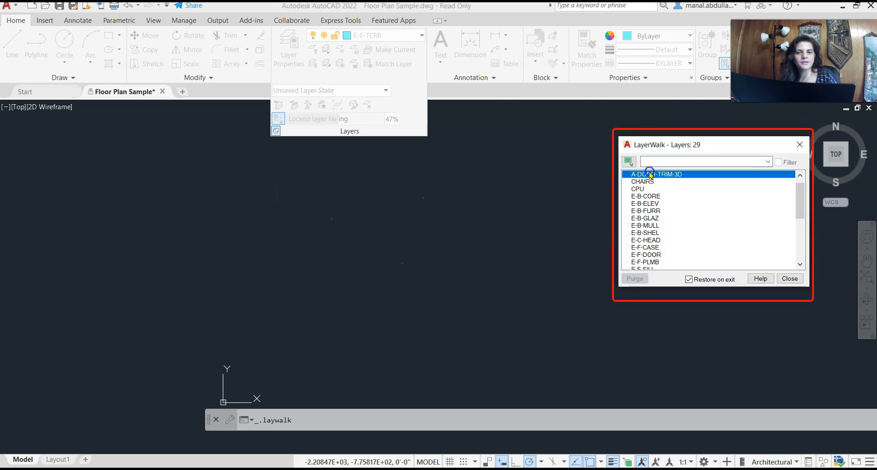
click(645, 182)
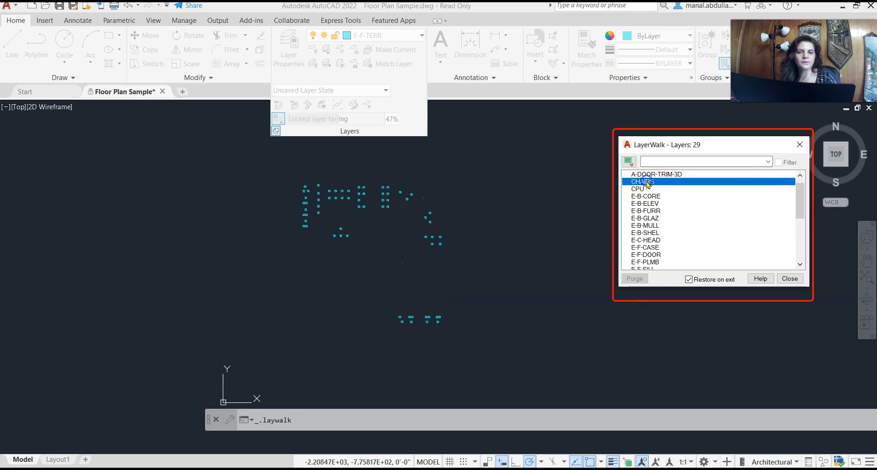
click(639, 189)
click(639, 196)
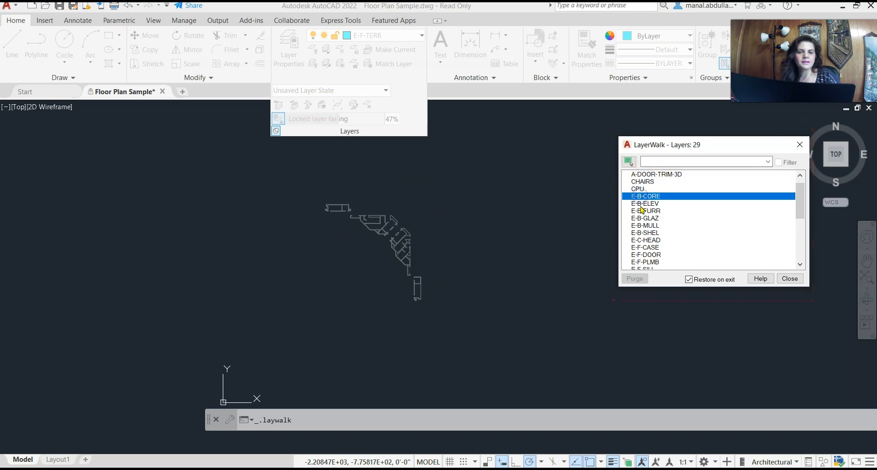
click(648, 204)
click(647, 212)
click(646, 218)
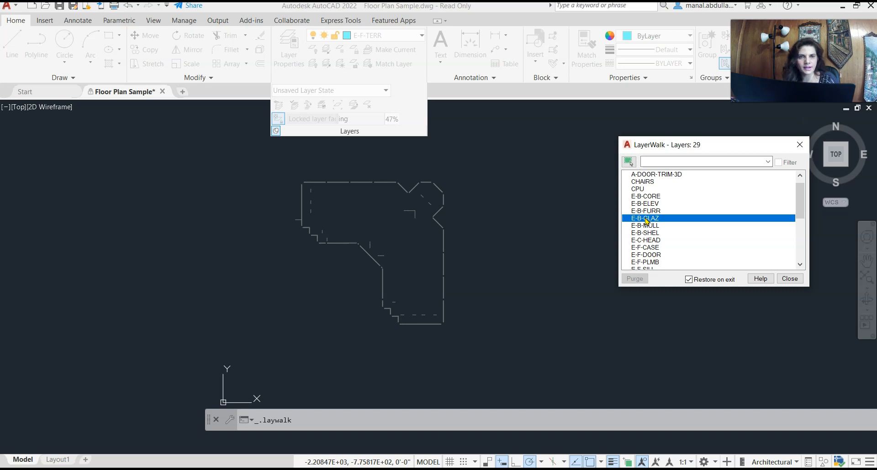
click(647, 225)
click(648, 233)
click(648, 240)
click(648, 247)
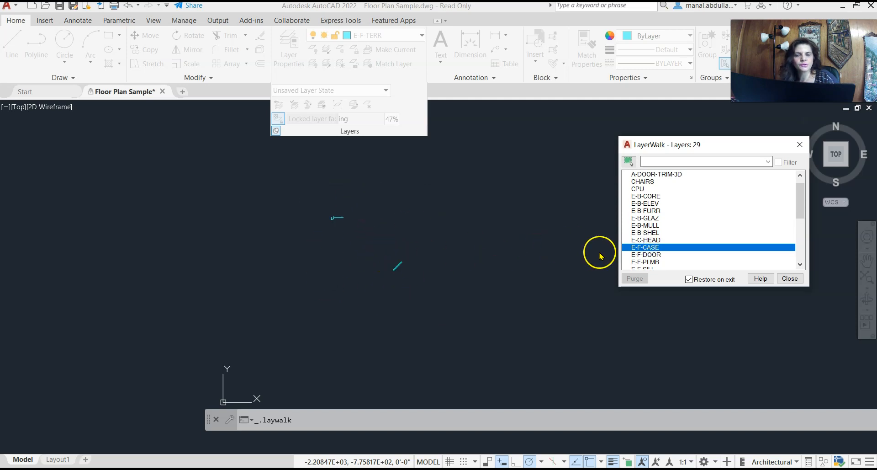
click(646, 255)
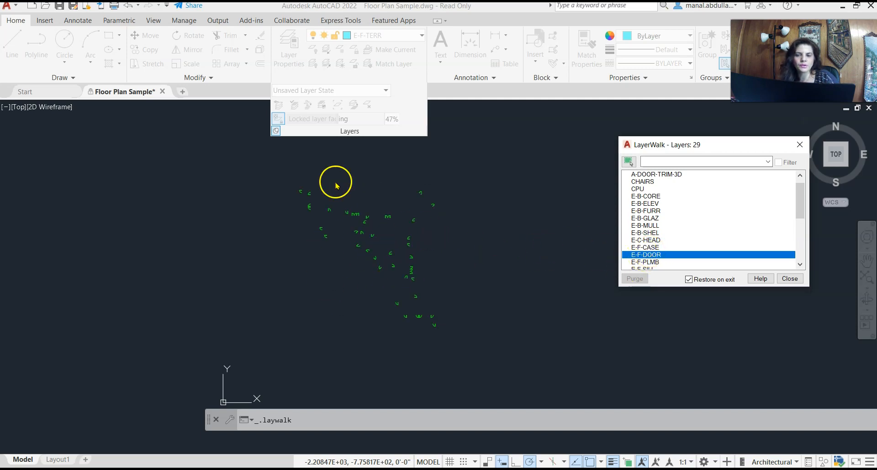
Review the E-B-CORE, E-B-ELEV and CHAIRS layers in Layer Walk, and exit with Restore on exit enabled.
click(651, 196)
click(651, 203)
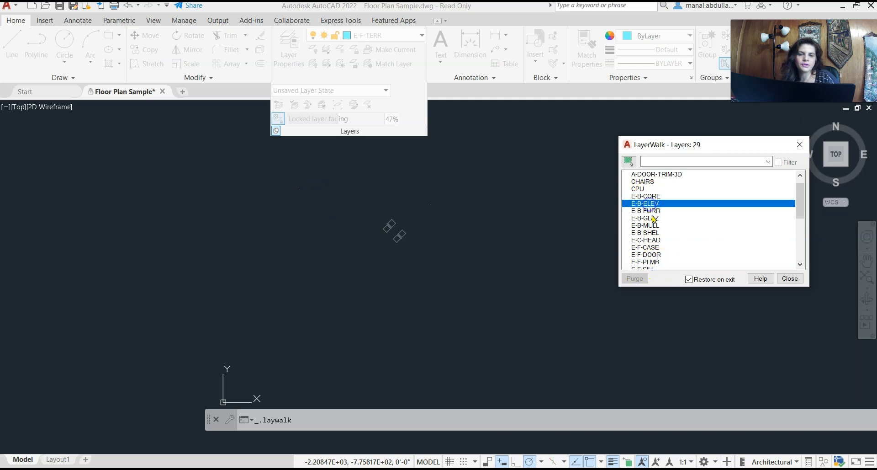
click(647, 183)
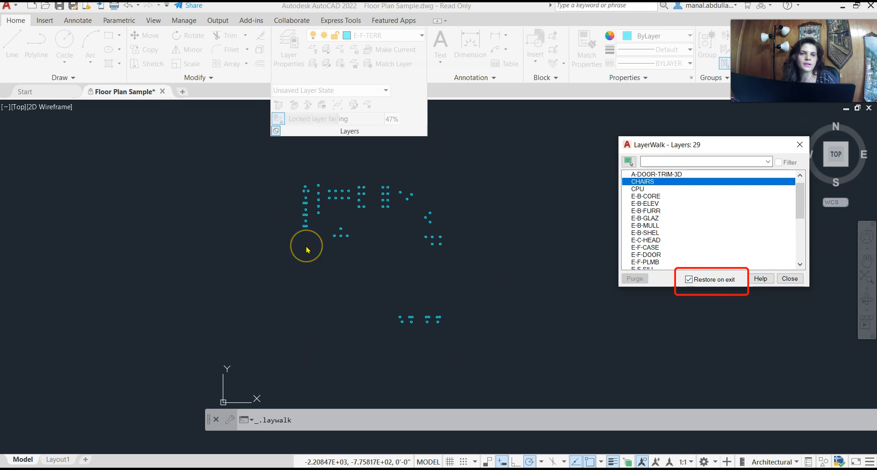
click(790, 278)
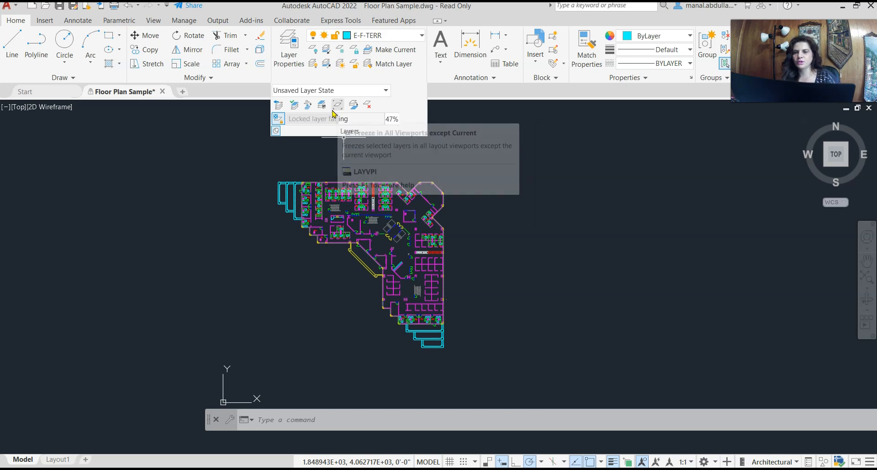
Erase the existing floor plan viewport from Layout1 and bring up the layout viewport tools.
click(58, 459)
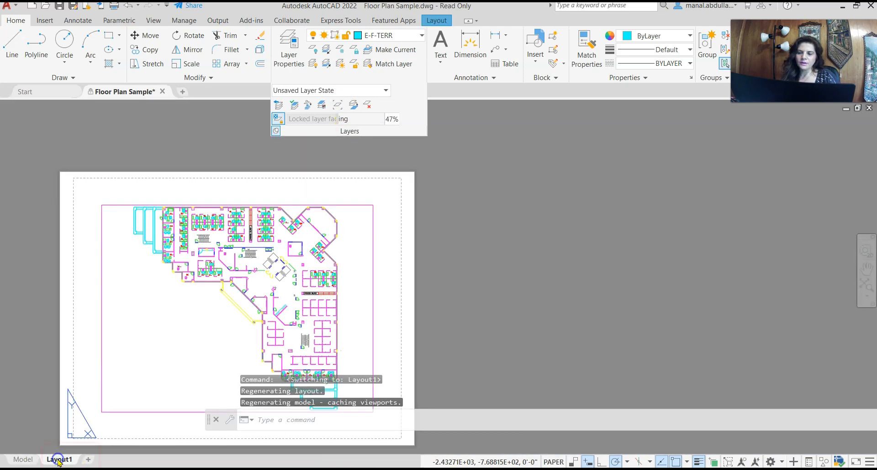
click(373, 181)
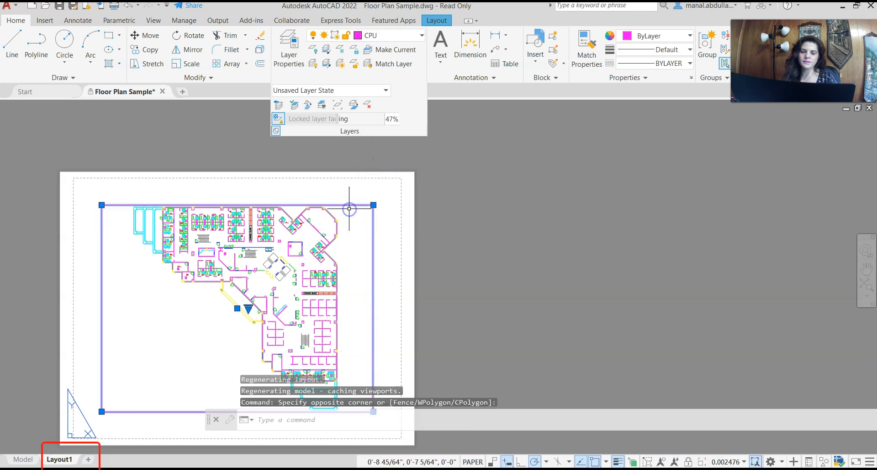
key(Delete)
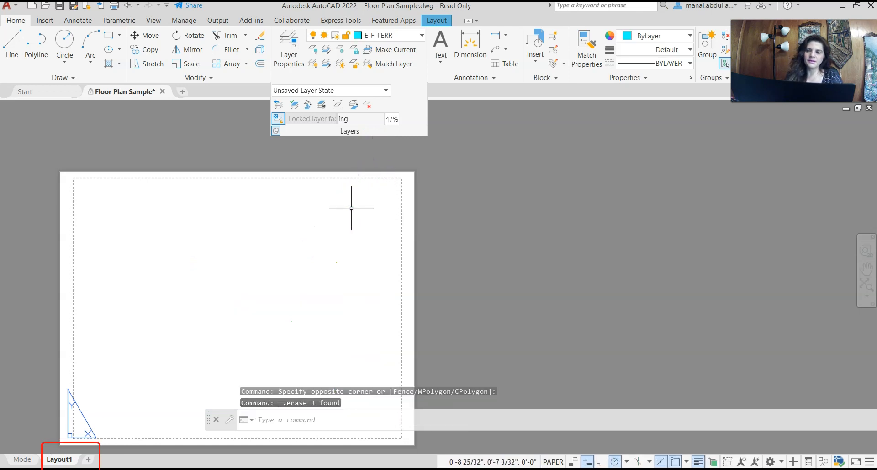
click(437, 22)
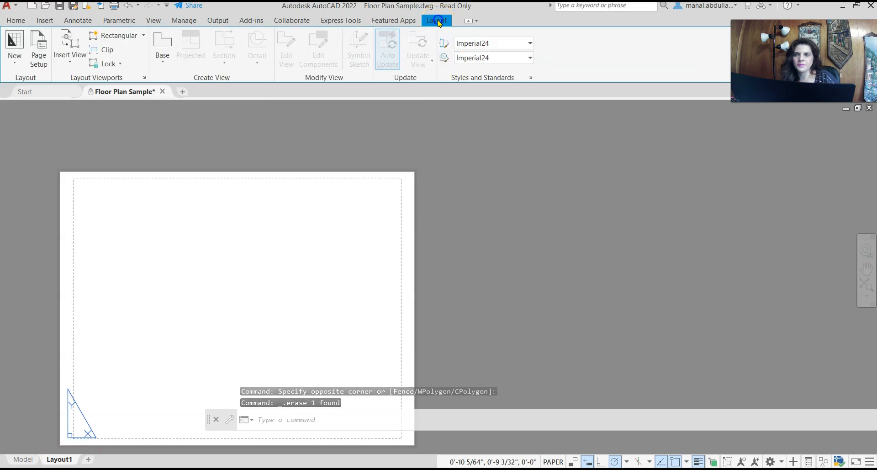
Create three rectangular viewports on the Layout1 sheet: two side by side in the upper half and a wide one below them.
click(120, 36)
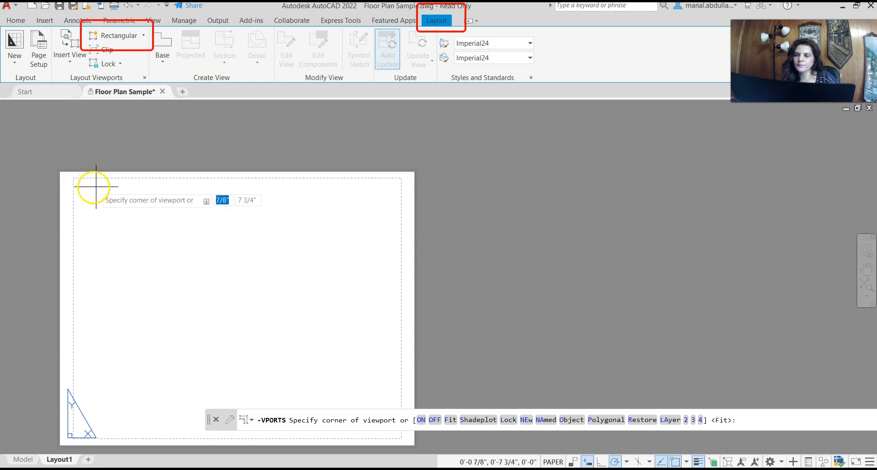
click(82, 185)
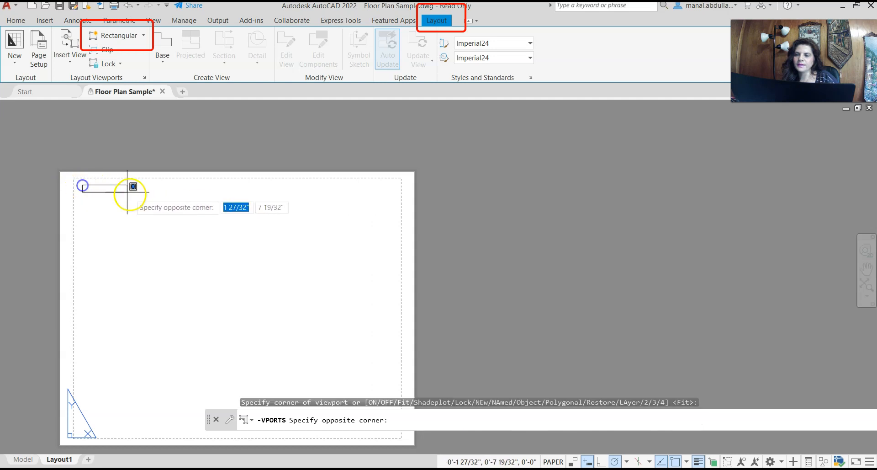
click(222, 297)
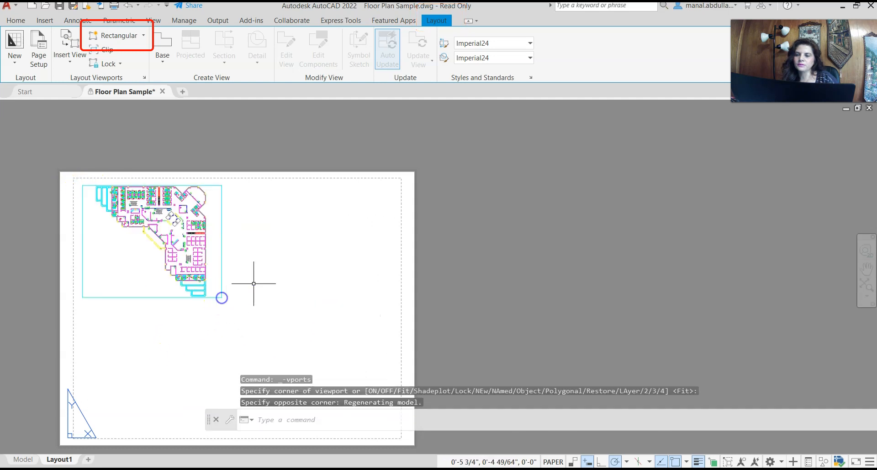
click(114, 38)
click(237, 185)
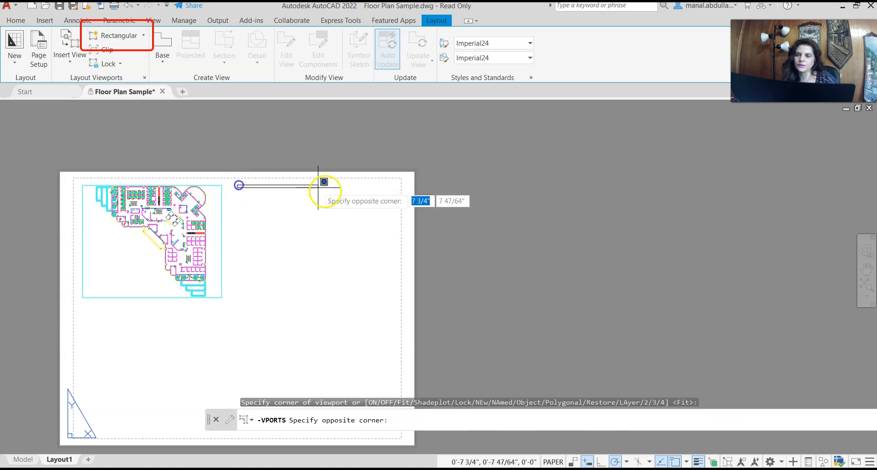
click(386, 297)
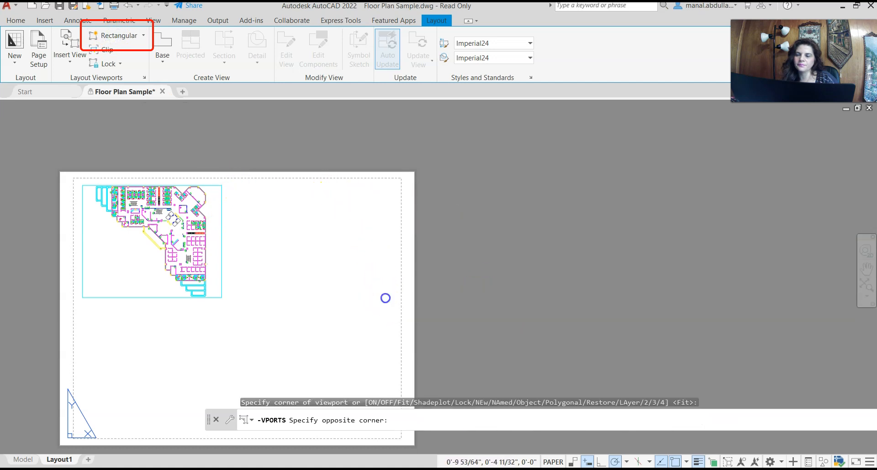
click(114, 36)
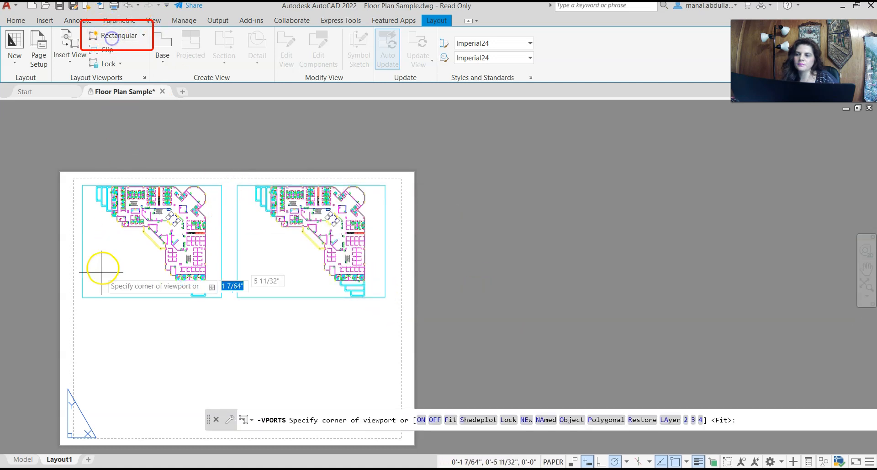
click(85, 312)
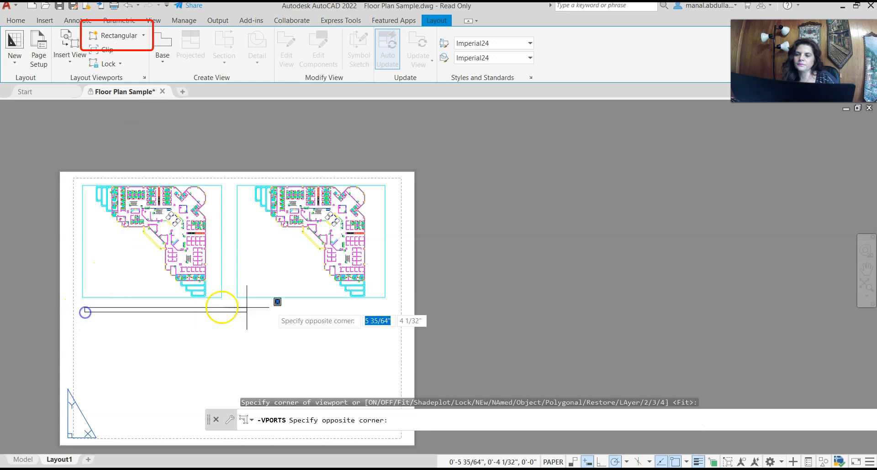
click(375, 391)
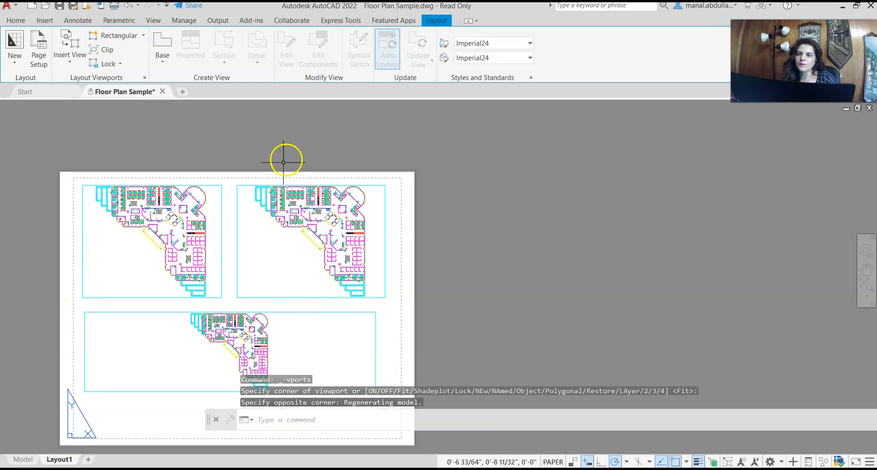
Keep the extended layer tools open, activate the upper-left viewport and enlarge its floor plan around the angled workstations.
click(16, 20)
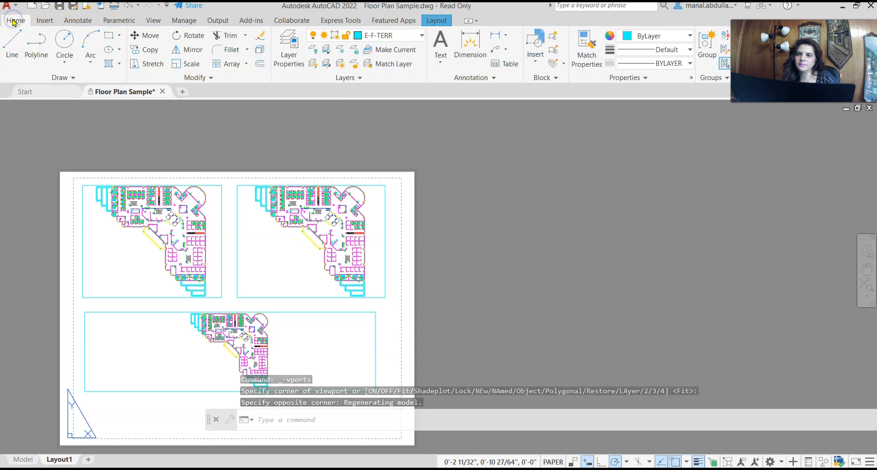
click(349, 78)
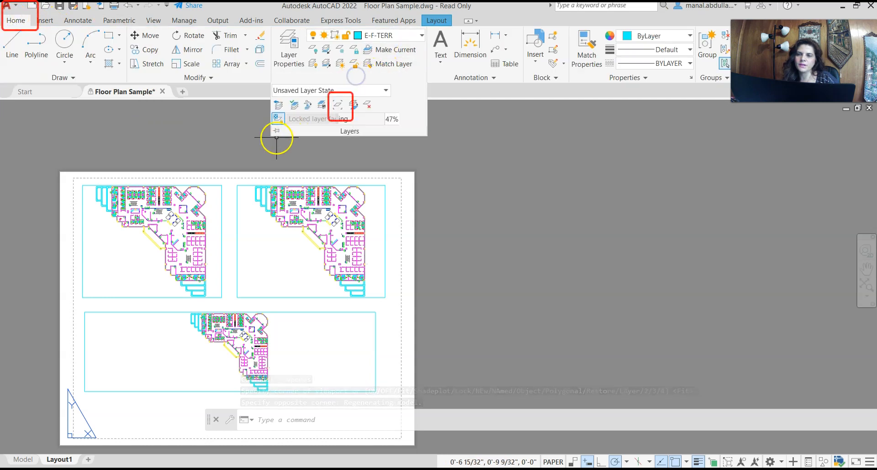
click(343, 106)
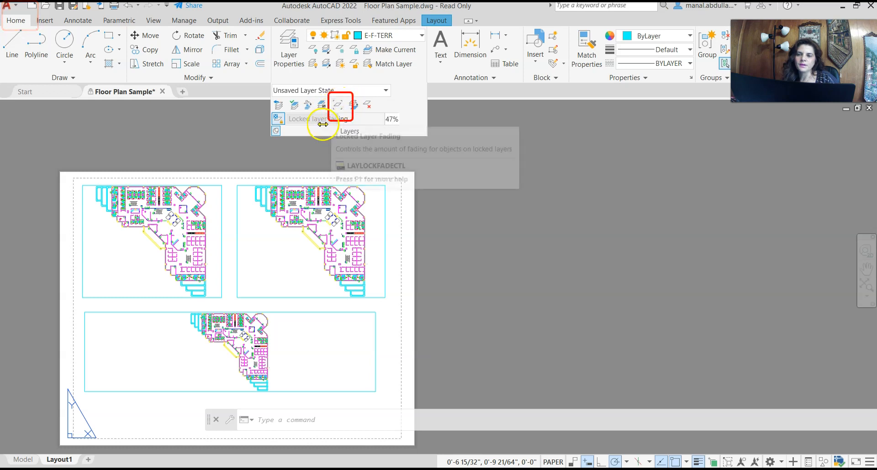
click(217, 216)
double_click(217, 216)
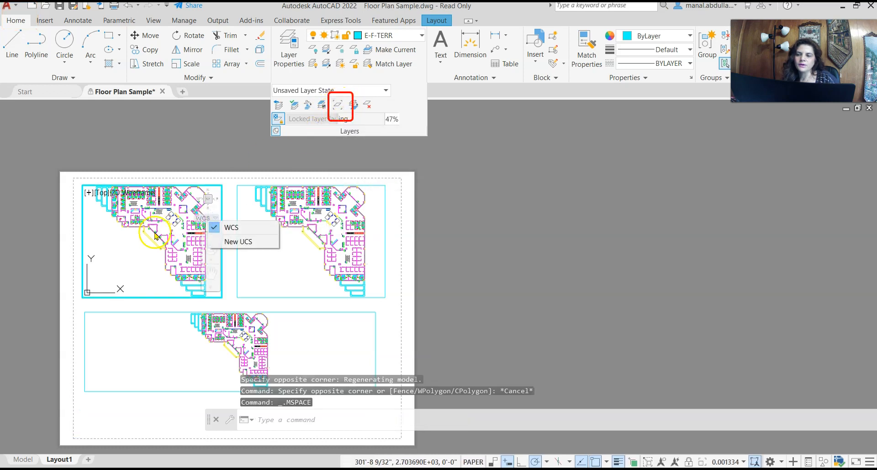
click(154, 251)
click(141, 252)
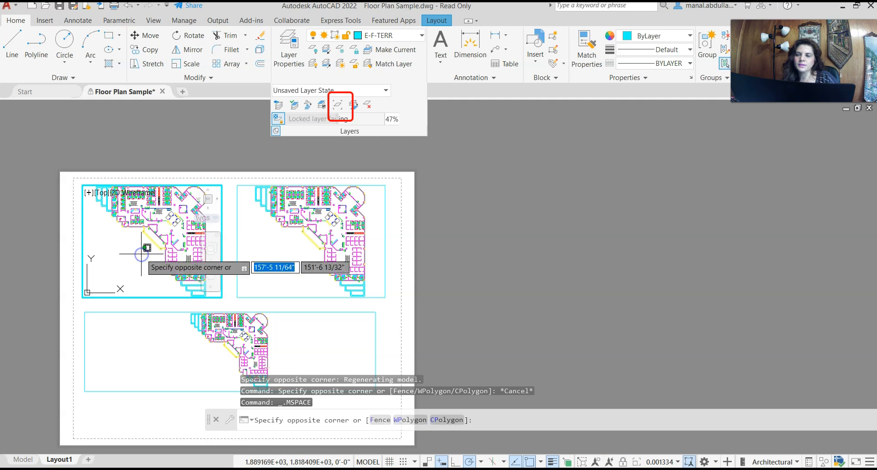
scroll(142, 253, up, 5)
key(Escape)
click(145, 248)
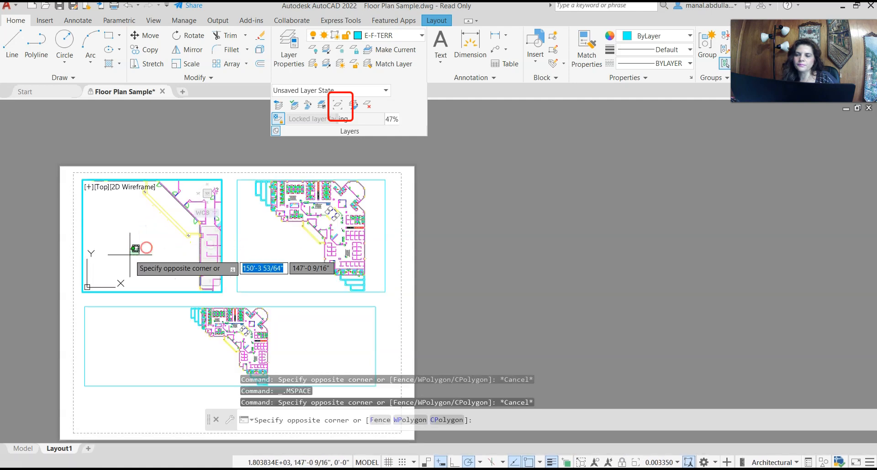
scroll(166, 233, down, 4)
click(148, 241)
scroll(157, 247, up, 5)
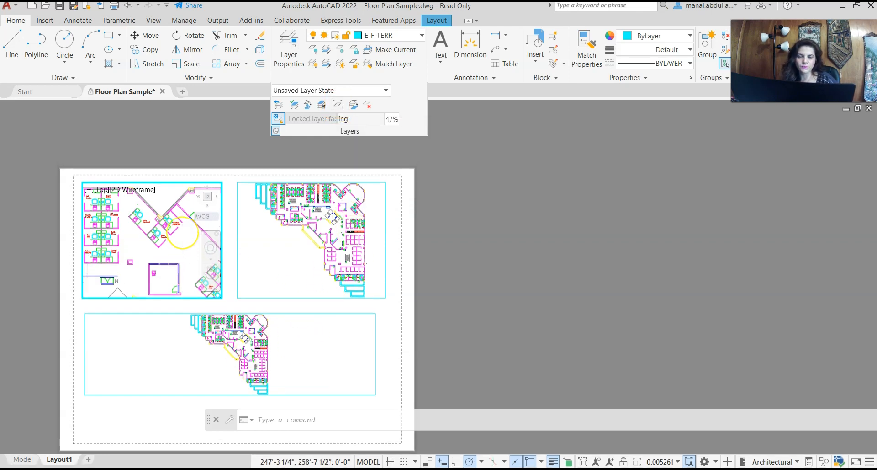
click(182, 232)
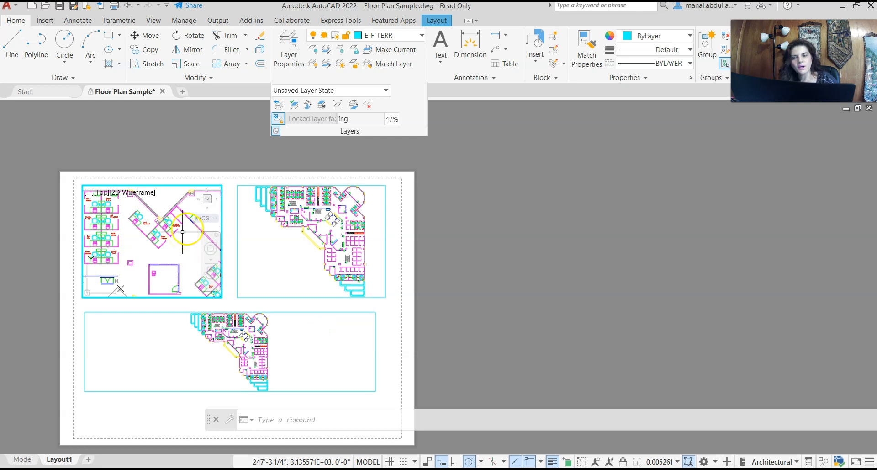
Freeze the CHAIRS layer in all viewports except the upper-left one, and check the chairs in the other two viewports.
click(332, 110)
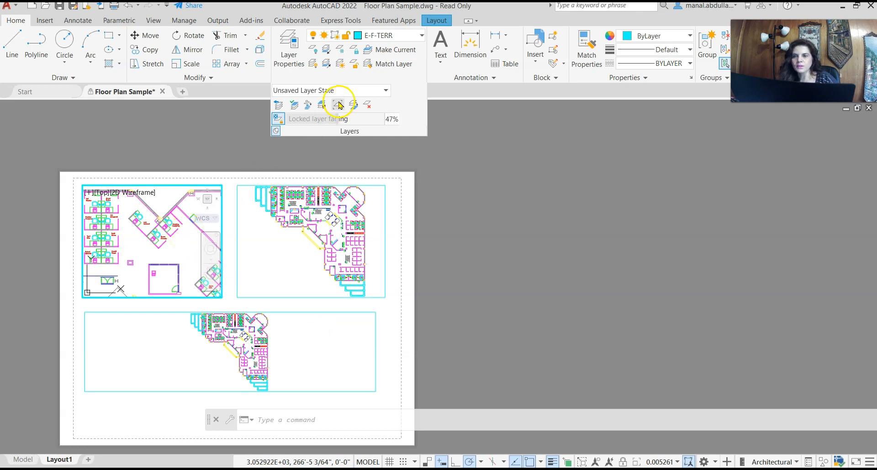
scroll(145, 251, up, 4)
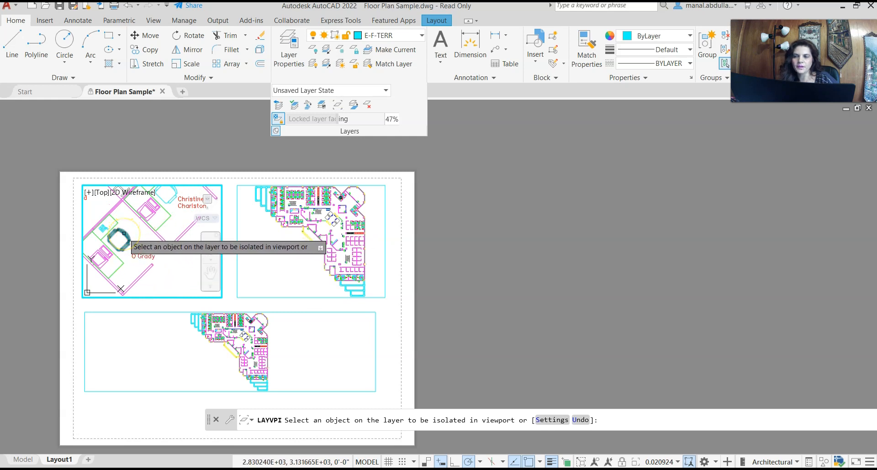
click(123, 233)
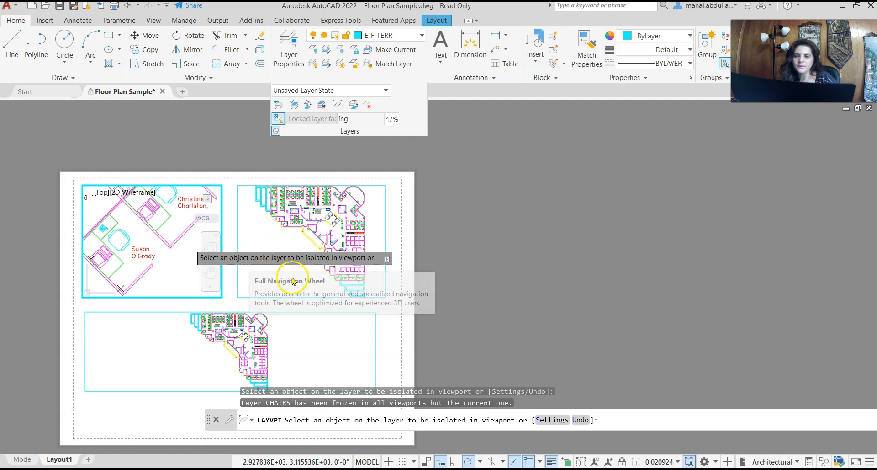
click(267, 235)
scroll(338, 235, up, 6)
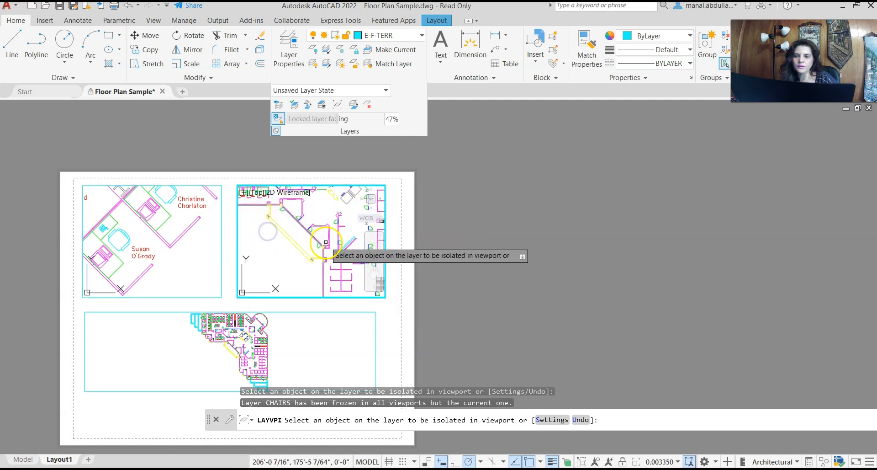
scroll(329, 249, down, 6)
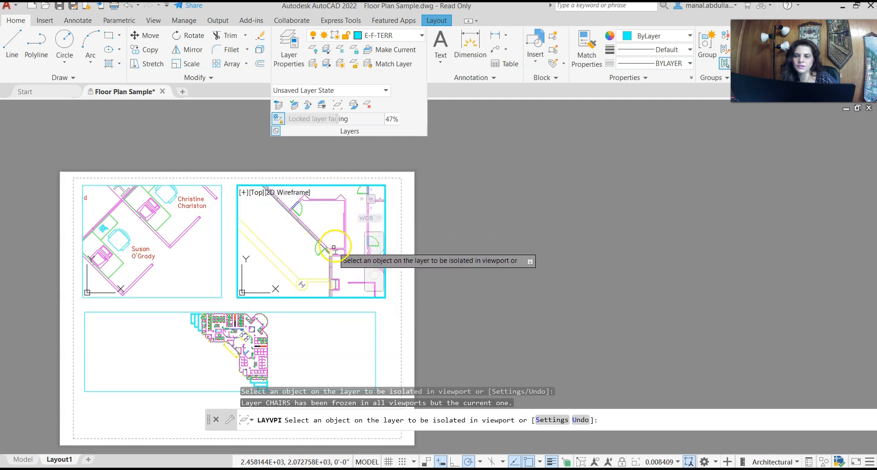
click(268, 385)
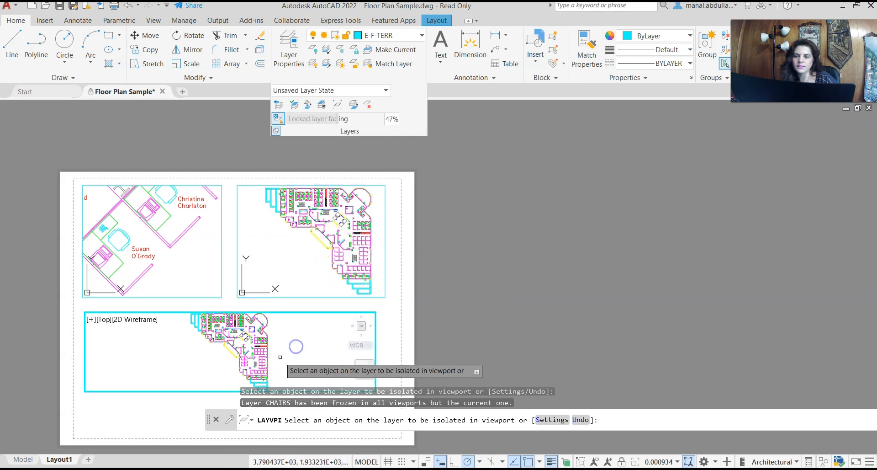
scroll(275, 361, up, 6)
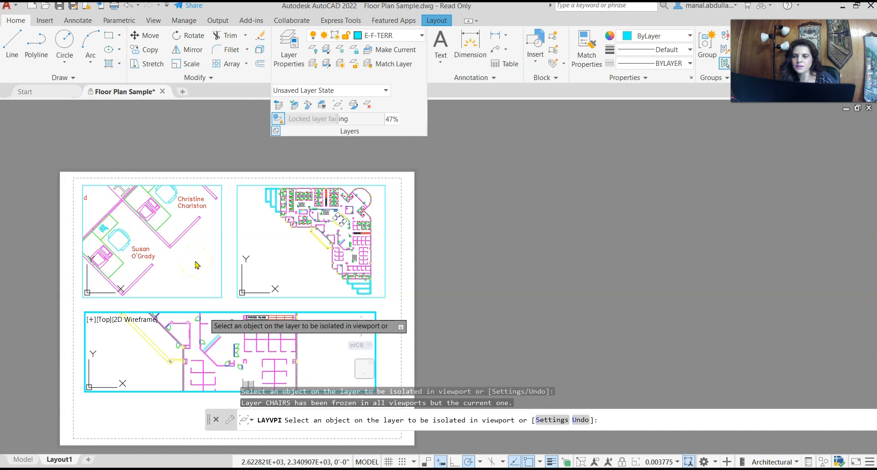
Freeze the layers of the workstation panel and computer objects (PANELS_201, CPU and 0) in all viewports except the upper-left one.
click(338, 104)
click(204, 235)
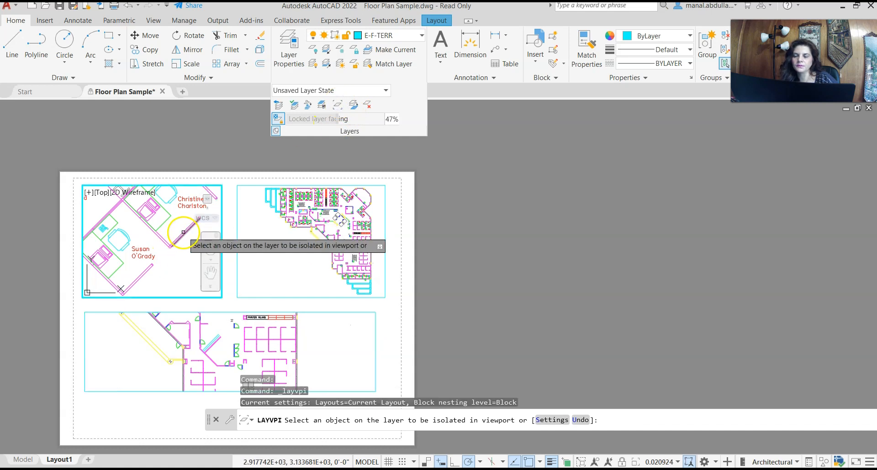
click(183, 231)
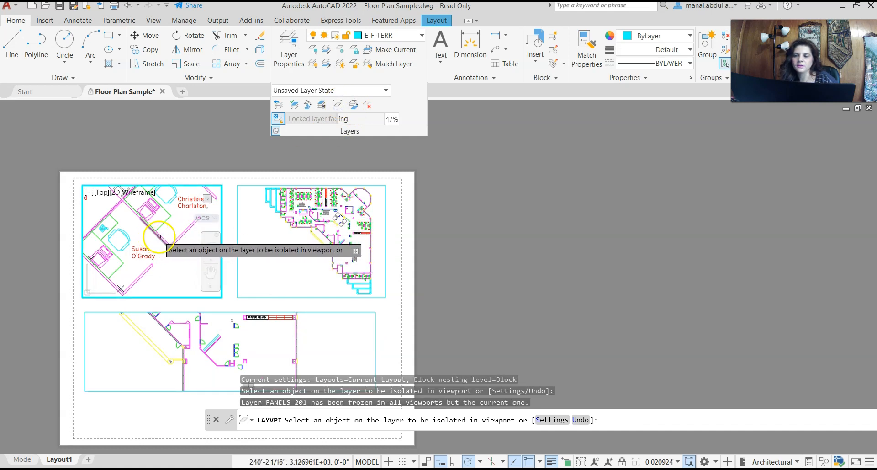
click(152, 210)
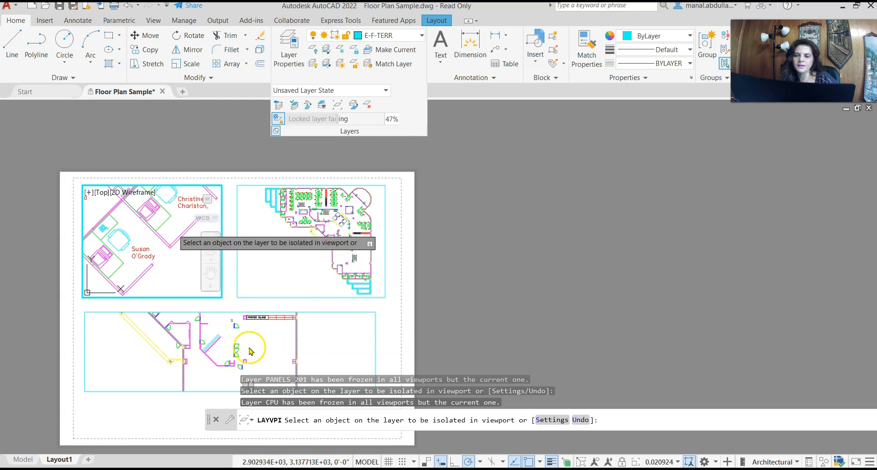
click(153, 217)
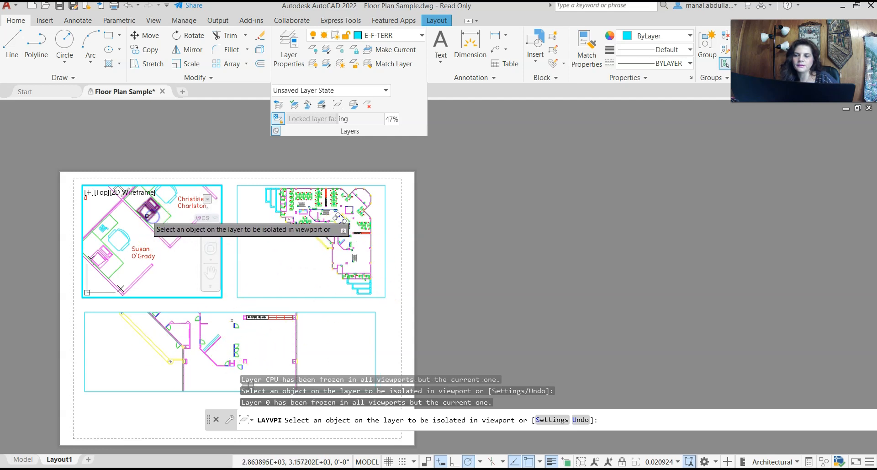
Freeze the cyan terrace's E-F-TERR layer in all viewports except the upper-left one.
scroll(170, 222, up, 2)
scroll(160, 225, down, 6)
middle_drag(156, 220, 170, 269)
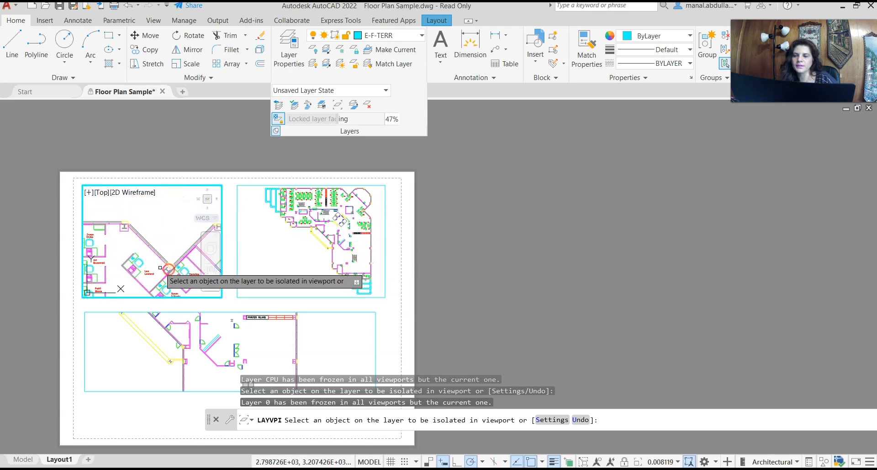
scroll(172, 228, down, 2)
scroll(118, 215, down, 2)
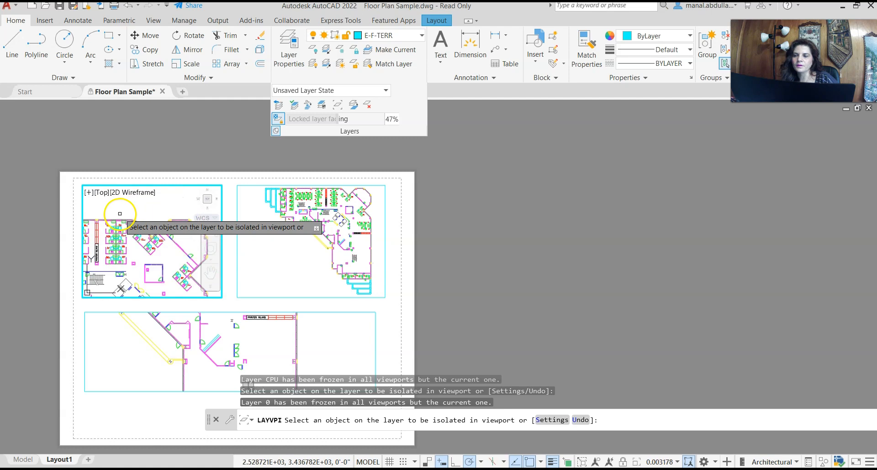
middle_drag(118, 215, 242, 222)
scroll(136, 257, down, 2)
middle_drag(136, 257, 170, 233)
click(139, 218)
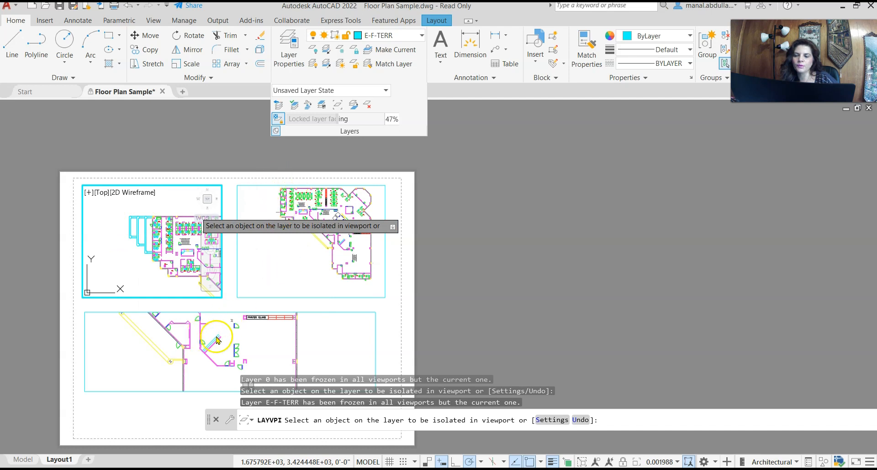
Activate the wide lower viewport, fit the whole floor plan in it and end the viewport freeze command.
click(341, 346)
scroll(316, 345, down, 4)
scroll(282, 336, down, 4)
middle_drag(246, 329, 233, 349)
scroll(234, 348, up, 2)
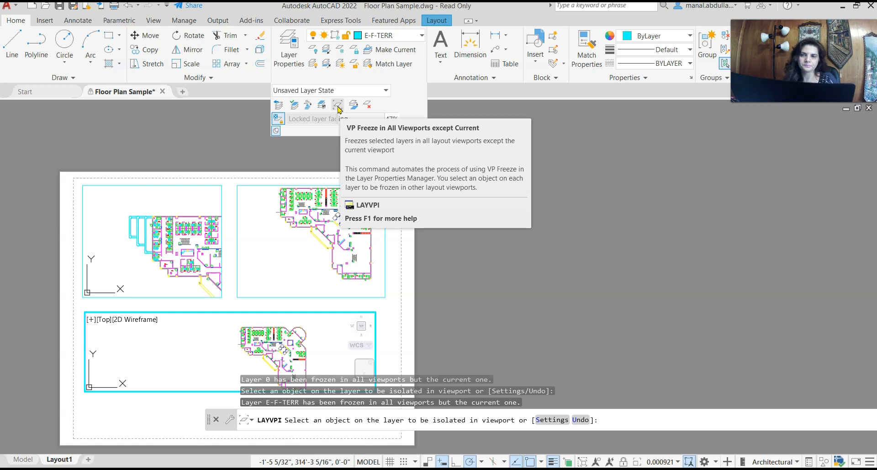
click(398, 254)
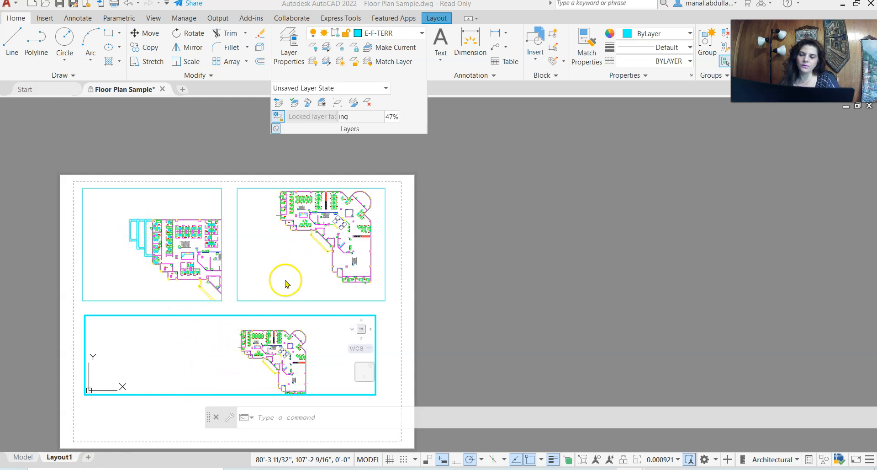
Switch from the paper space layout to model space.
click(20, 457)
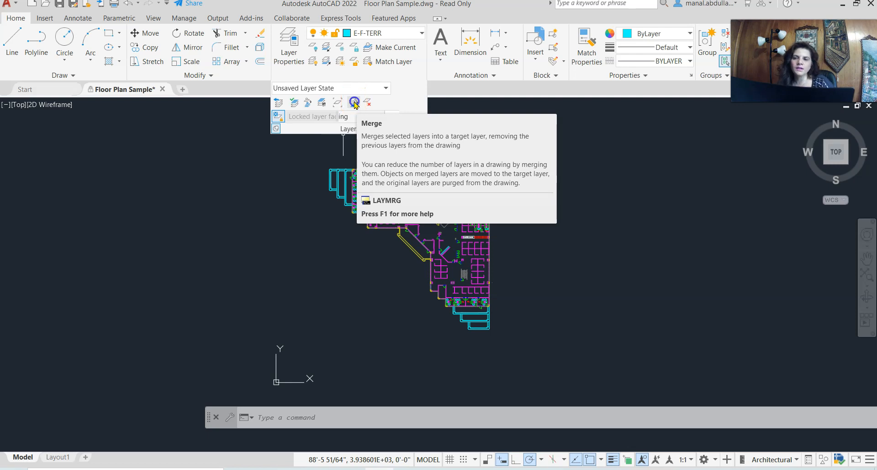
Merge the green doors' E-F-DOOR layer into the yellow doors' IDOORE layer.
click(355, 103)
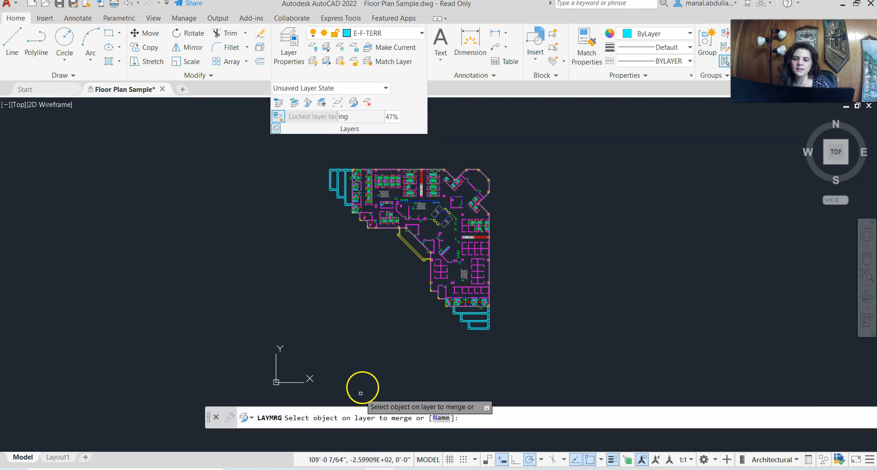
scroll(415, 281, up, 2)
middle_drag(415, 278, 391, 357)
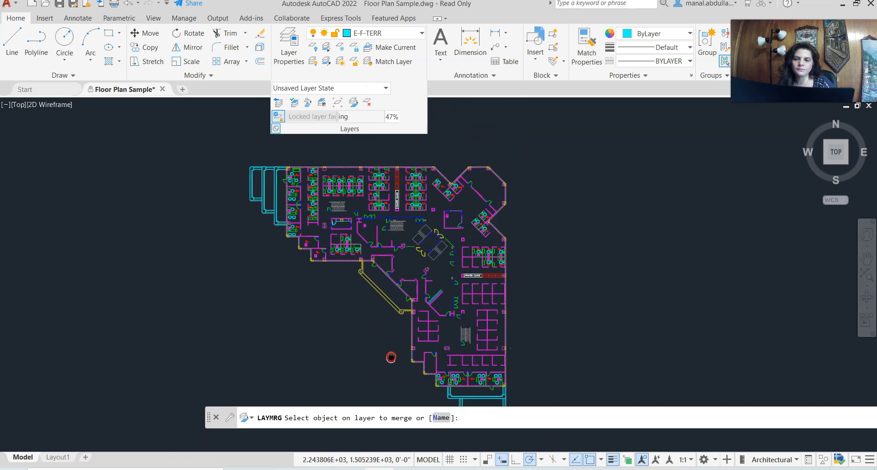
scroll(392, 357, up, 2)
scroll(427, 198, up, 2)
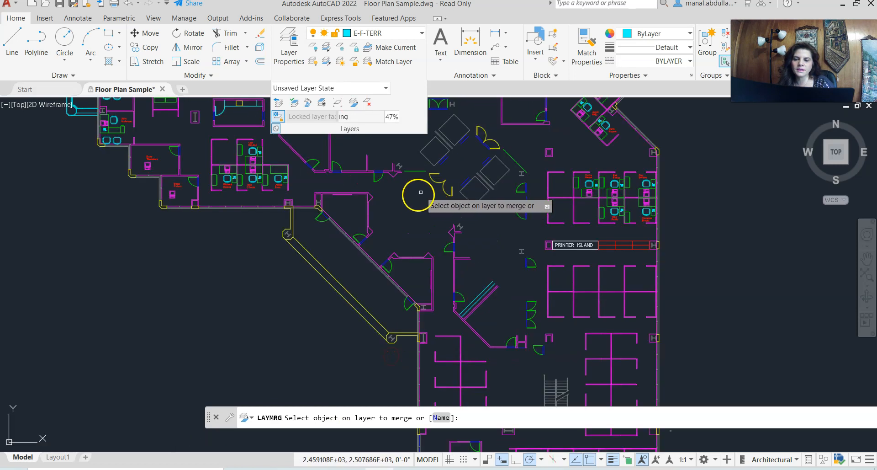
click(377, 179)
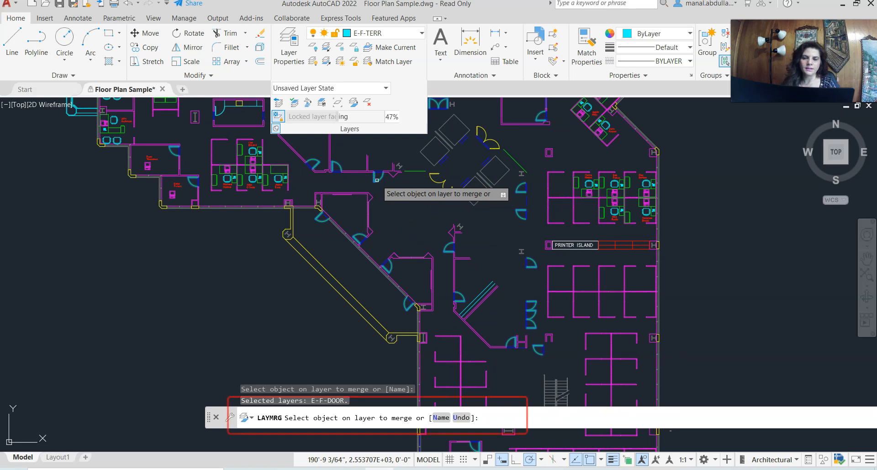
key(Return)
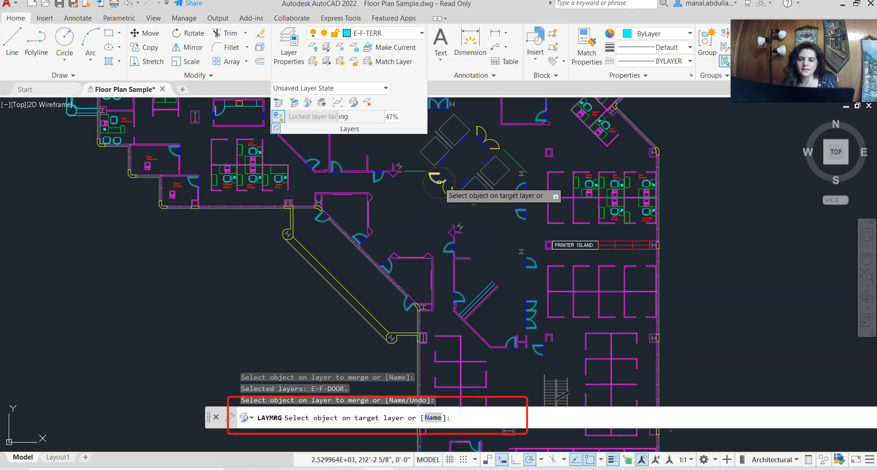
click(439, 181)
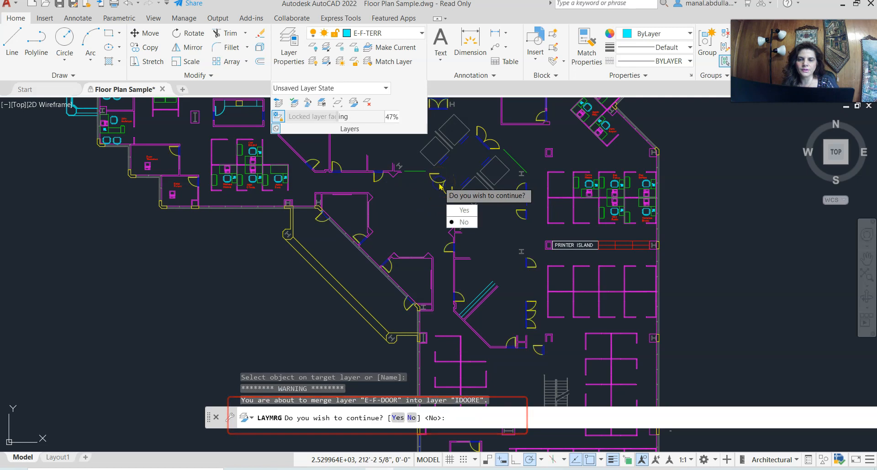
click(454, 210)
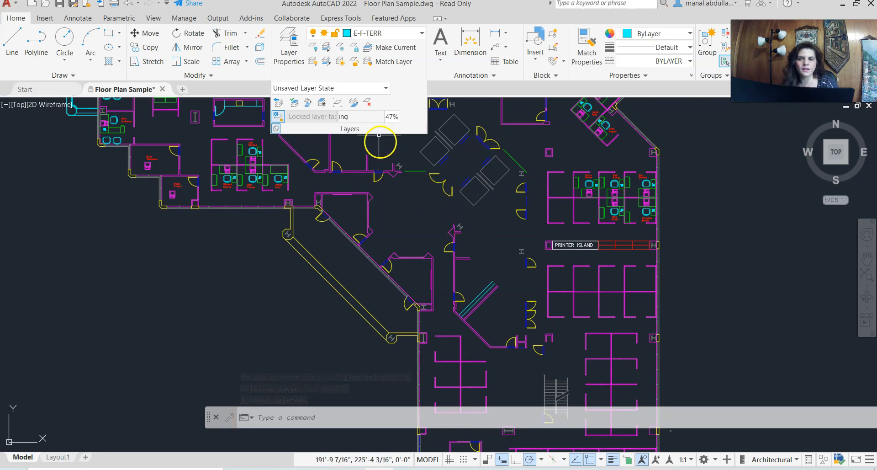
Check the layer list for the merged door layer, and undo the layer merge.
click(419, 34)
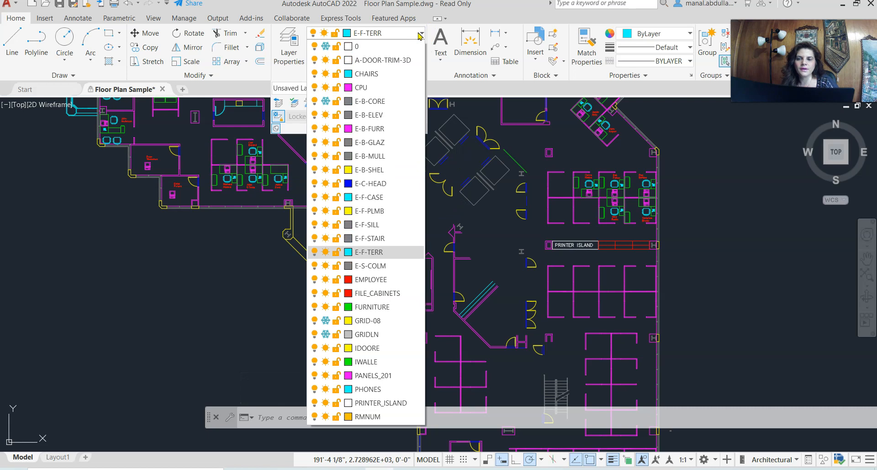
click(420, 35)
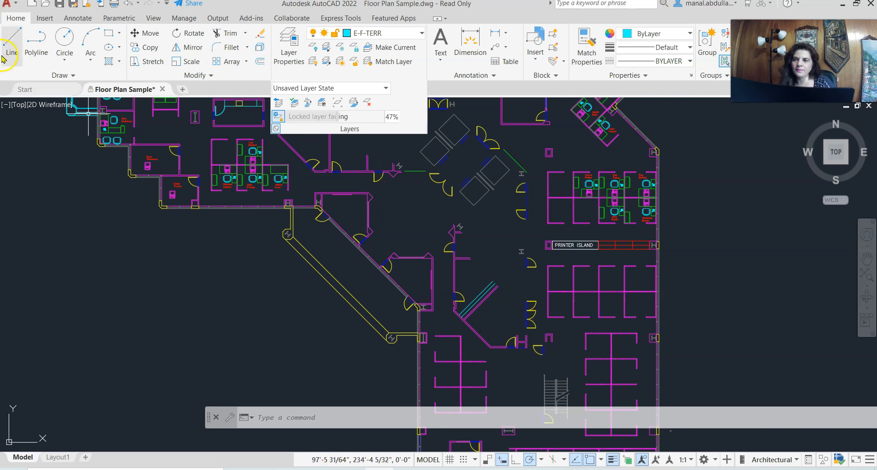
click(126, 6)
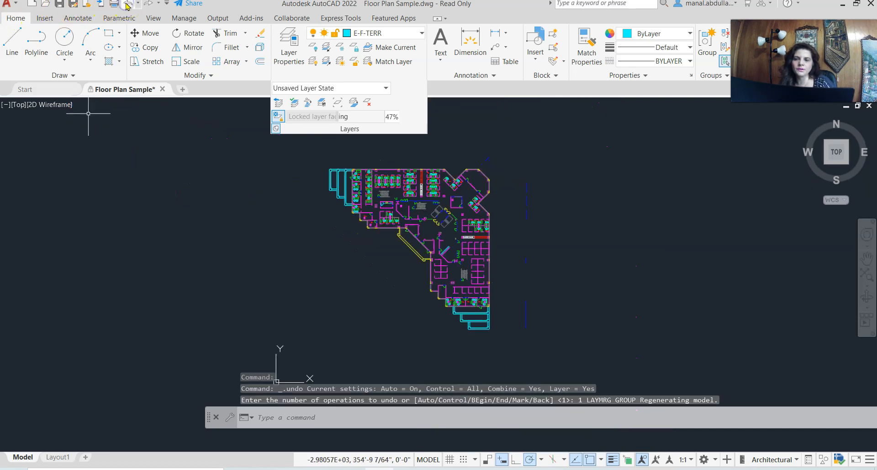
Delete the E-B-SHEL layer by picking the yellow diagonal shell outline in the floor plan.
scroll(505, 256, up, 2)
scroll(407, 242, up, 4)
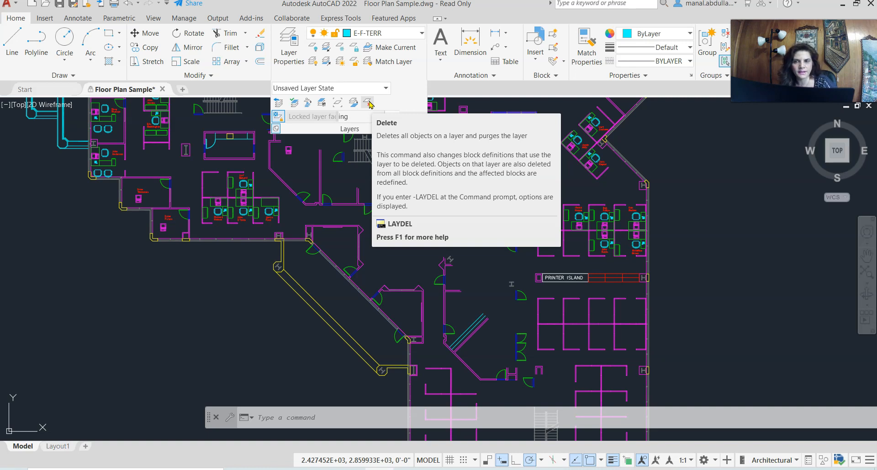
click(370, 104)
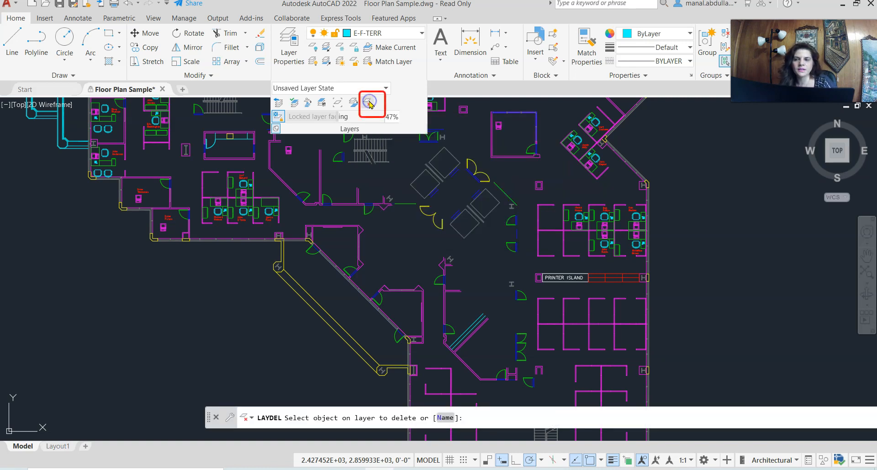
click(302, 296)
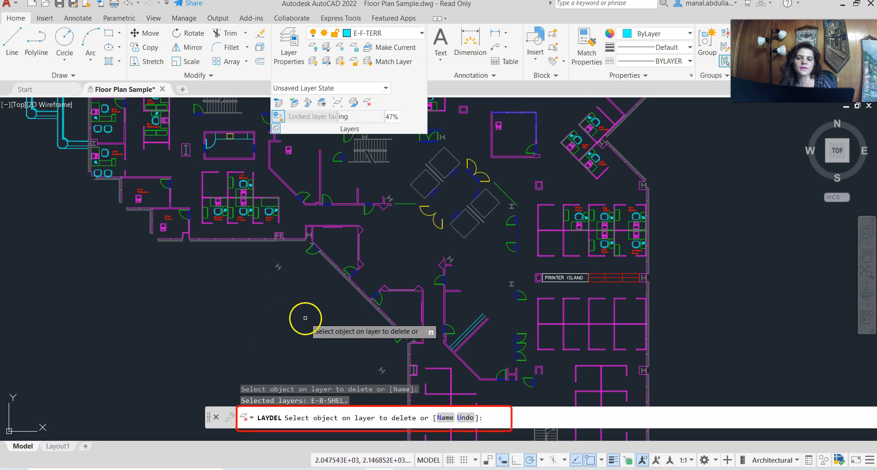
key(Return)
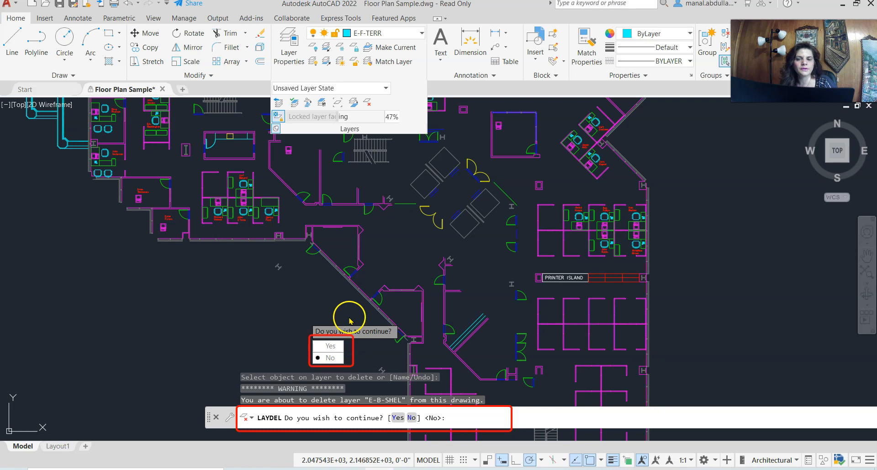
click(341, 346)
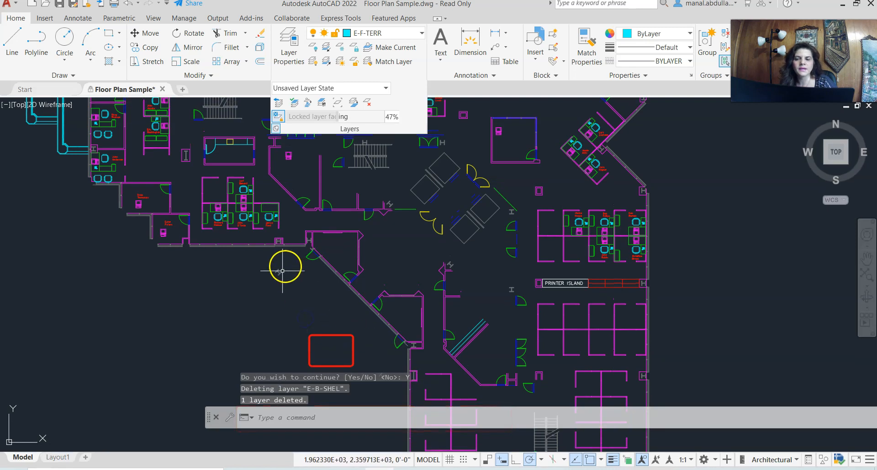
Check the layer list for the deleted shell layer, and undo the layer deletion.
click(421, 33)
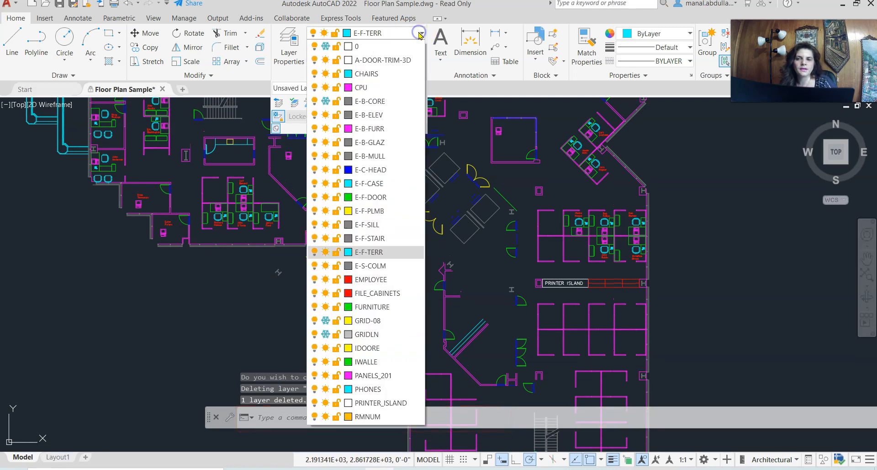
click(420, 34)
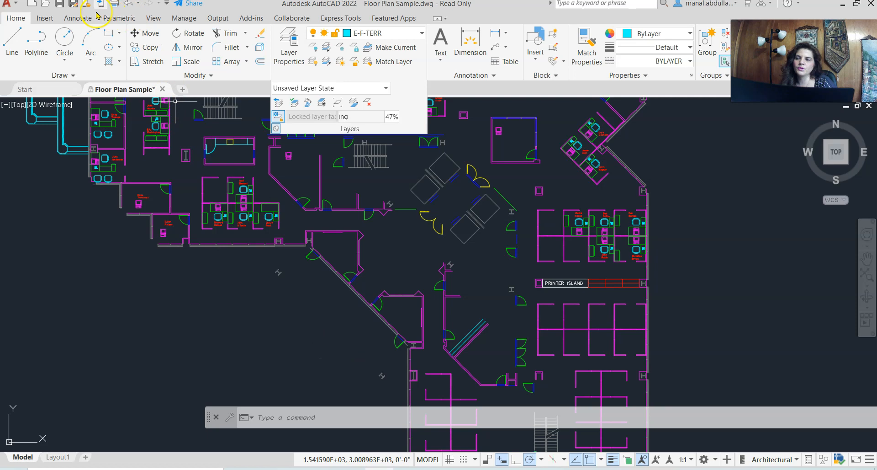
click(128, 4)
click(273, 263)
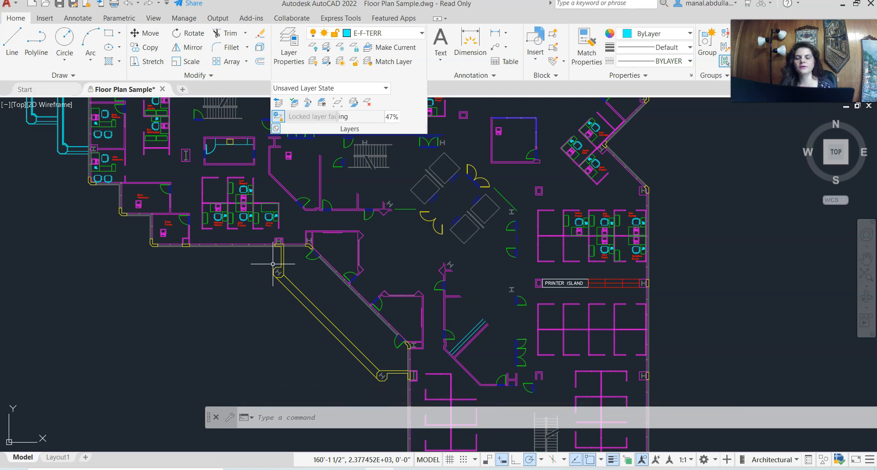
click(273, 269)
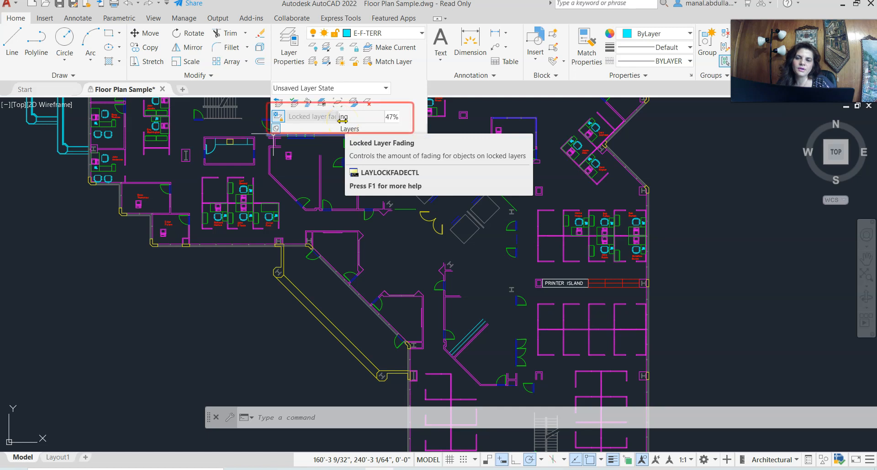
Lock the E-B-FURR layer by picking one of the magenta interior walls.
click(346, 209)
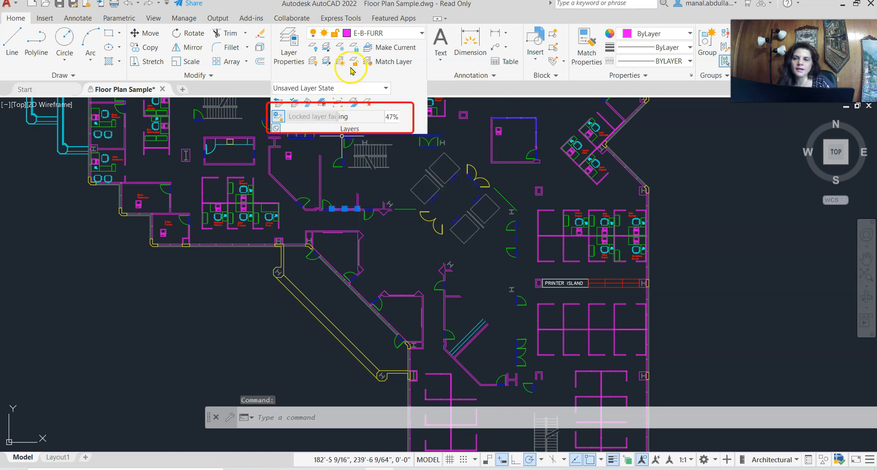
click(353, 51)
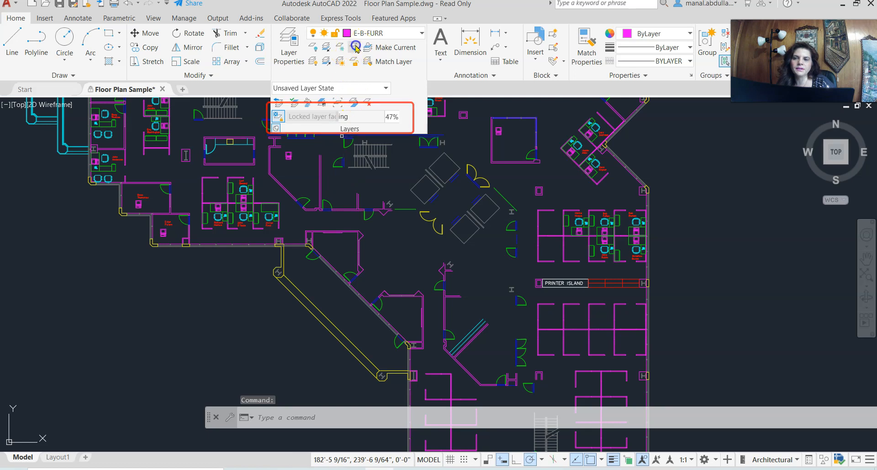
click(340, 211)
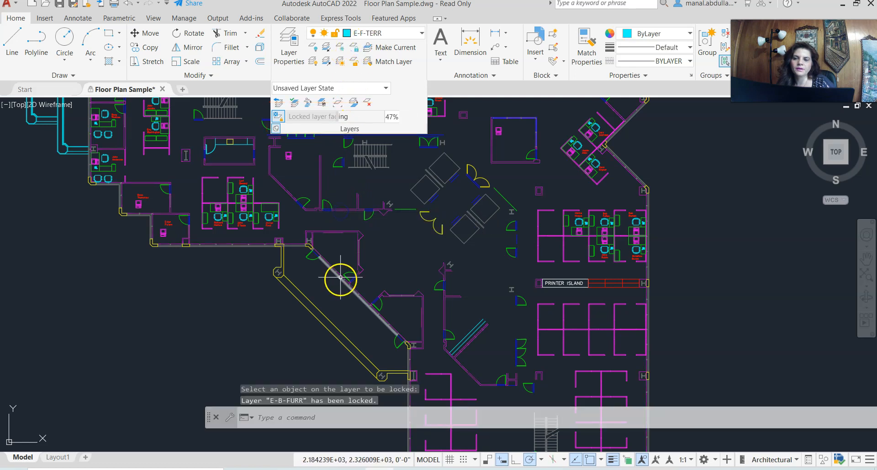
Try a locked layer fading of 18%, and set it to 57%.
drag(337, 116, 351, 137)
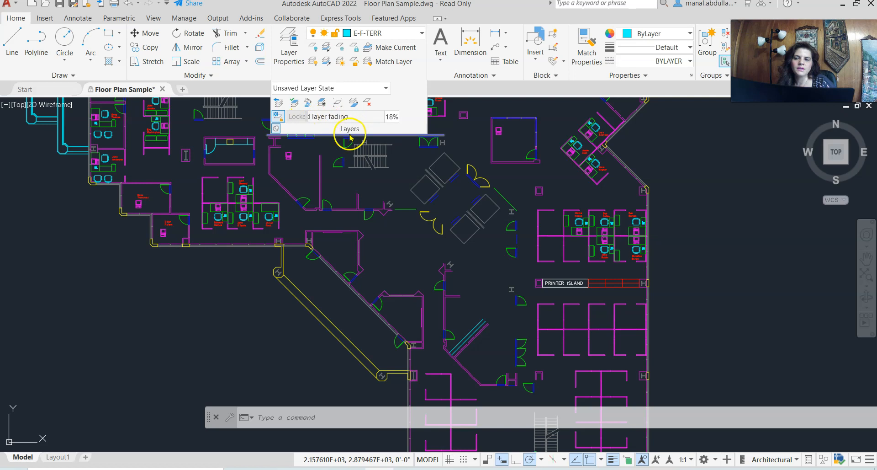
drag(307, 117, 367, 118)
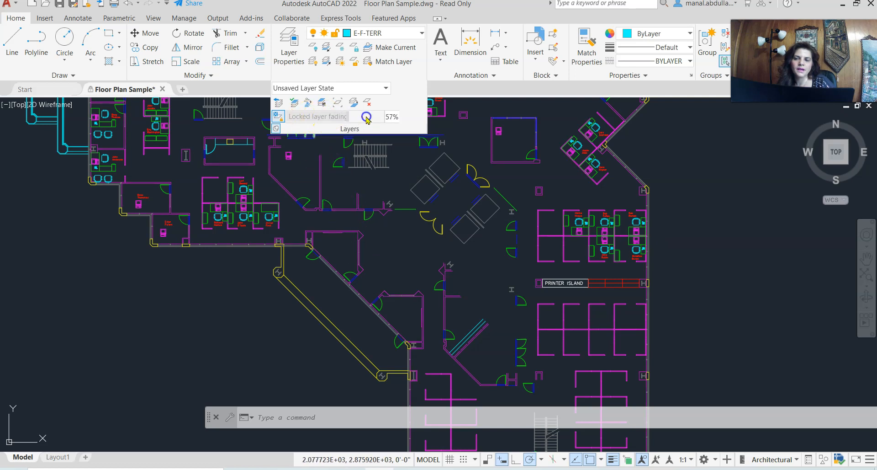
mouse_move(346, 211)
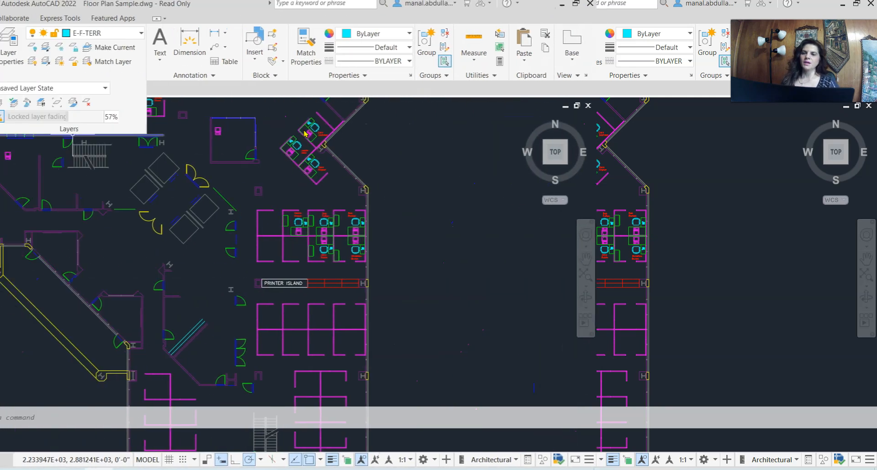
Turn on and thaw all layers of the floor plan.
click(386, 87)
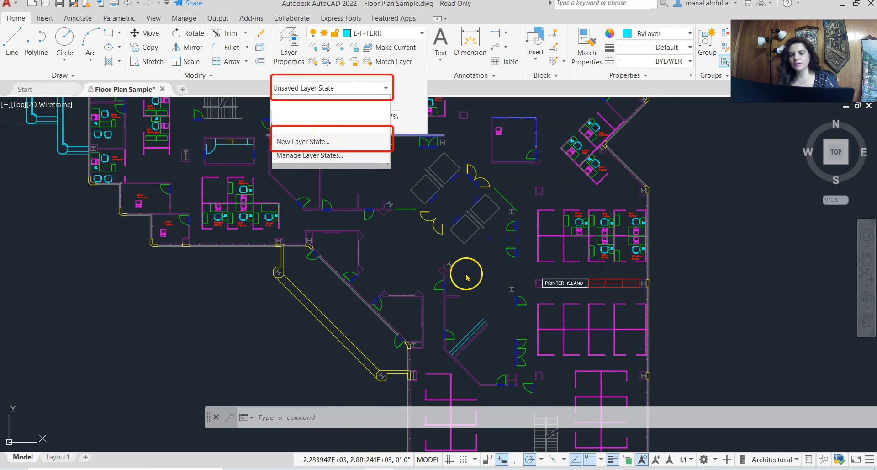
scroll(464, 272, down, 2)
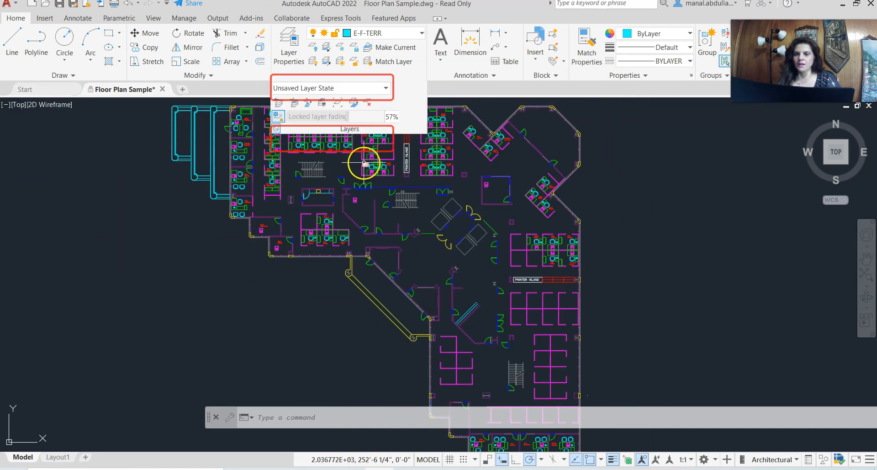
click(313, 63)
click(326, 61)
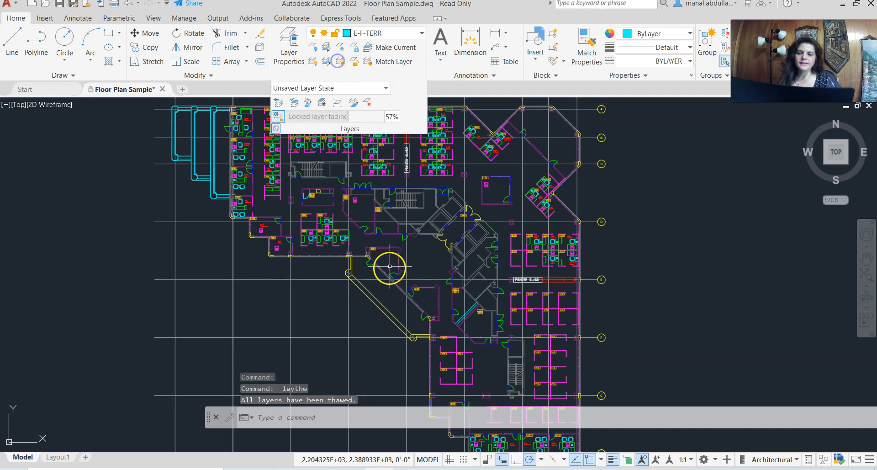
scroll(393, 270, down, 2)
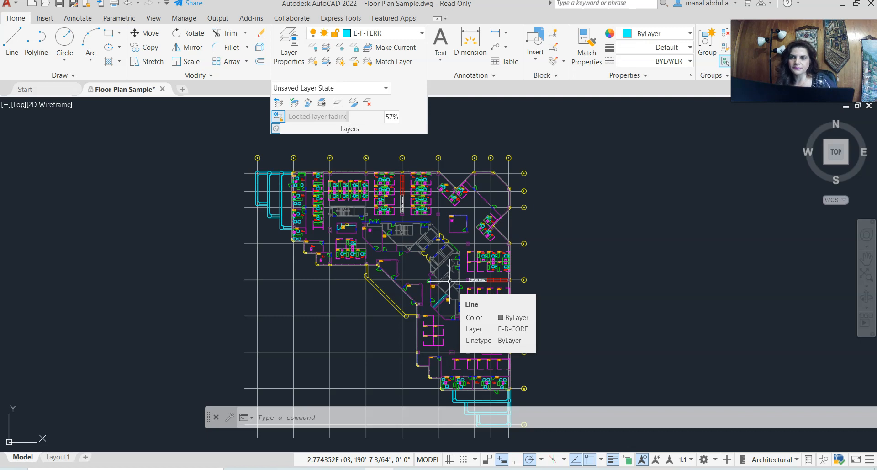
Save a new layer state named "All layers ON" with the description "All the layers are ON in this layer state".
click(386, 90)
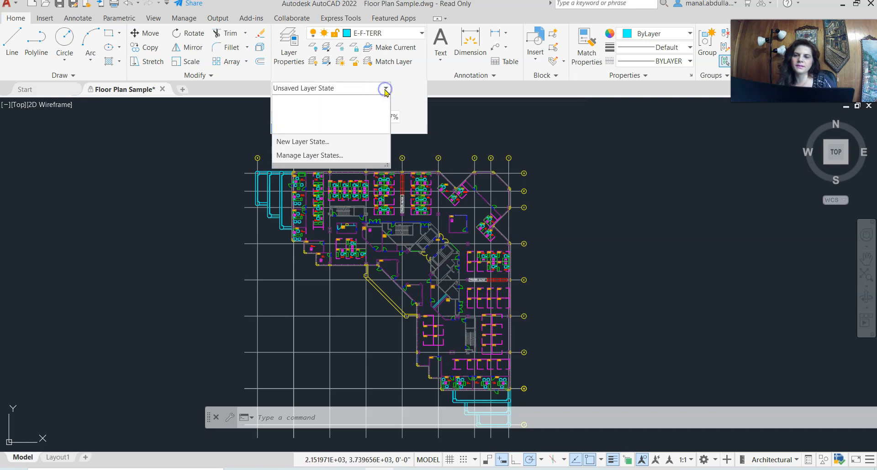
click(305, 142)
click(360, 203)
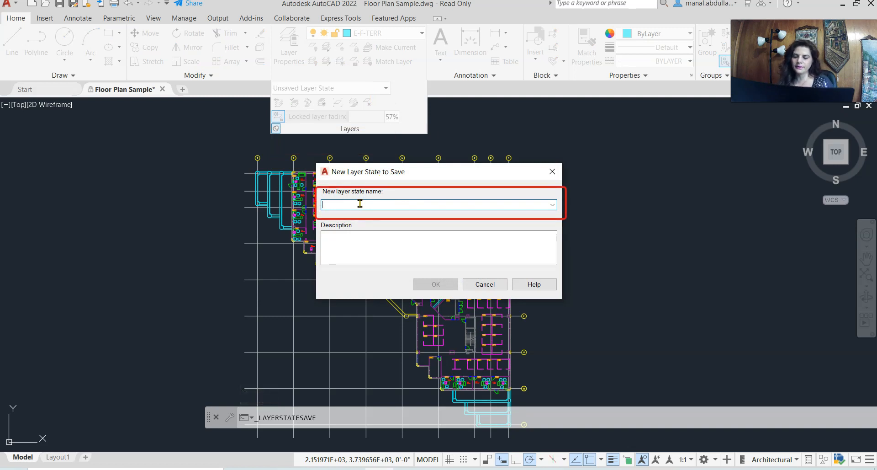
text(All layer)
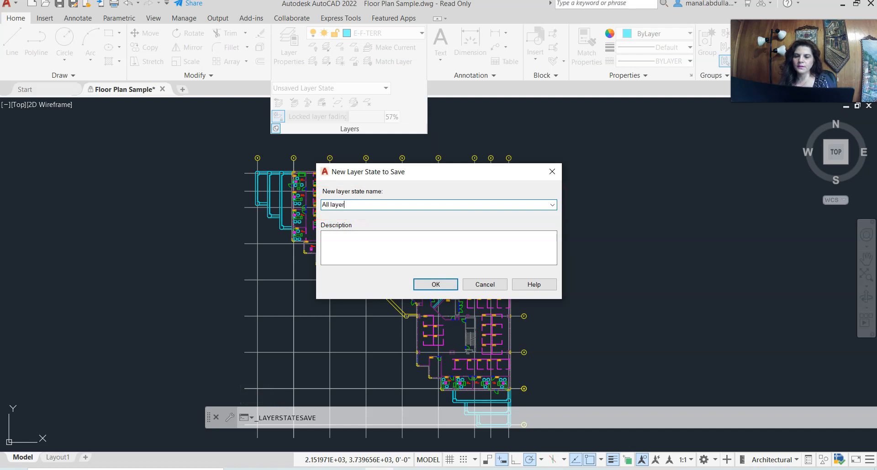
click(353, 245)
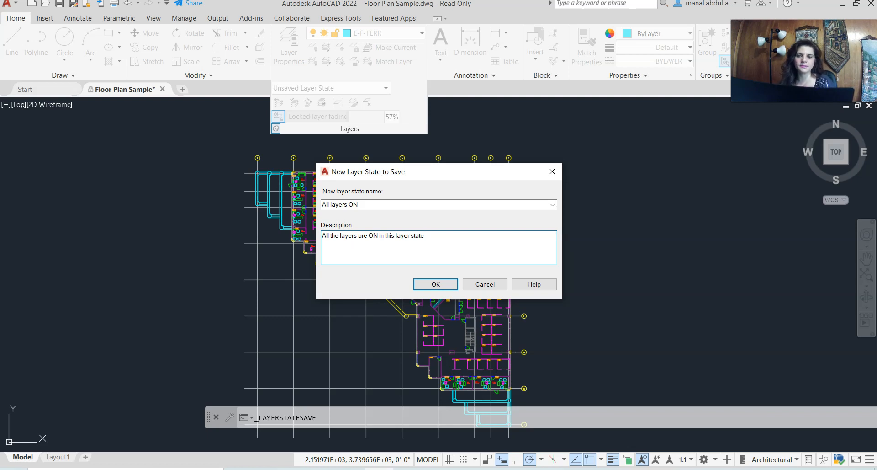
click(441, 284)
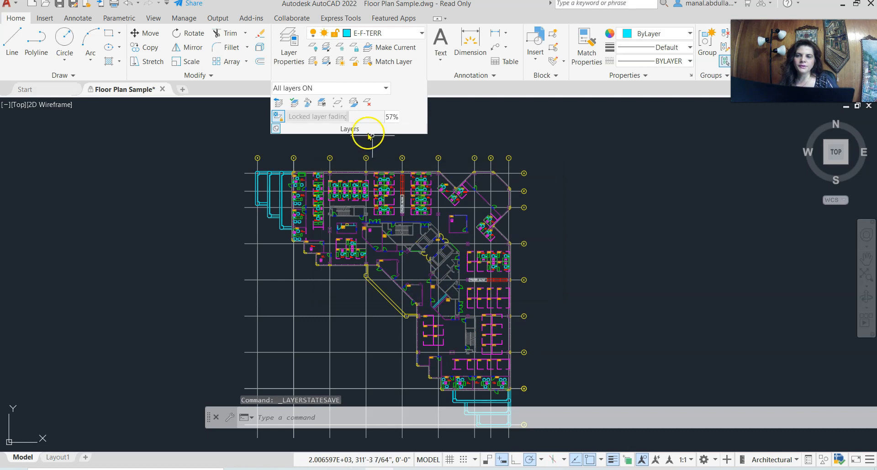
Freeze the GRIDLN and GRID-08 layers by picking a grid line and a grid bubble beside the floor plan.
click(346, 50)
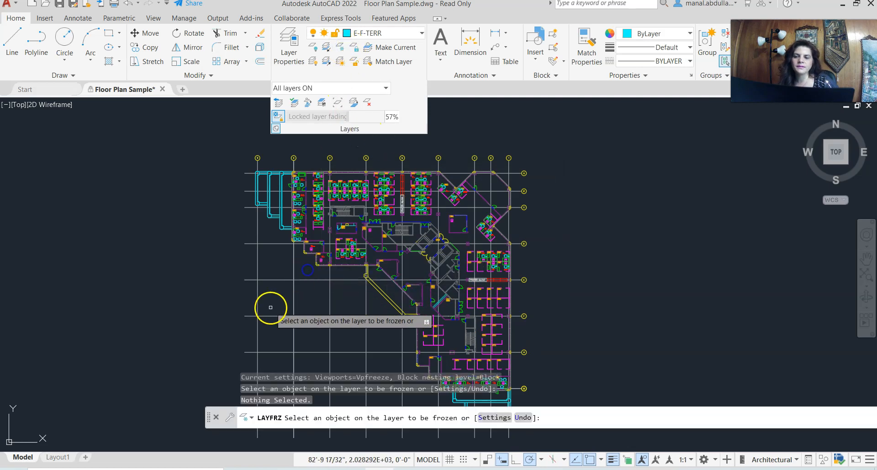
click(293, 286)
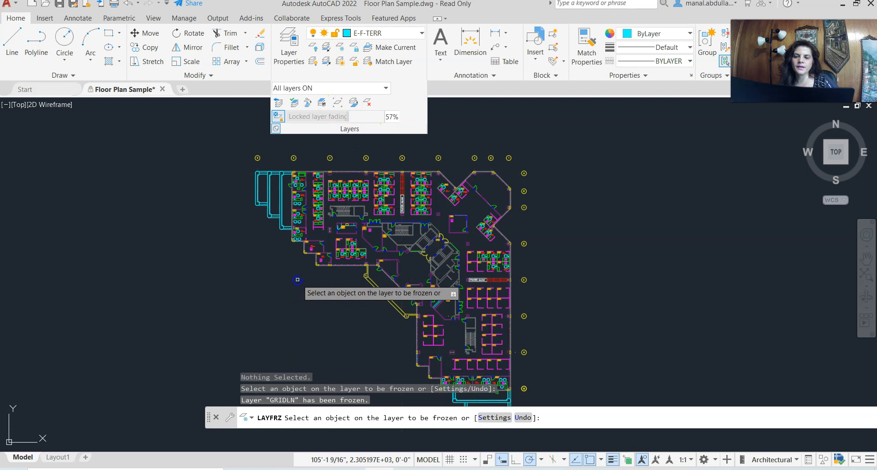
click(524, 243)
Freeze the door layers E-F-DOOR and IDOORE by picking a green and a yellow door near the building core.
scroll(487, 265, up, 5)
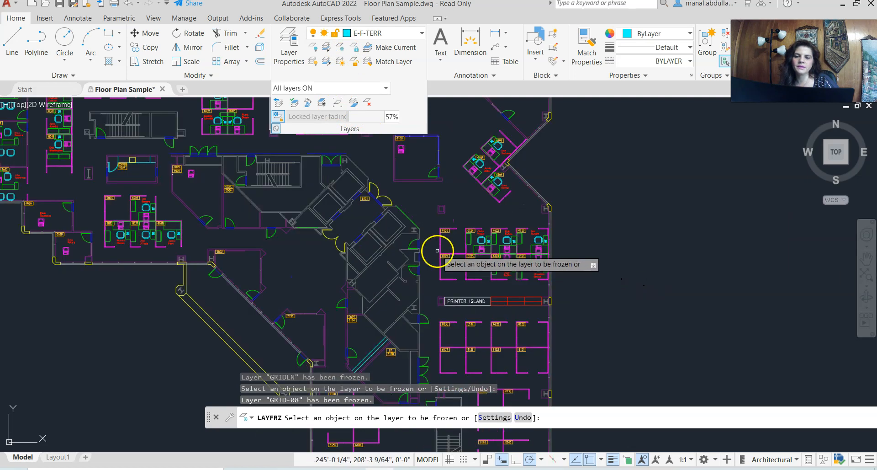
click(410, 245)
click(387, 201)
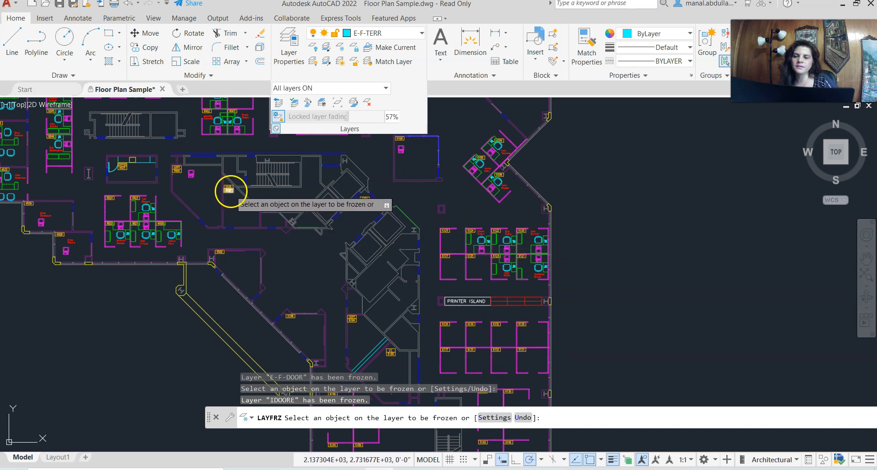
Freeze layer 0 and the PRINTER_ISLAND layer by picking a room label and the printer island label.
click(228, 191)
scroll(422, 304, down, 2)
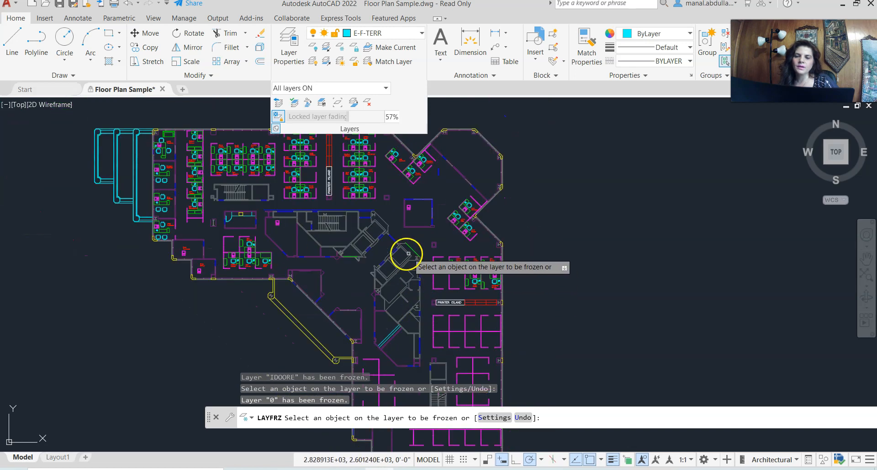
middle_drag(252, 253, 214, 164)
click(412, 217)
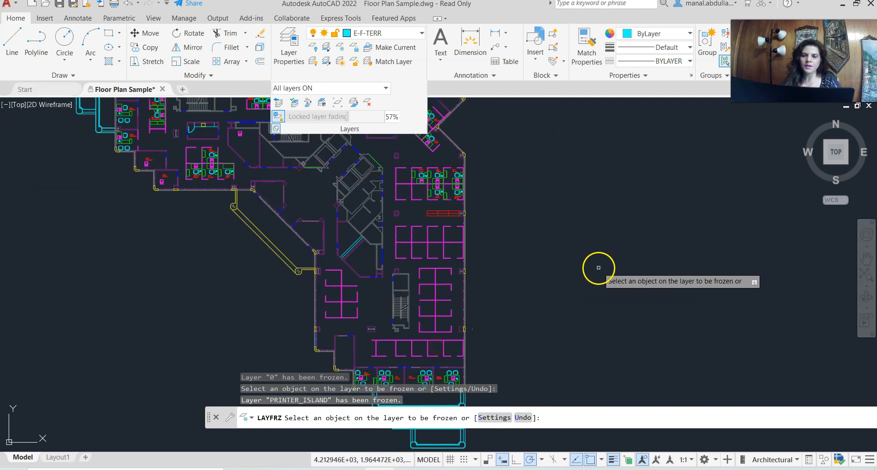
key(Return)
scroll(389, 278, down, 2)
middle_drag(371, 251, 503, 270)
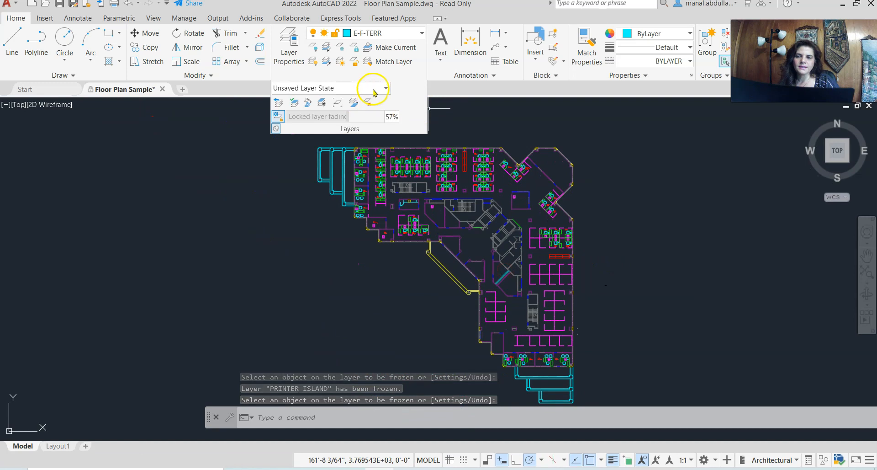
Save a new layer state named "No doors or lables" with the description "freez doors and lables".
click(376, 89)
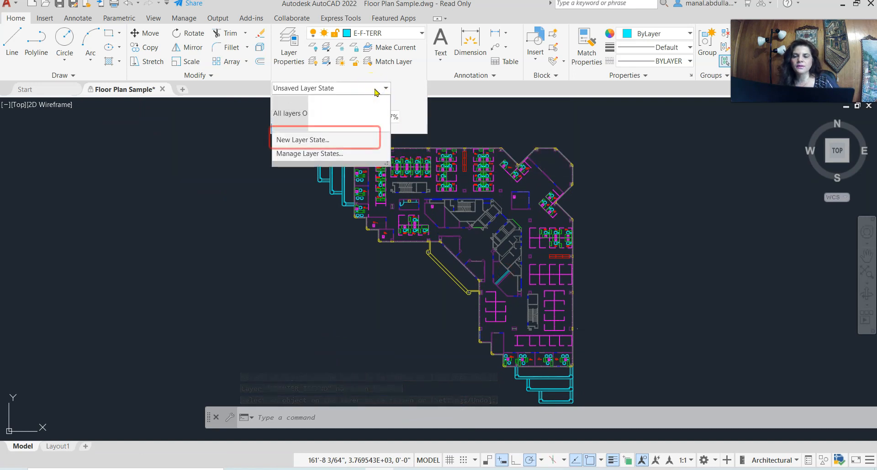
click(311, 141)
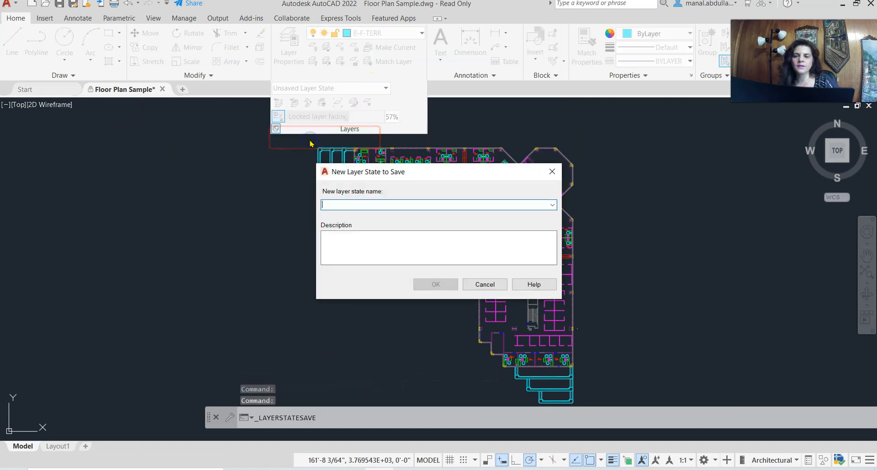
text(No doors or lables)
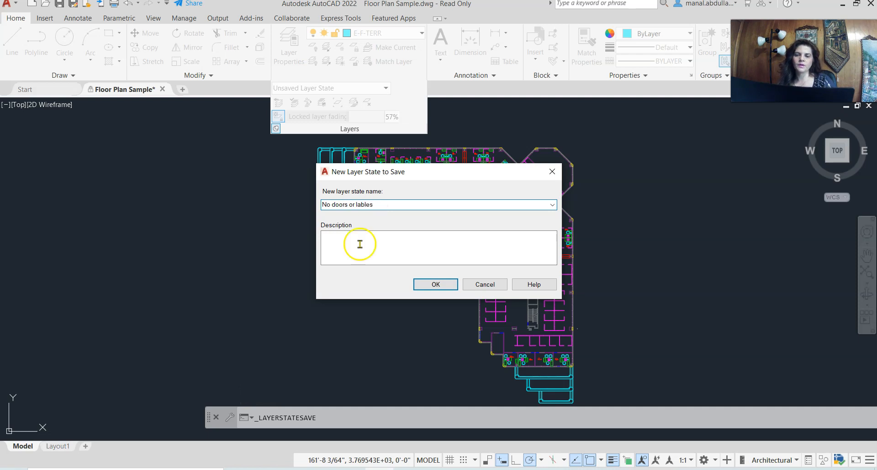
click(359, 249)
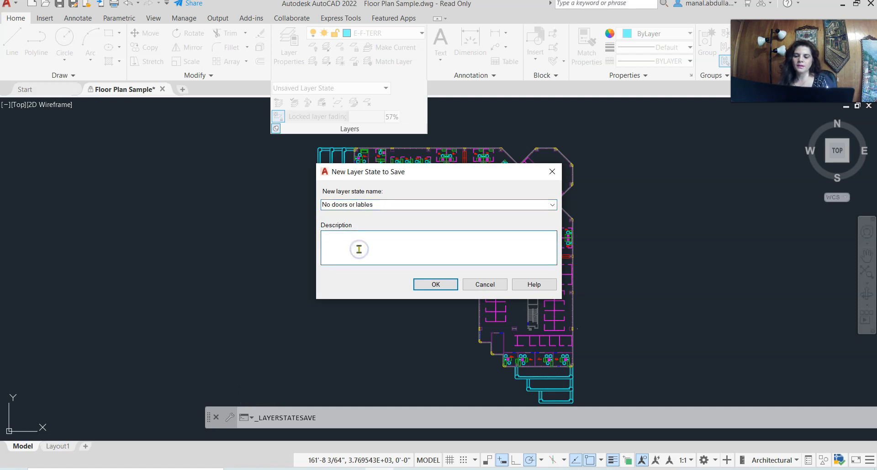
text(freez doors and lables)
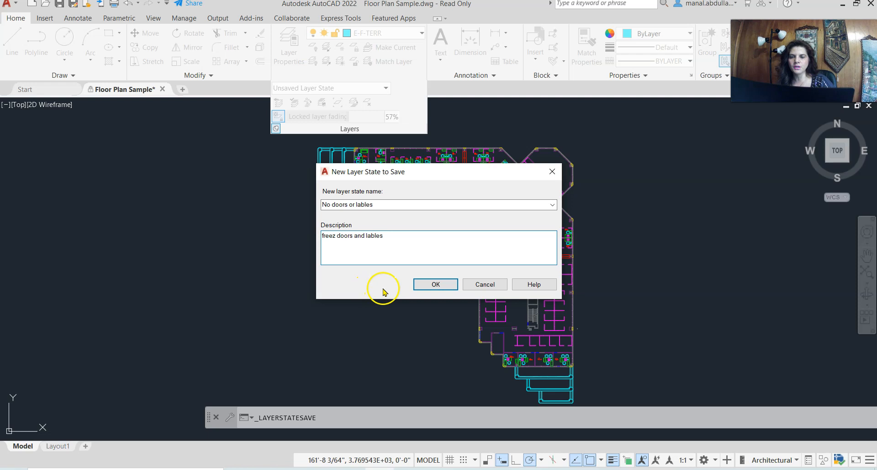
click(444, 285)
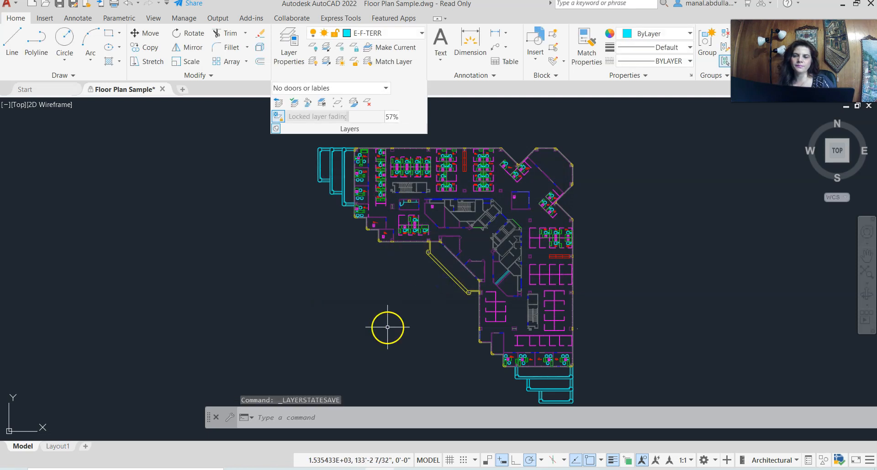
Restore the "All layers ON" layer state, and switch back to the "No doors or lables" state.
click(384, 87)
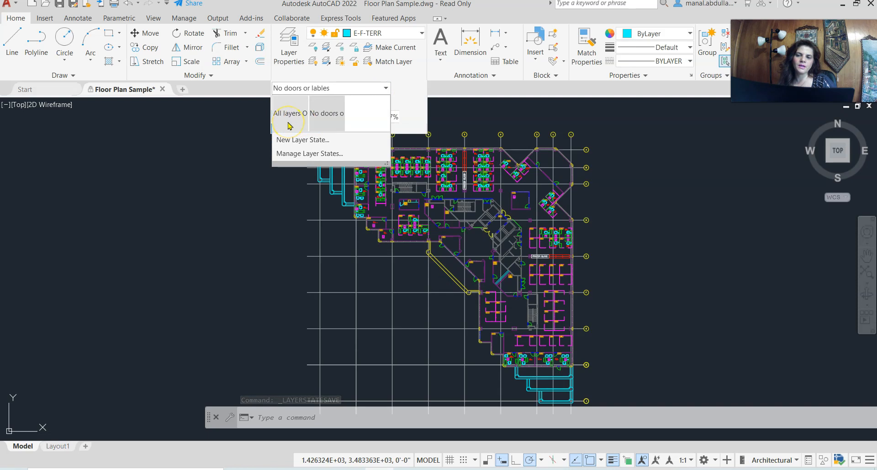
click(288, 124)
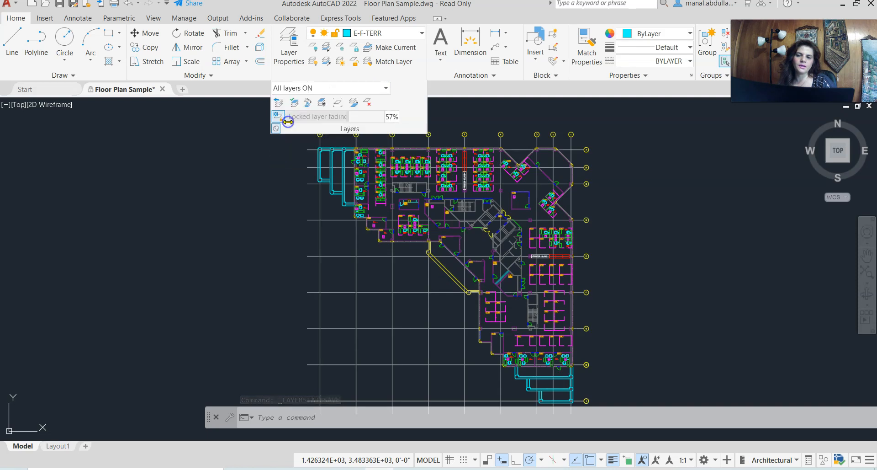
click(374, 92)
click(333, 112)
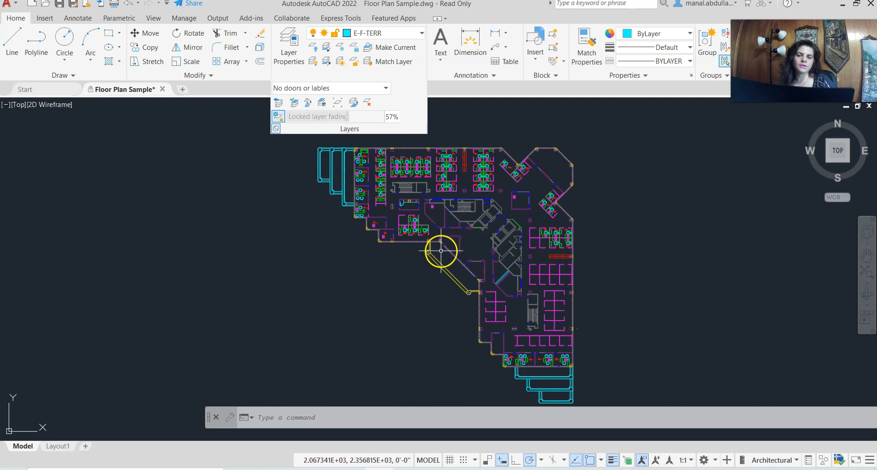
scroll(408, 286, up, 2)
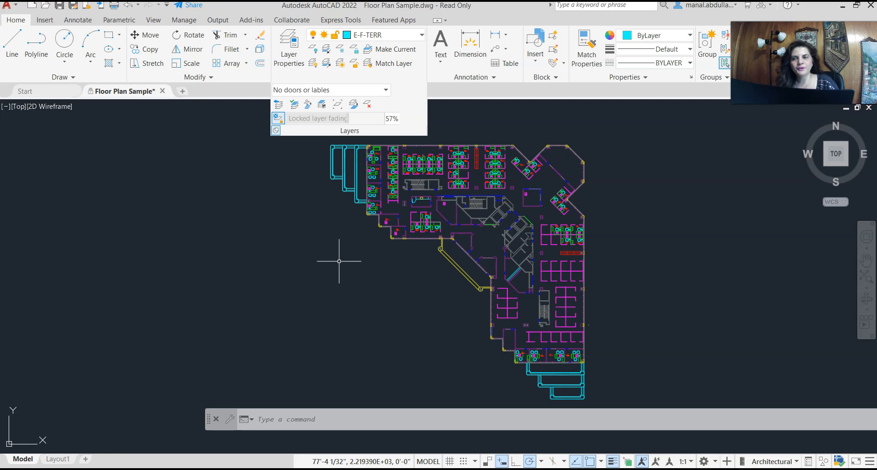
Create a layer property filter named "Doors" that matches layer names with the pattern *door*.
click(301, 63)
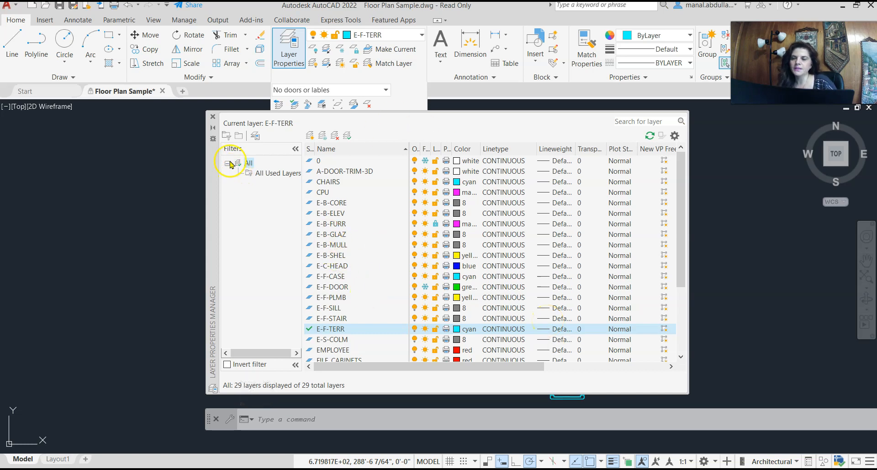
click(227, 136)
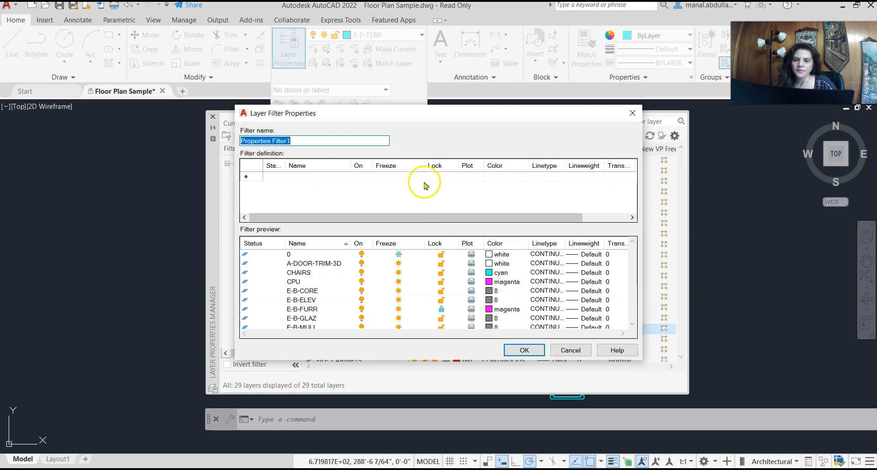
click(309, 177)
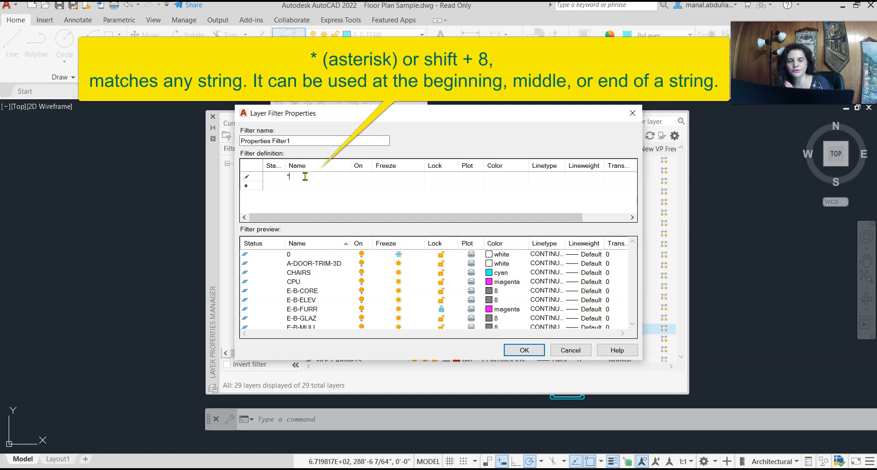
text(doors)
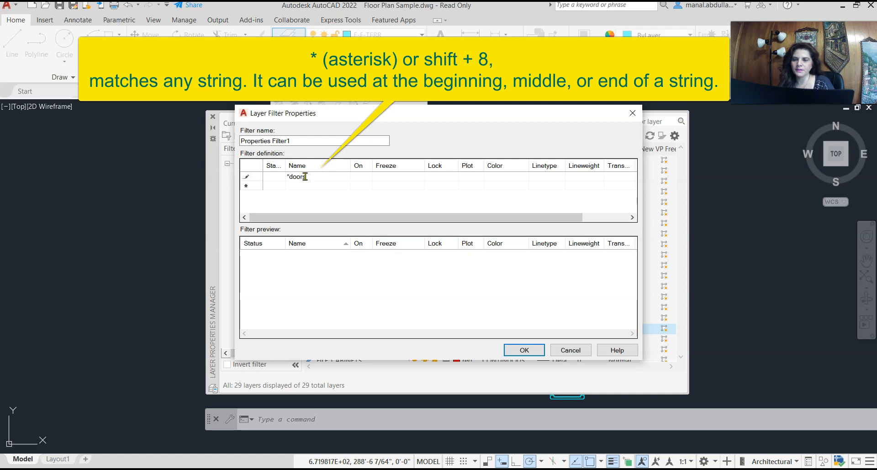
key(BackSpace)
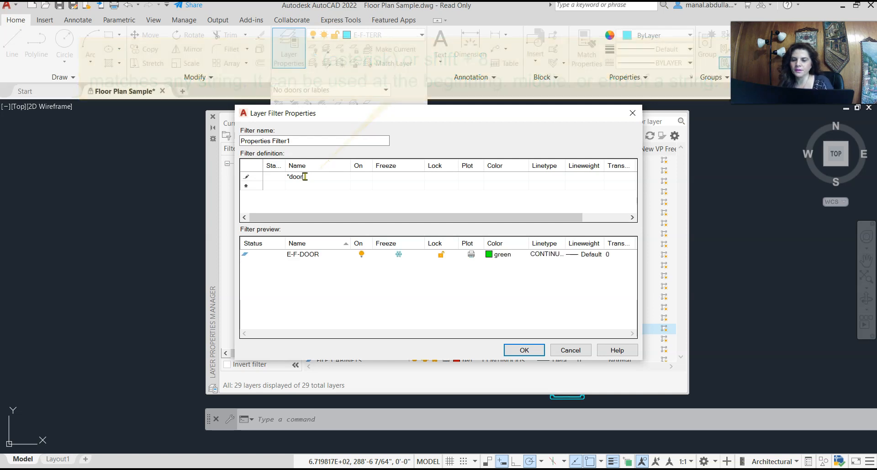
text(*)
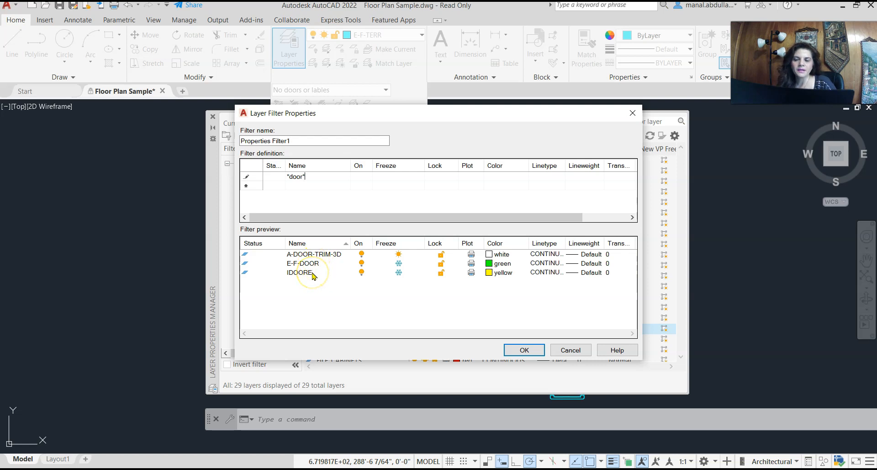
drag(307, 141, 265, 141)
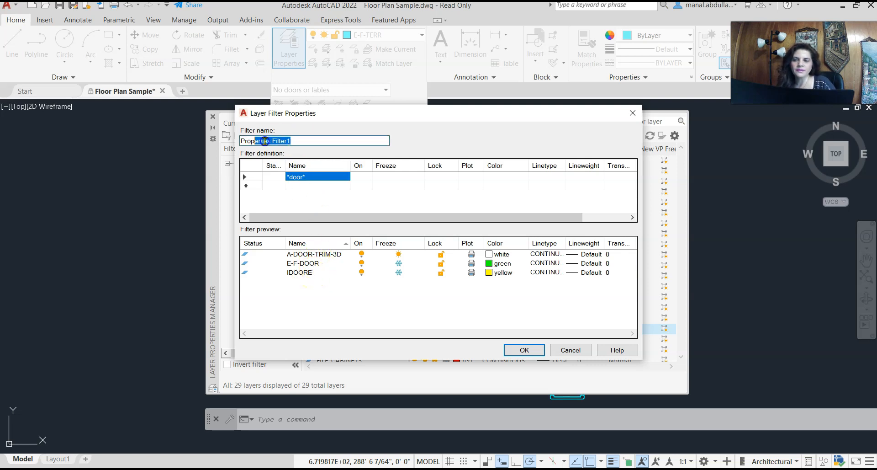
text(Doors)
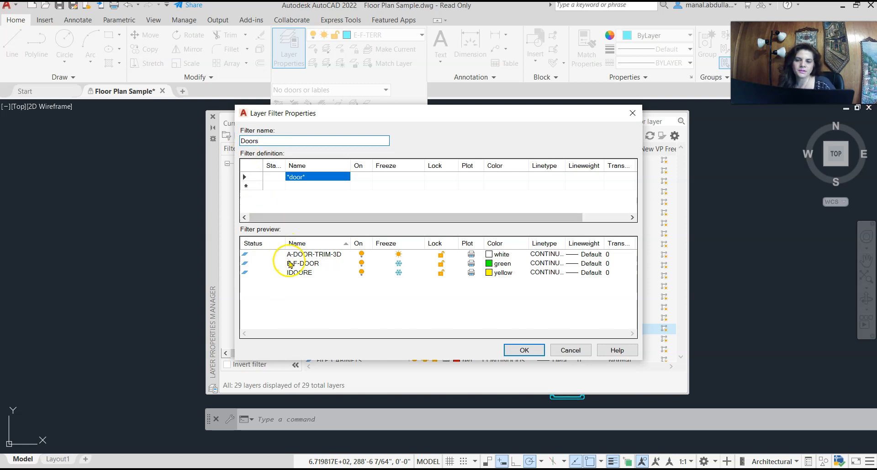
click(511, 347)
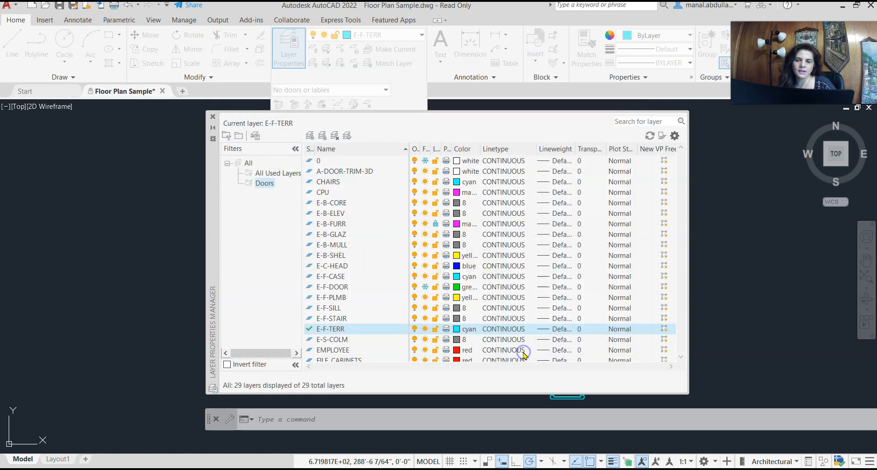
Compare the layers listed under the Doors filter with the list for all layers.
click(264, 183)
click(264, 183)
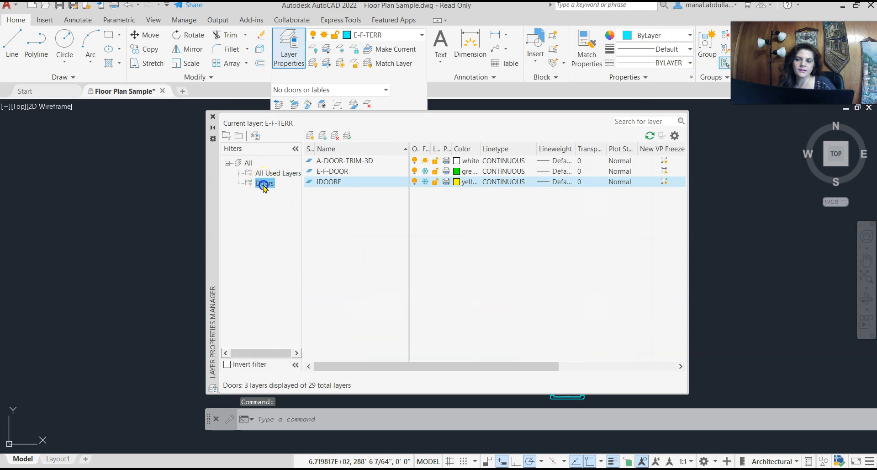
click(262, 206)
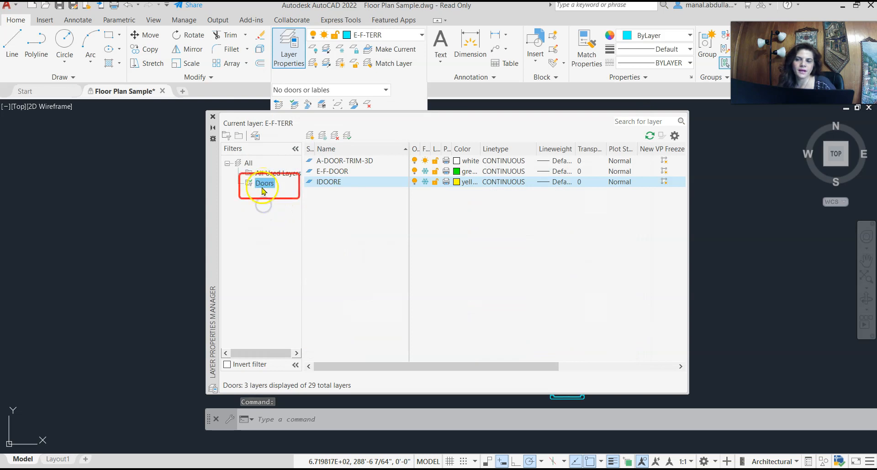
click(248, 163)
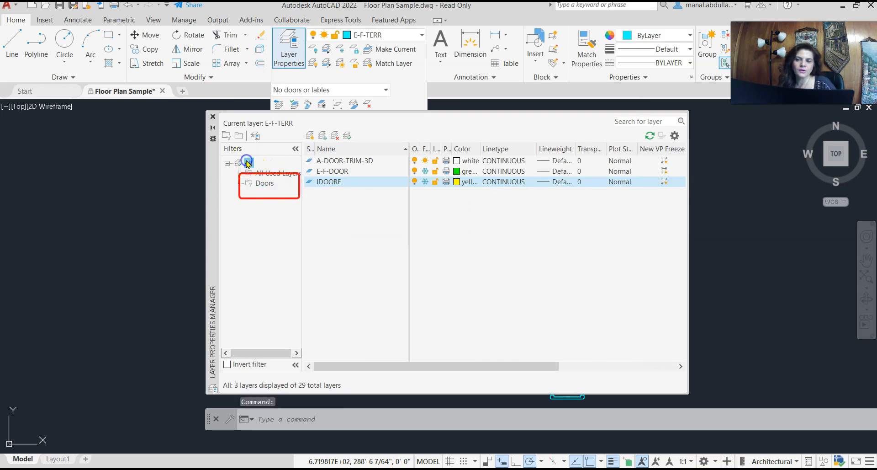
click(263, 184)
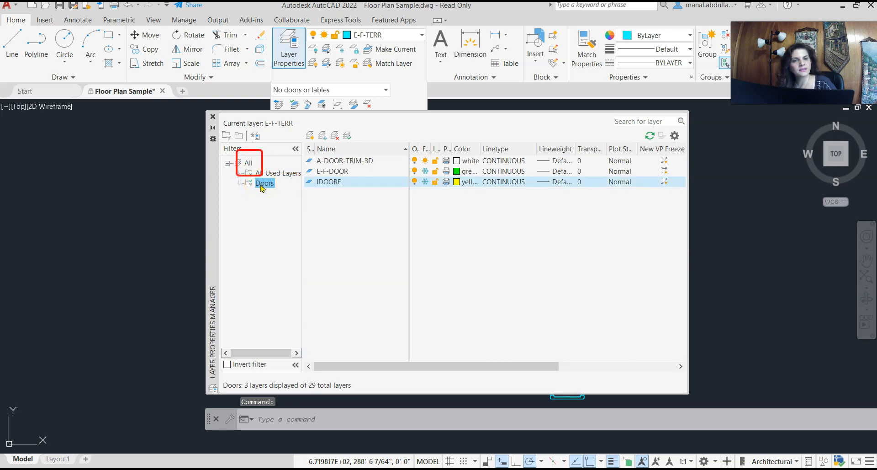
Create a layer property filter named "Locked" that matches locked layers, and display the layers it lists.
click(226, 136)
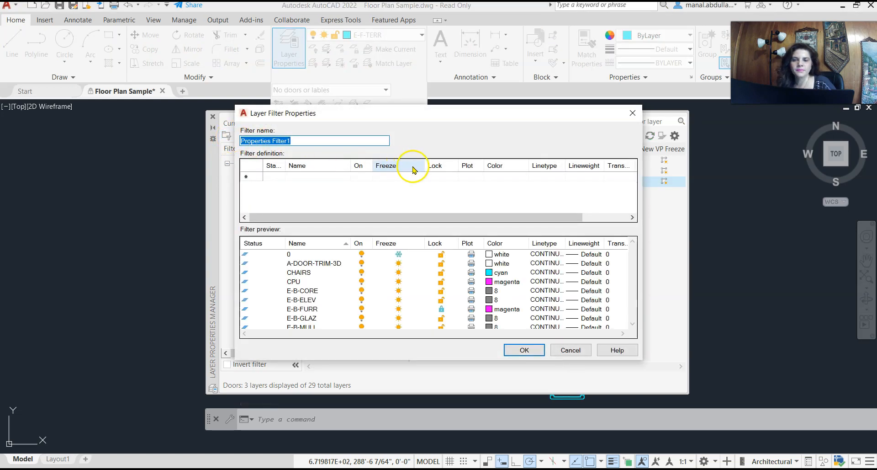
click(438, 176)
click(453, 178)
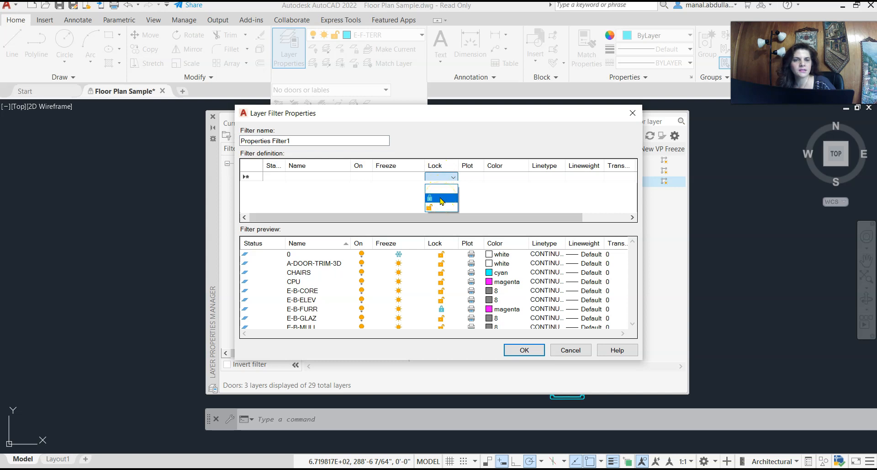
click(441, 200)
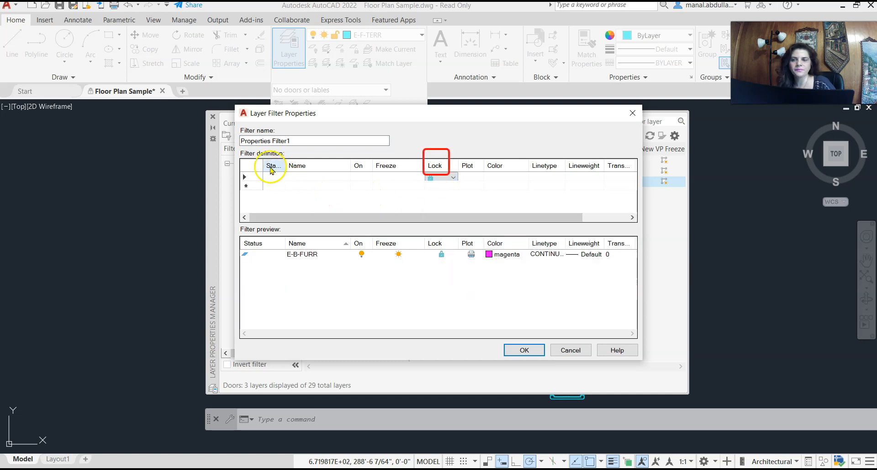
drag(388, 141, 230, 143)
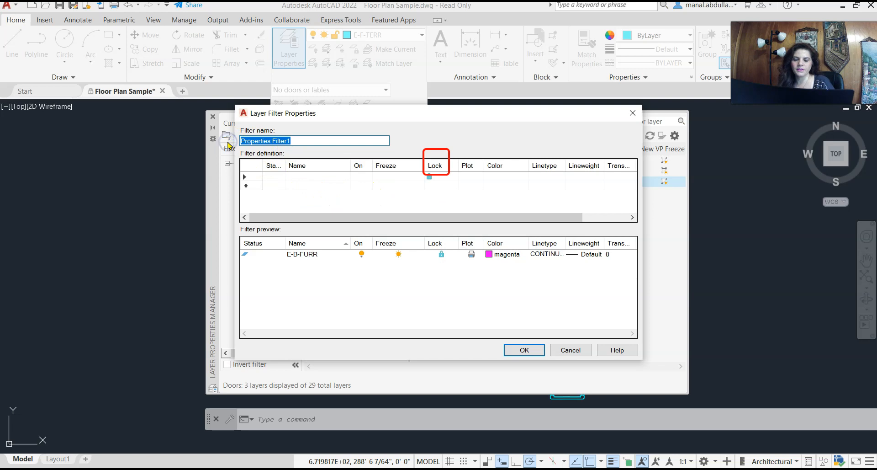
text(Locked)
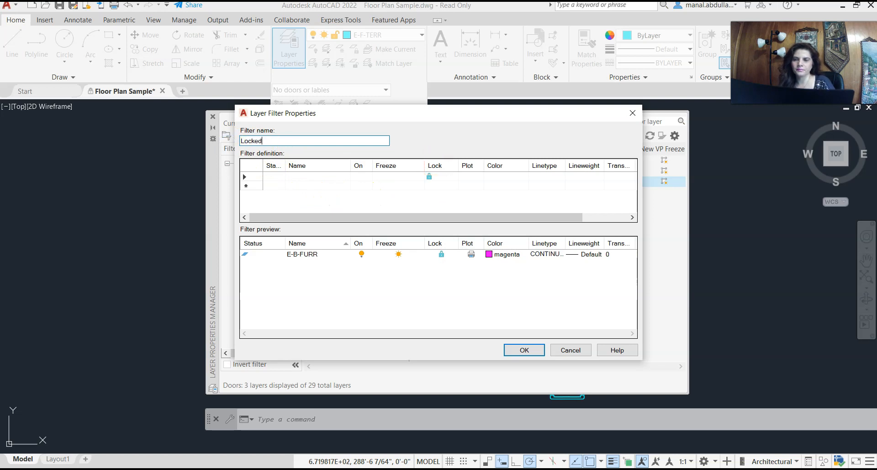
click(523, 350)
click(279, 193)
click(265, 183)
click(267, 194)
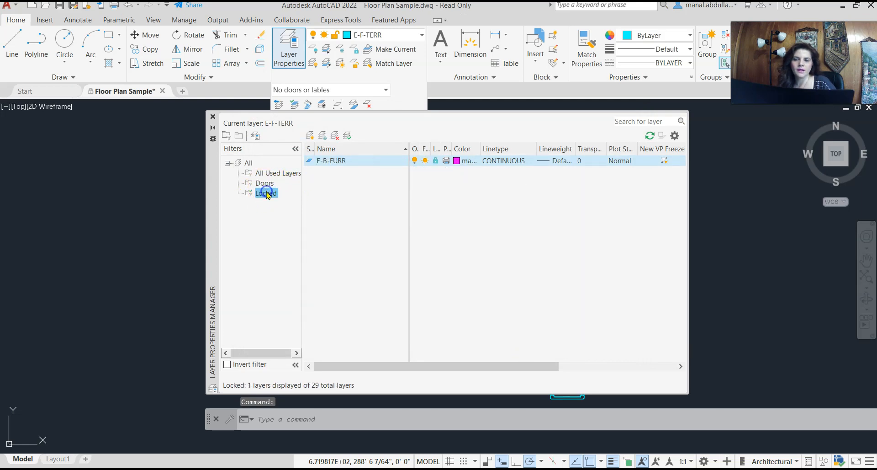
Lock the layers CHAIRS, CPU, E-B-CORE, E-B-ELEV and E-B-MULL, and review the layers listed under the Locked filter.
click(259, 175)
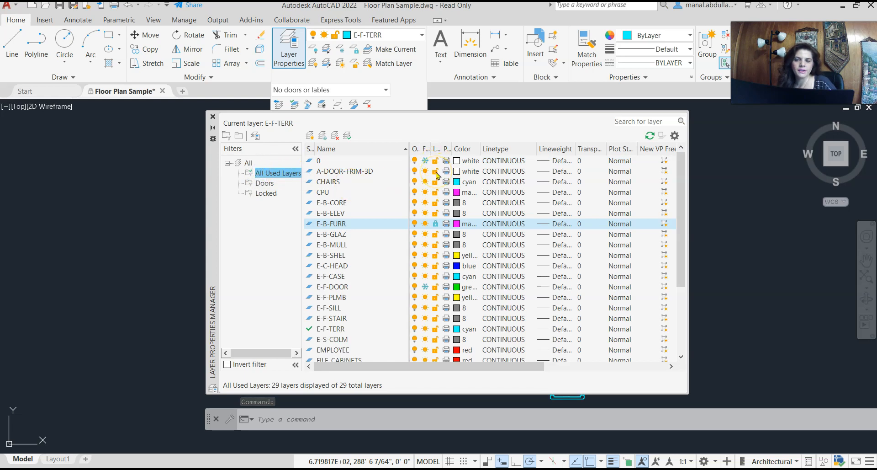
click(435, 182)
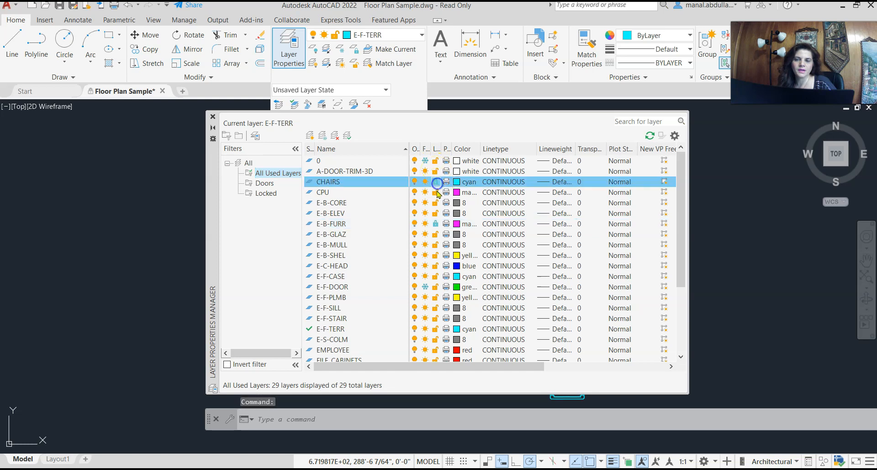
click(436, 192)
click(435, 202)
click(436, 213)
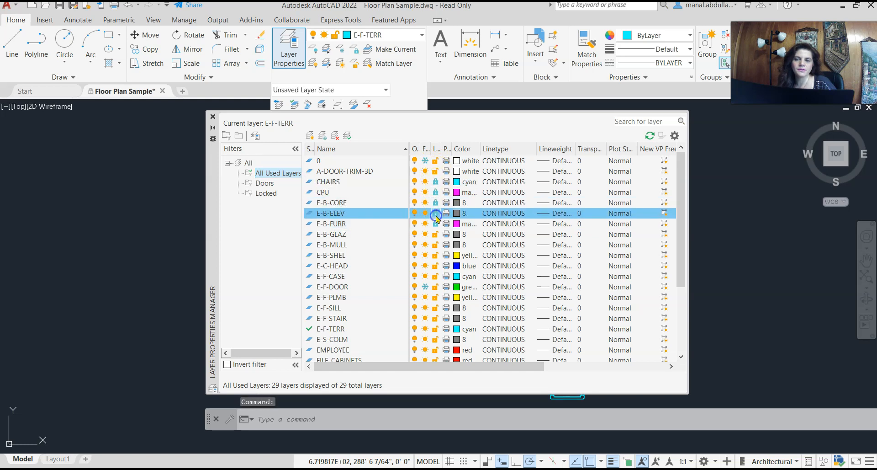
click(436, 244)
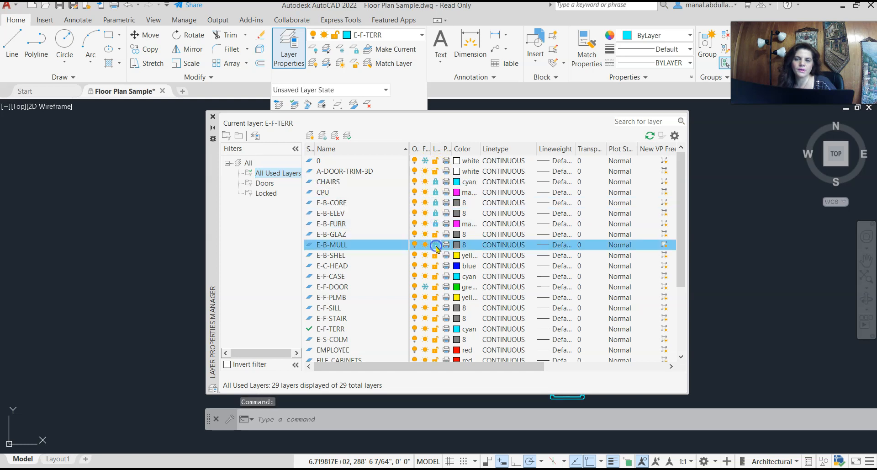
click(266, 193)
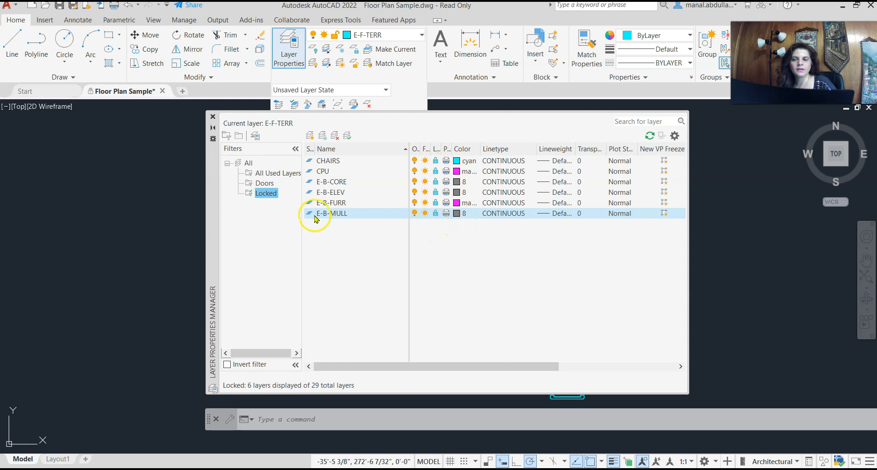
drag(267, 172, 273, 180)
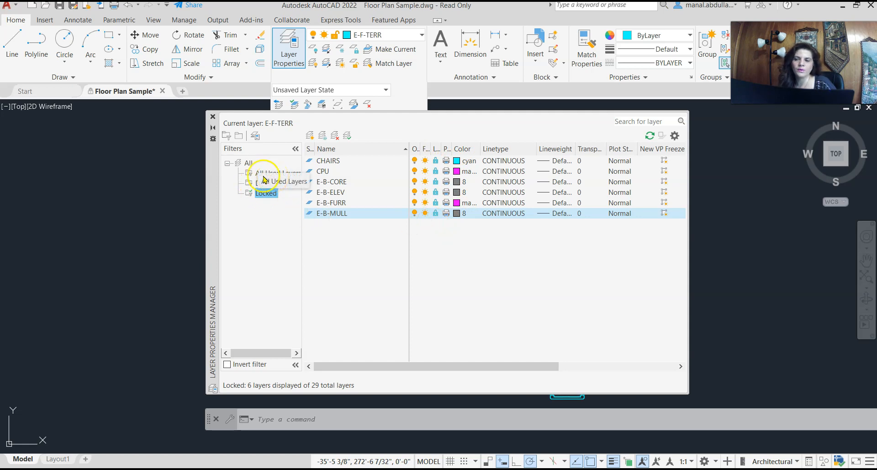
Create a layer property filter named "magentas" that matches layers with the color magenta.
click(227, 135)
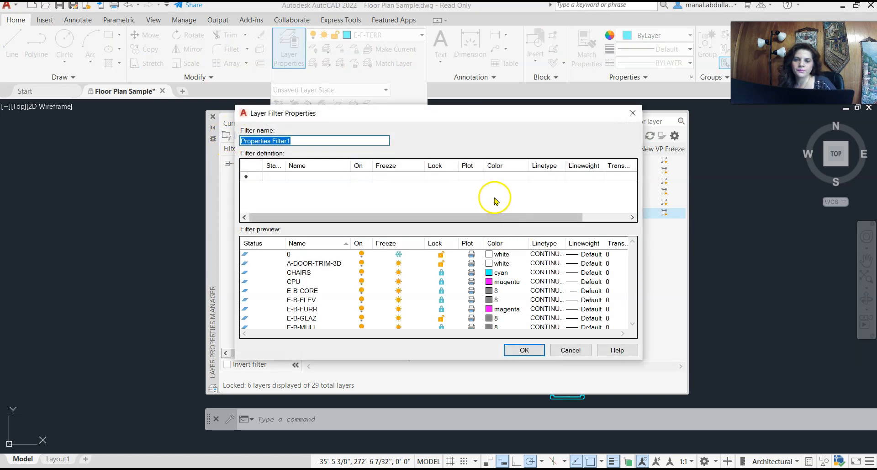
click(501, 176)
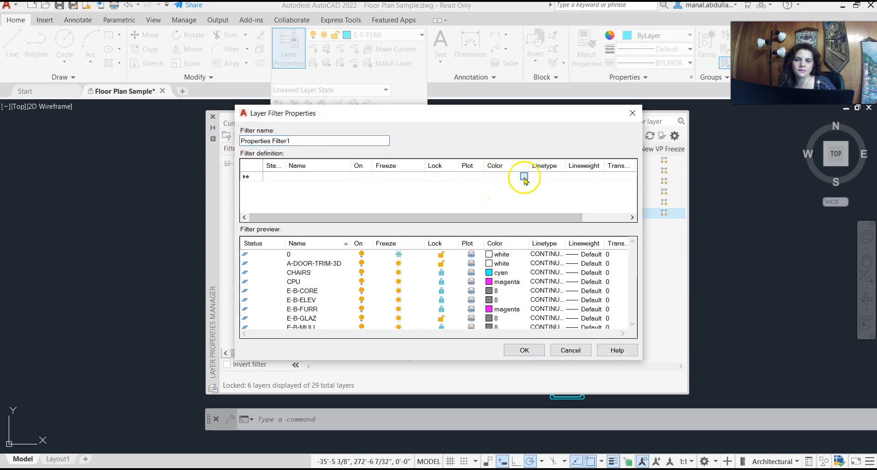
click(524, 177)
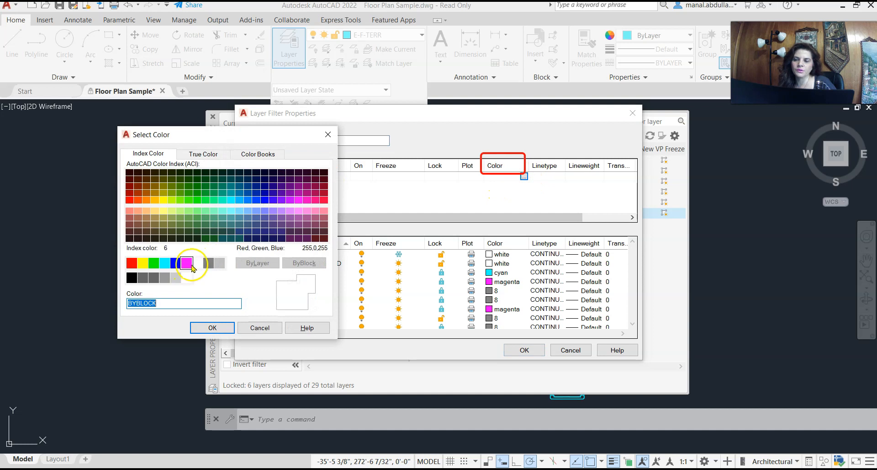
click(187, 264)
click(215, 329)
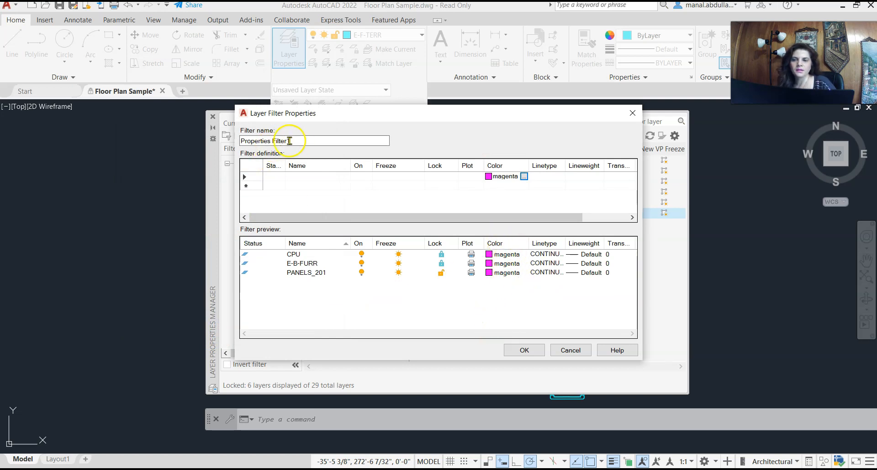
drag(294, 141, 244, 143)
text(magentas)
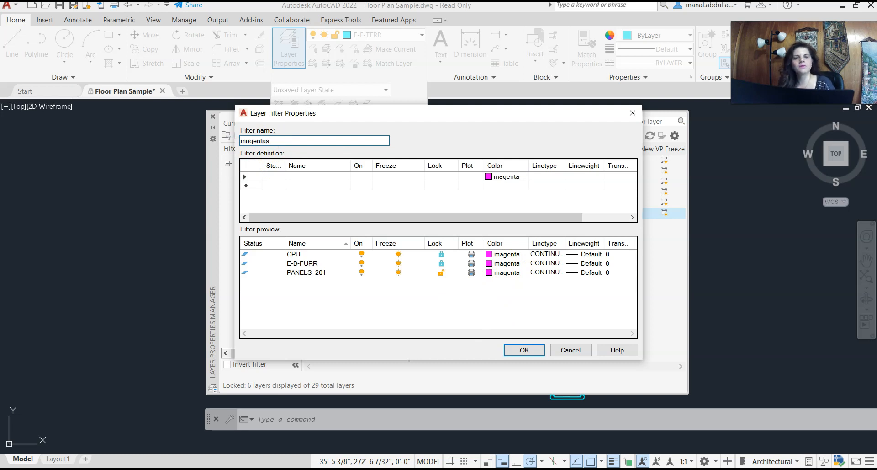
click(524, 349)
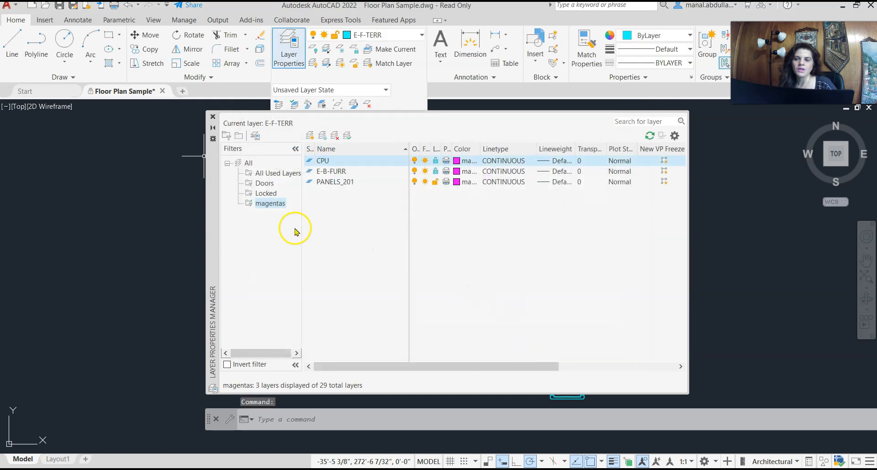
Compare the layers listed under the Locked, Doors and magentas filters with the full list of layers.
click(266, 192)
click(265, 183)
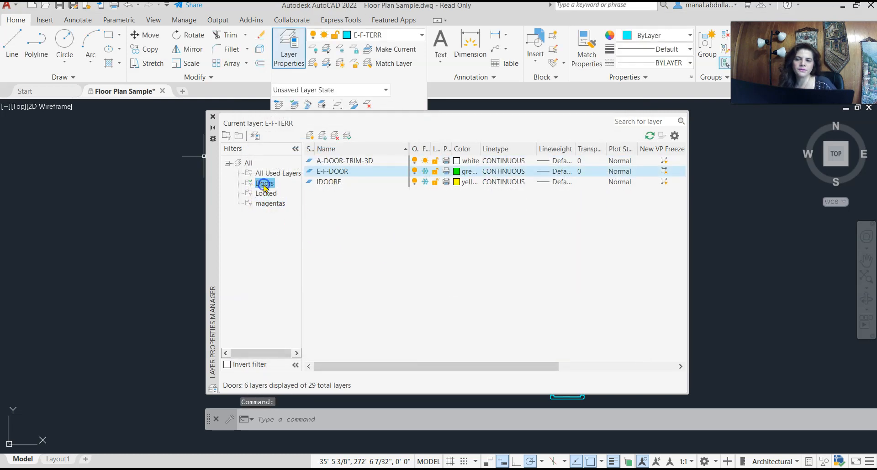
click(264, 173)
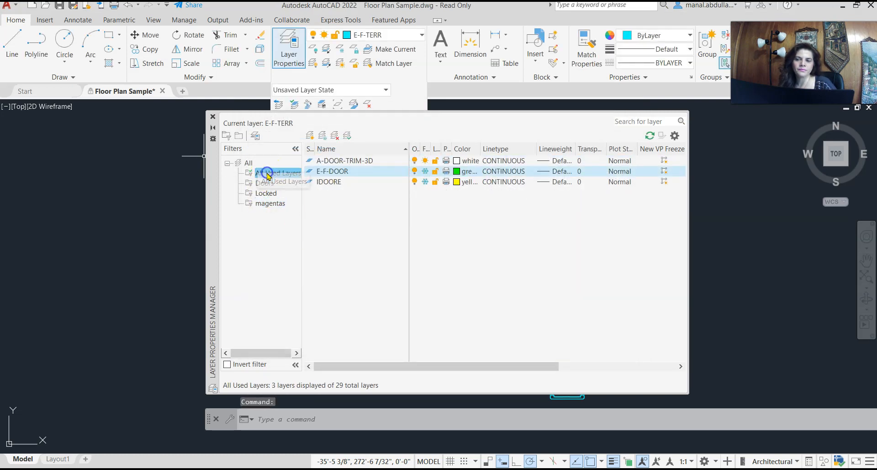
click(248, 163)
click(265, 183)
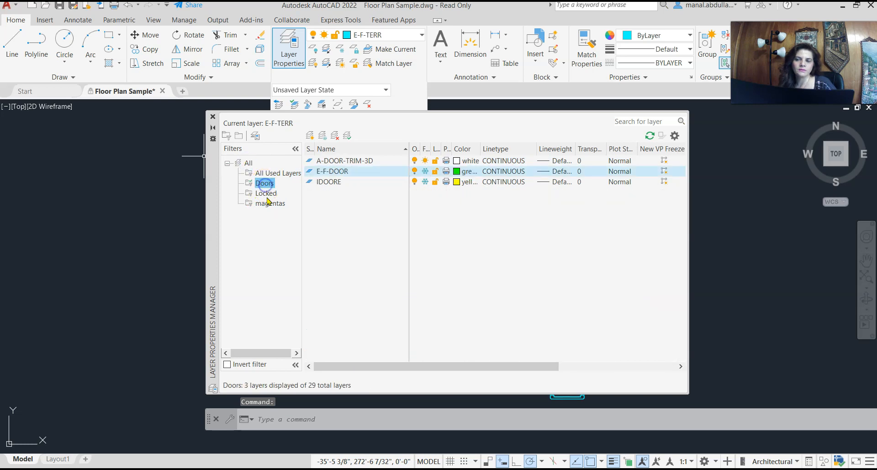
click(270, 203)
click(264, 183)
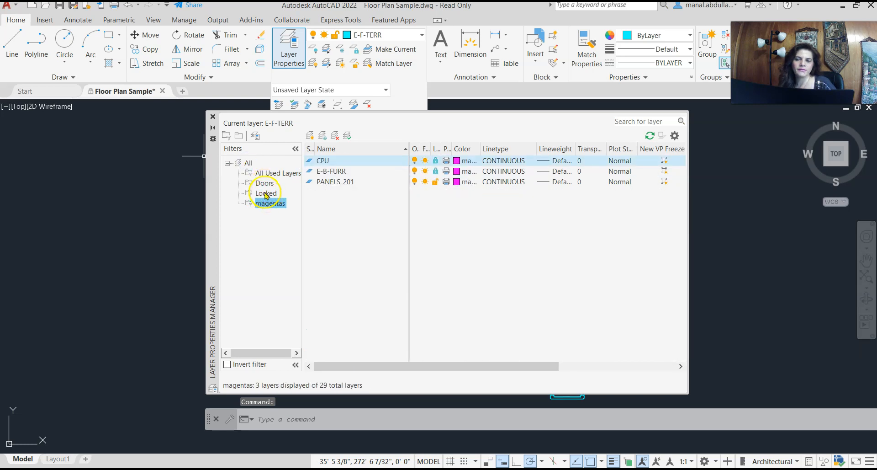
click(249, 164)
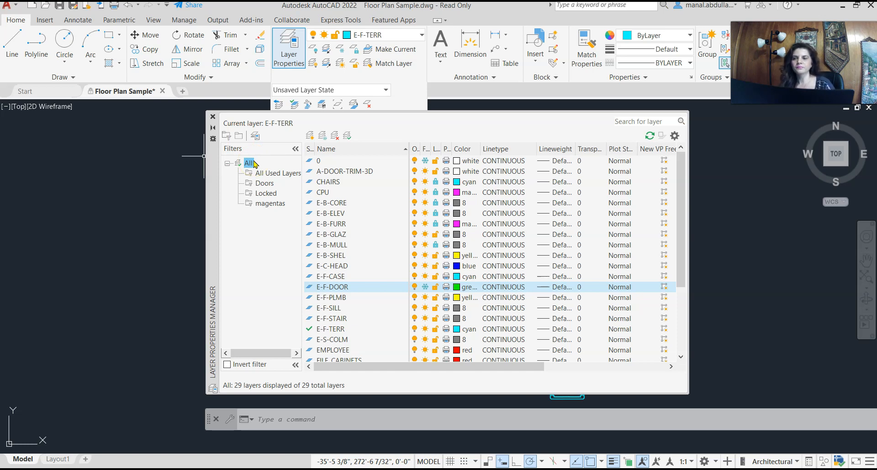
Create a new layer group filter named "Furniture".
click(239, 136)
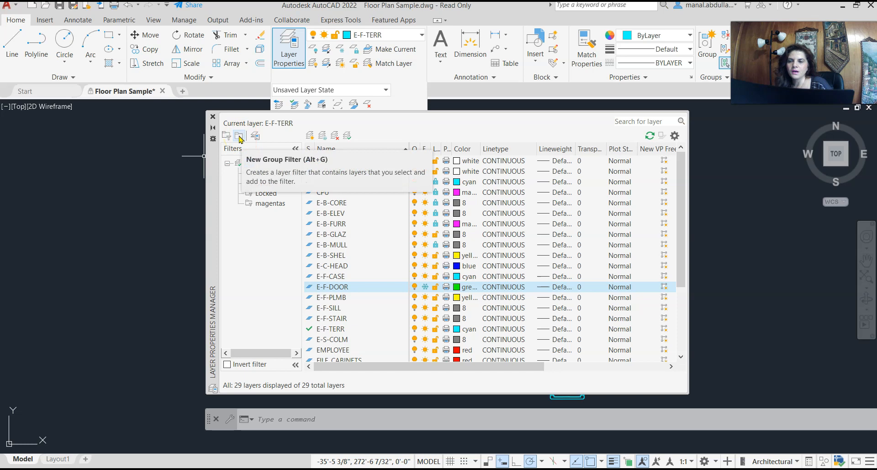
click(239, 136)
click(286, 196)
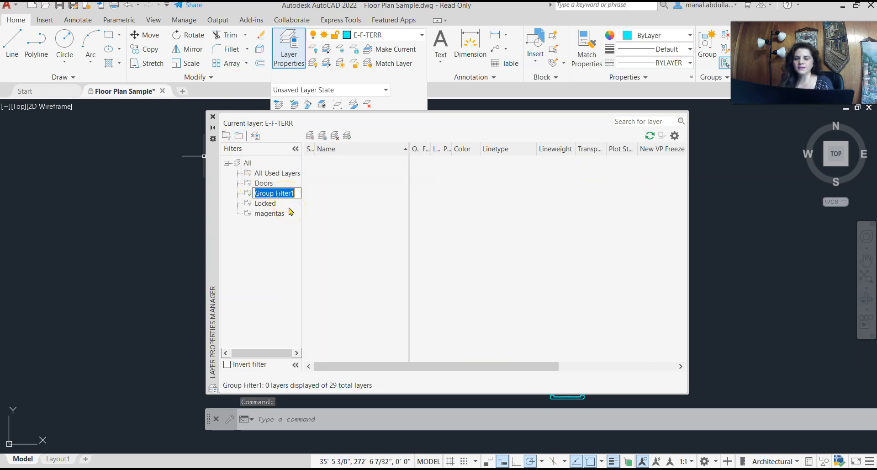
text(Fu)
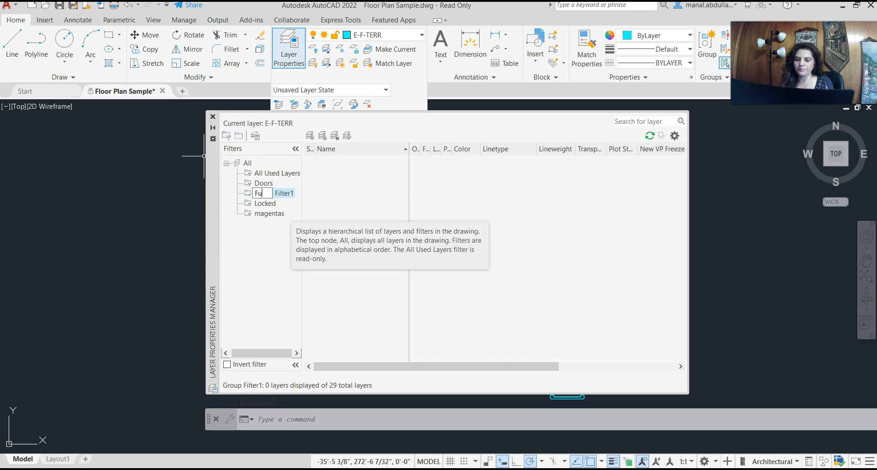
text(rniture)
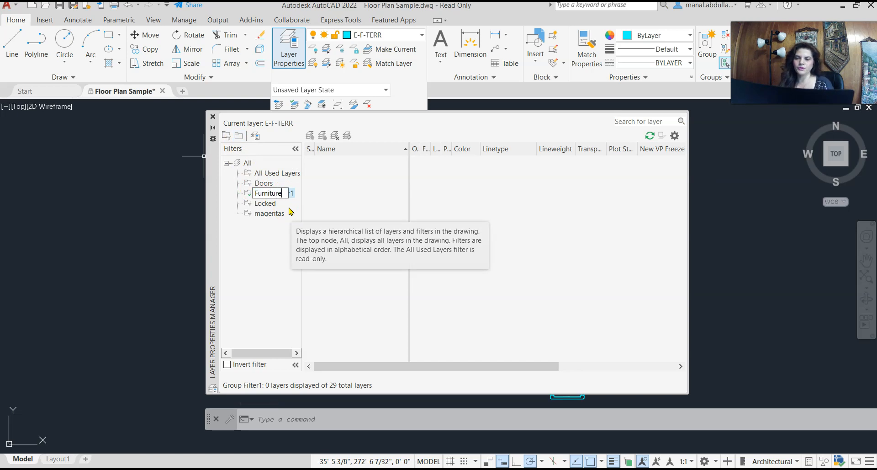
click(253, 231)
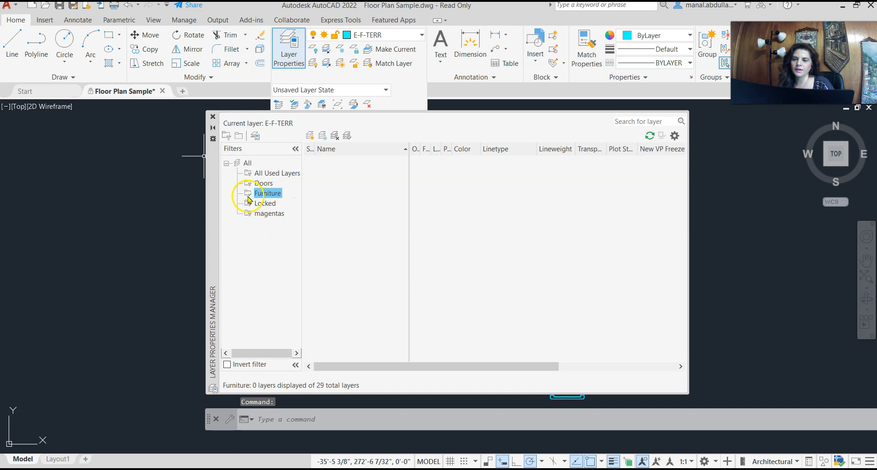
Add the layers FURNITURE, FILE_CABINETS and PHONES from the full layer list to the Furniture group filter.
click(247, 164)
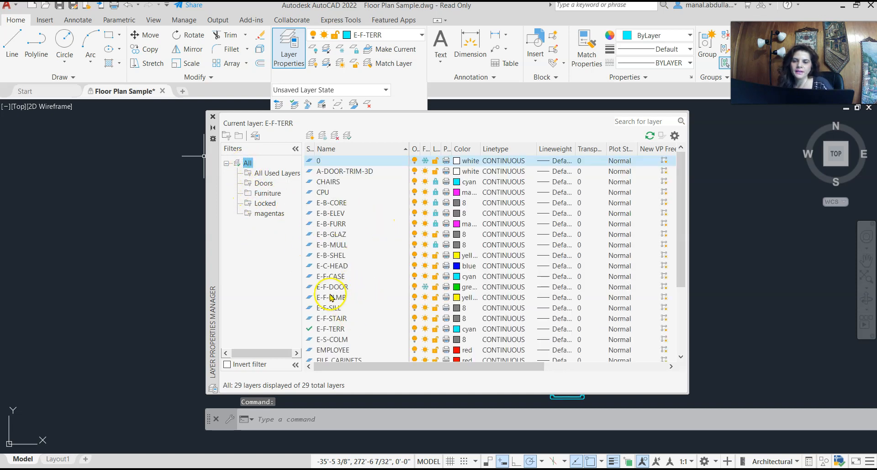
scroll(361, 307, down, 1)
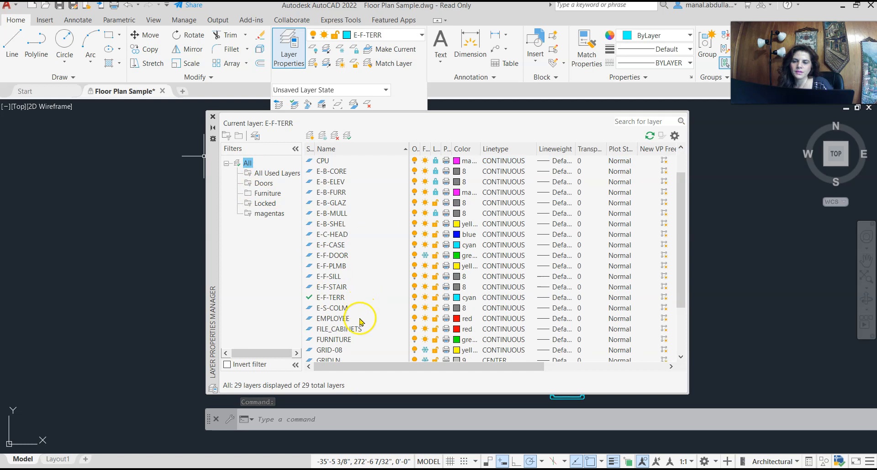
scroll(359, 305, down, 2)
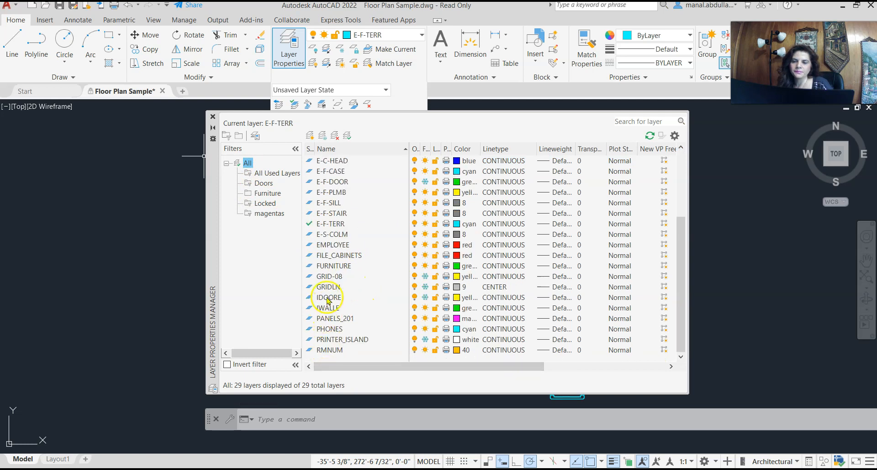
drag(330, 266, 292, 209)
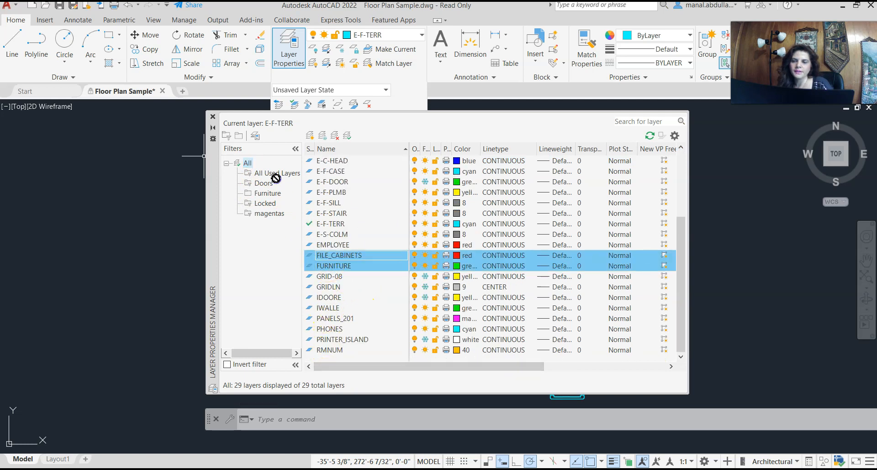
drag(266, 194, 267, 194)
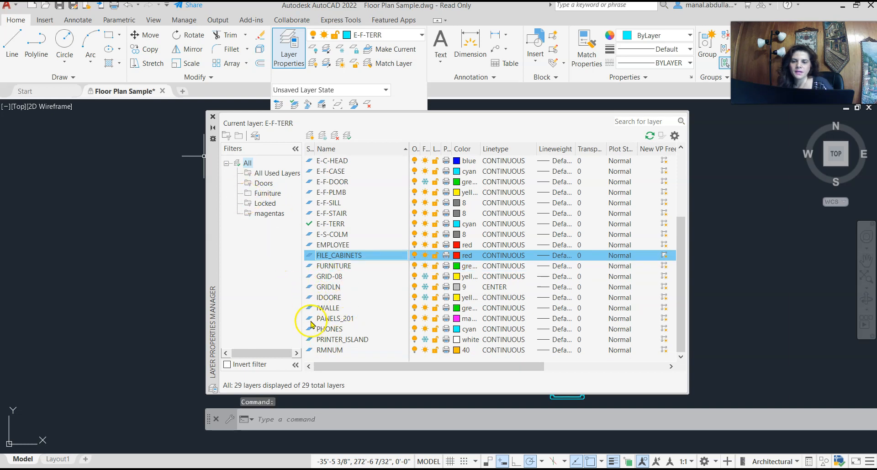
drag(328, 329, 288, 230)
drag(268, 195, 267, 195)
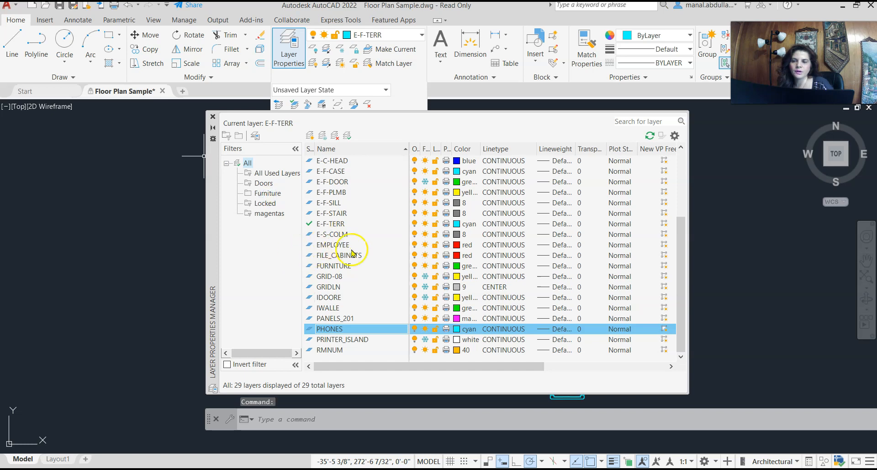
drag(339, 256, 330, 250)
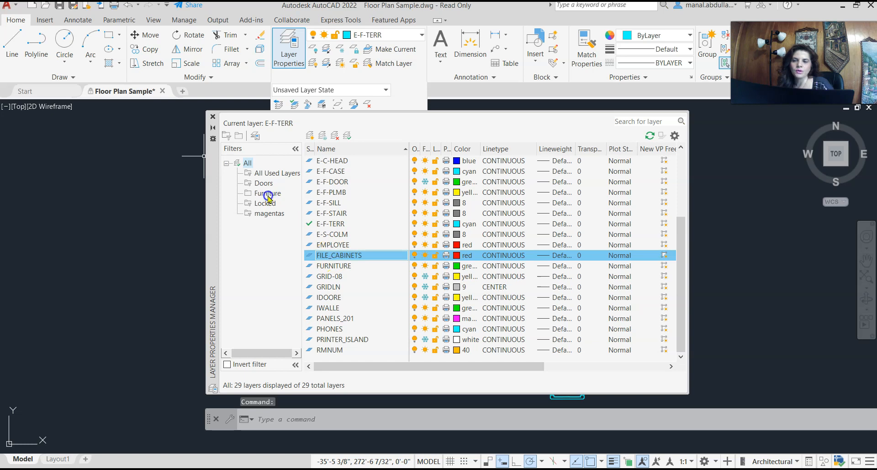
Add the layers E-F-CASE and E-C-HEAD to the Furniture group filter and display that group's layers.
drag(331, 171, 282, 197)
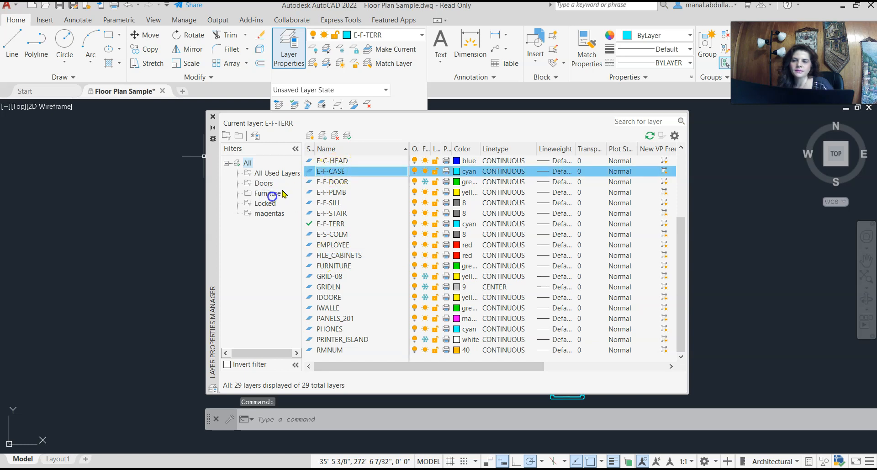
drag(330, 160, 279, 194)
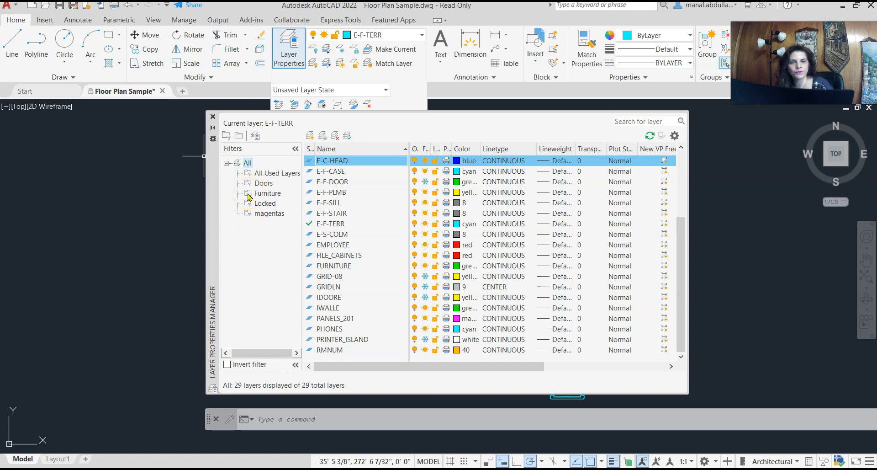
click(267, 193)
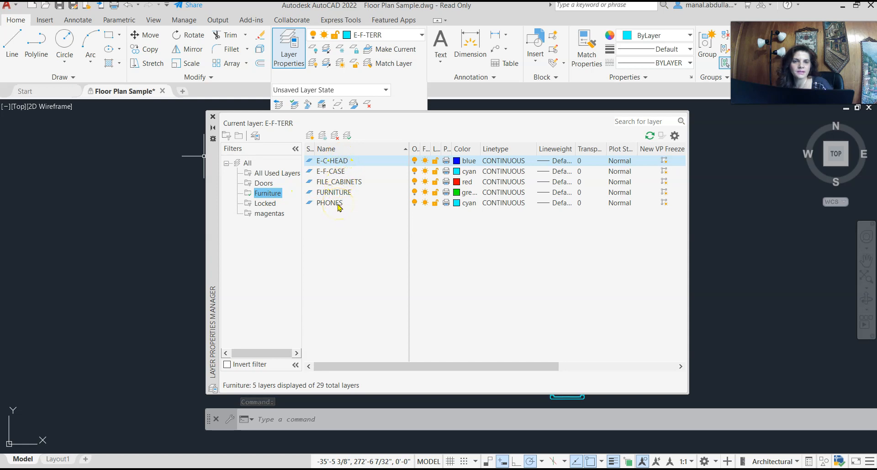
Select all layers in the Furniture group filter and set their color to magenta.
right_click(435, 220)
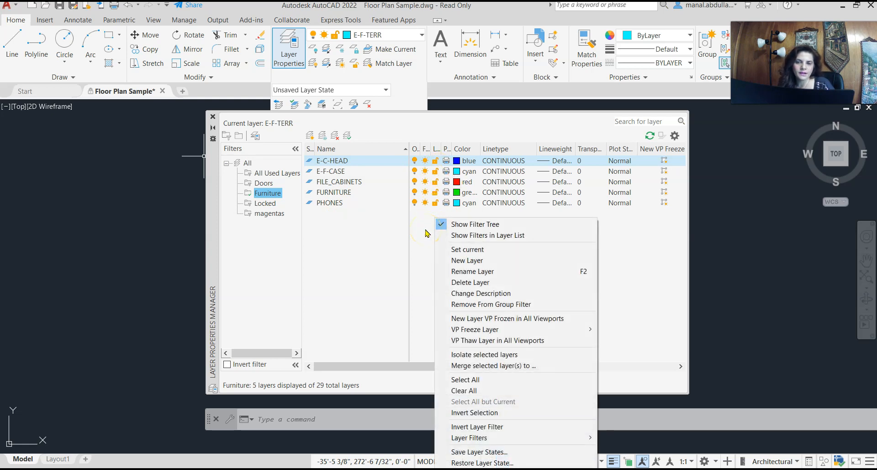
click(464, 380)
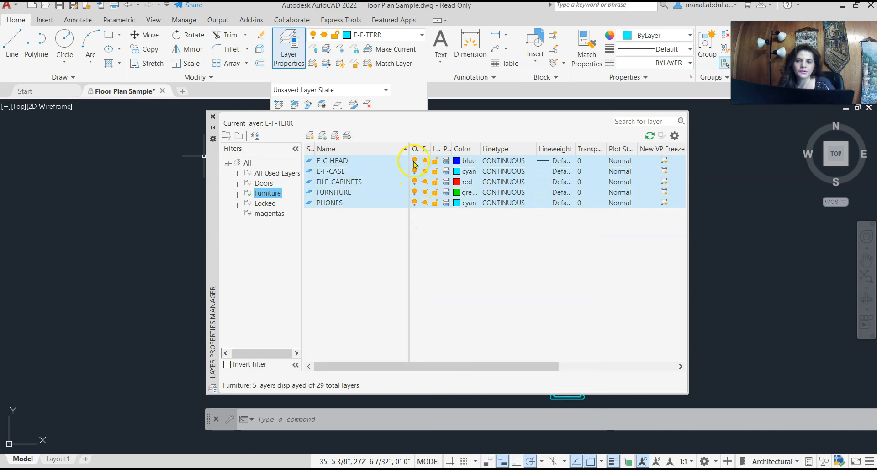
click(414, 161)
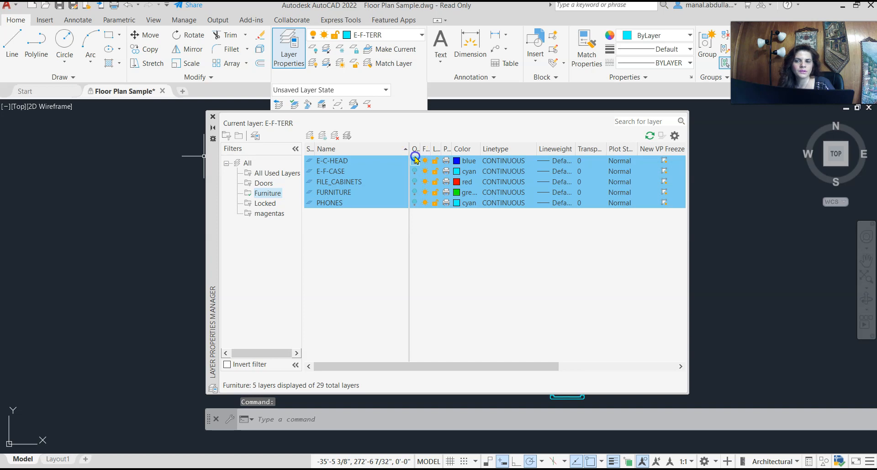
click(435, 160)
click(457, 161)
click(187, 263)
click(212, 328)
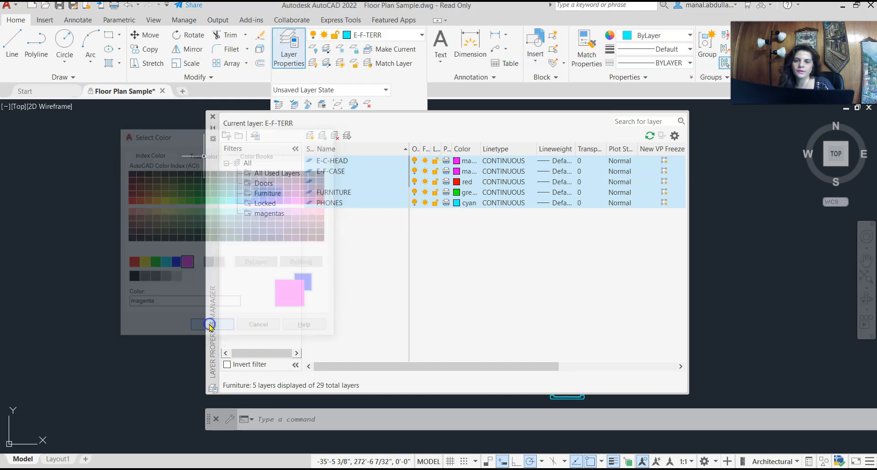
Set the linetype of all the Furniture group's layers to HIDDEN.
click(510, 161)
click(441, 227)
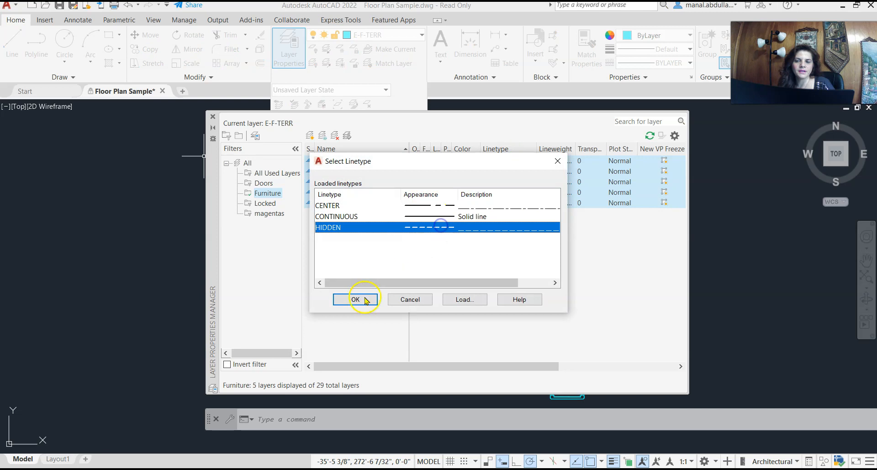
click(366, 300)
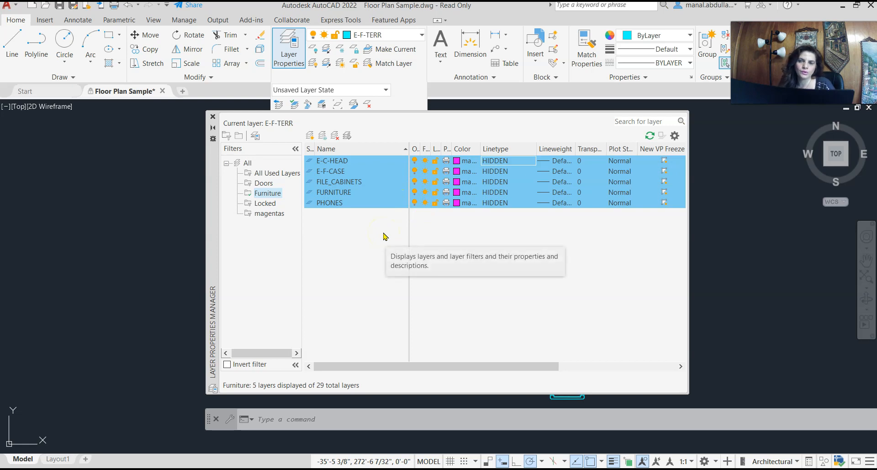
click(350, 222)
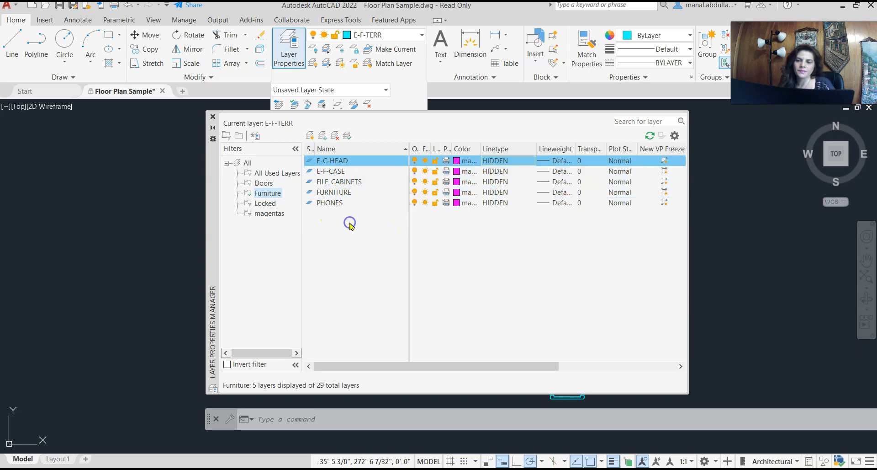
click(338, 204)
right_click(339, 204)
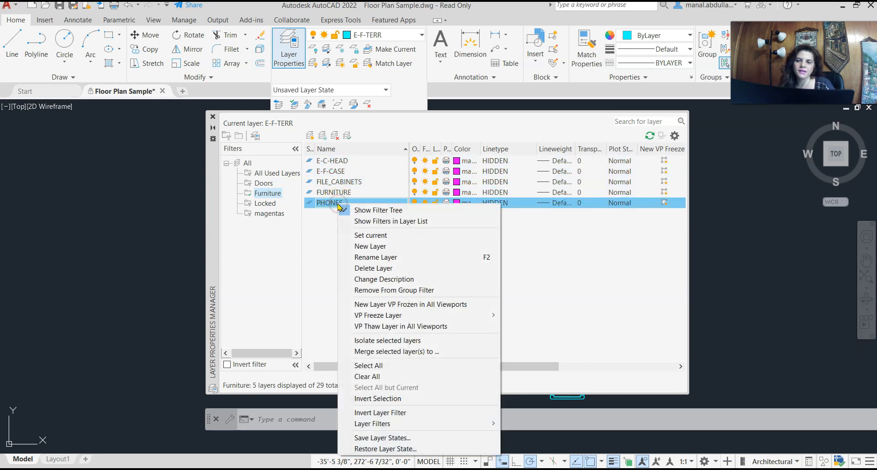
click(361, 261)
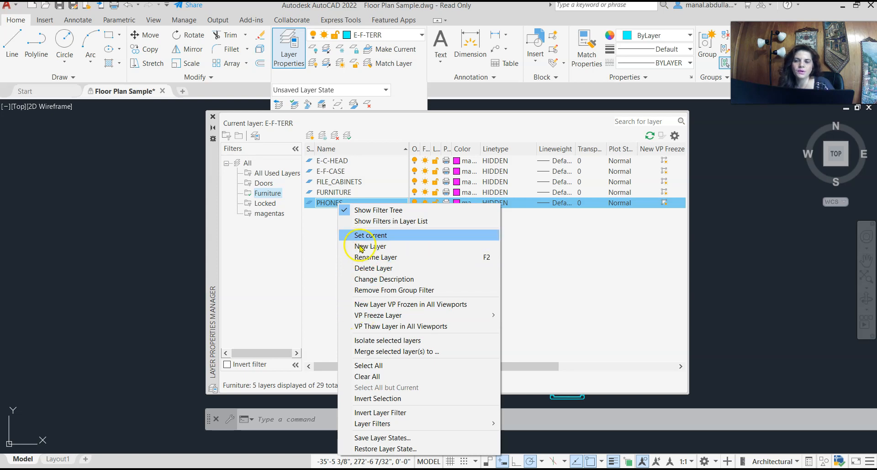
click(334, 239)
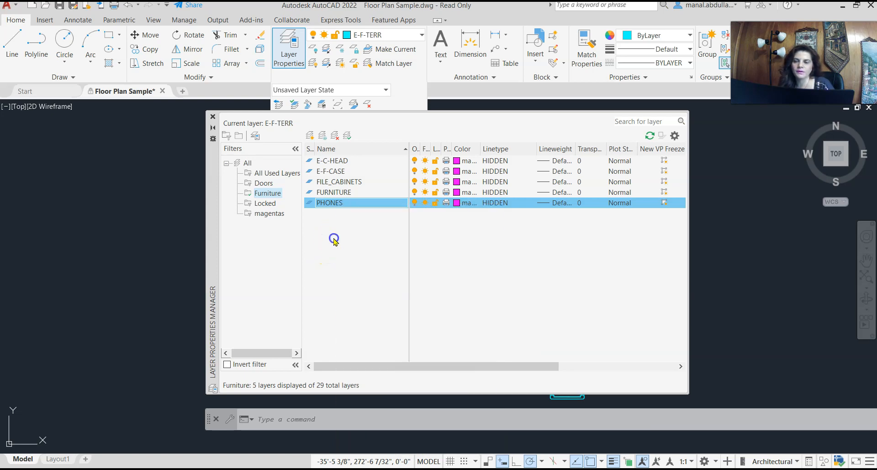
Make Doors the active layer filter and thaw the layers E-F-DOOR and IDOORE without reopening the Layer Properties Manager.
click(264, 184)
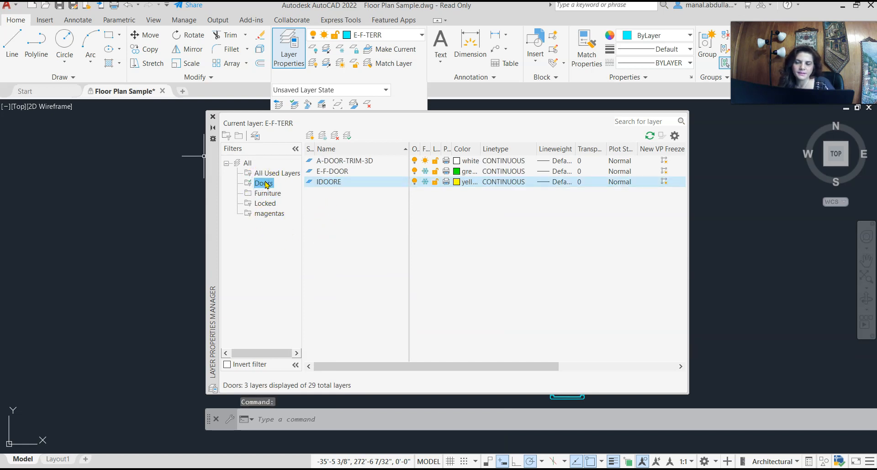
click(212, 116)
click(416, 35)
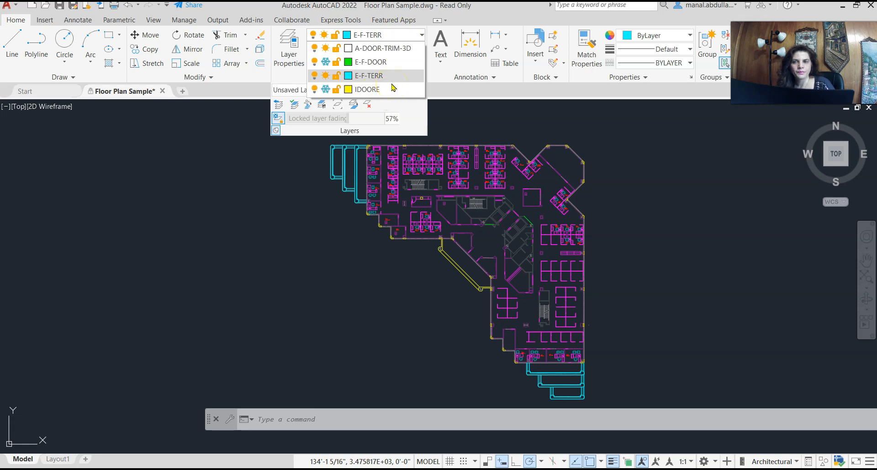
click(325, 89)
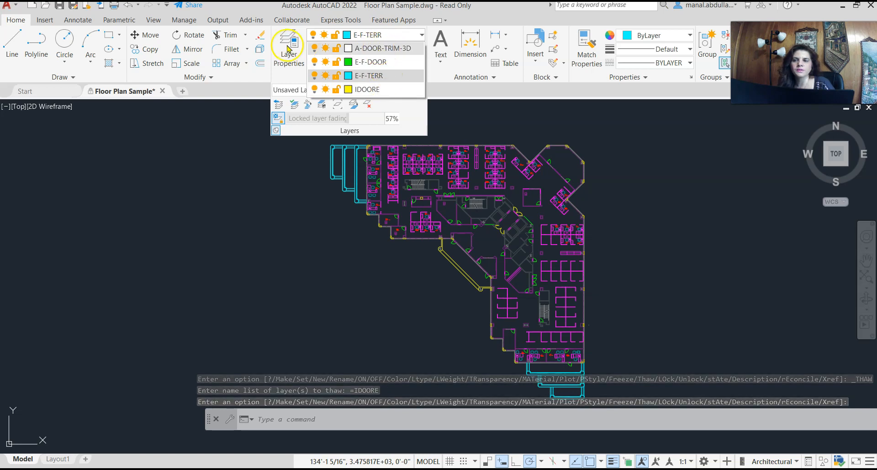
Make Furniture the active layer filter and change the current layer E-F-TERR's color to magenta from the filtered layer list.
click(288, 48)
click(288, 49)
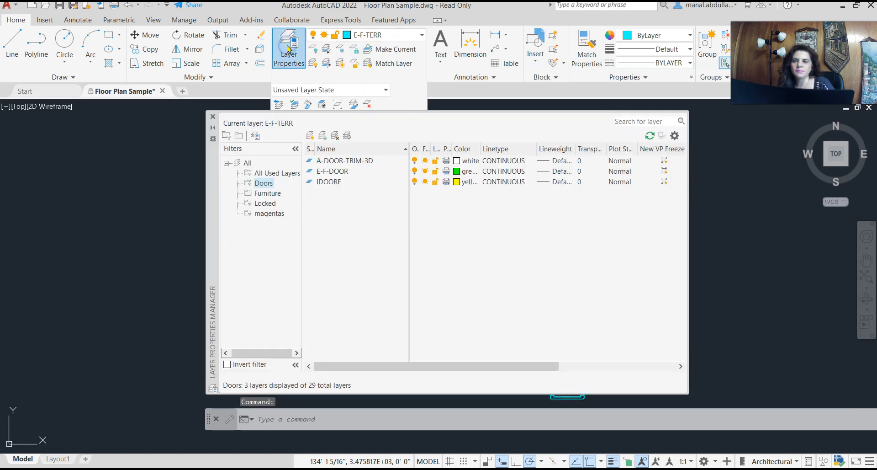
click(269, 193)
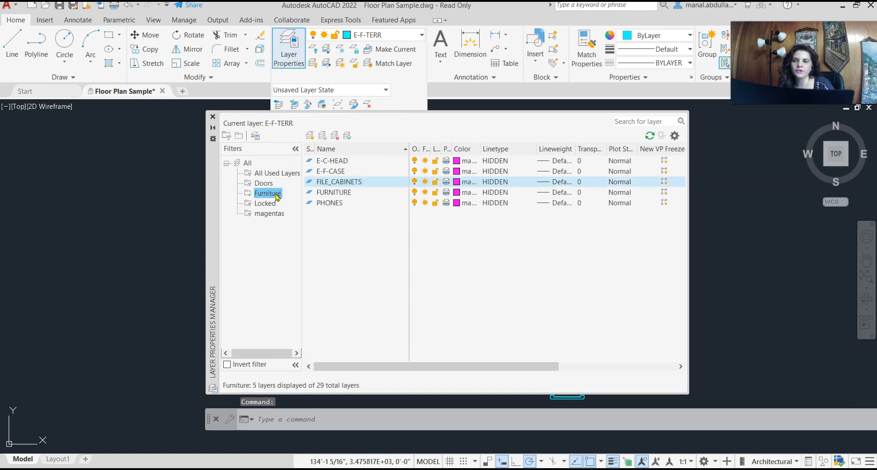
click(212, 117)
click(420, 35)
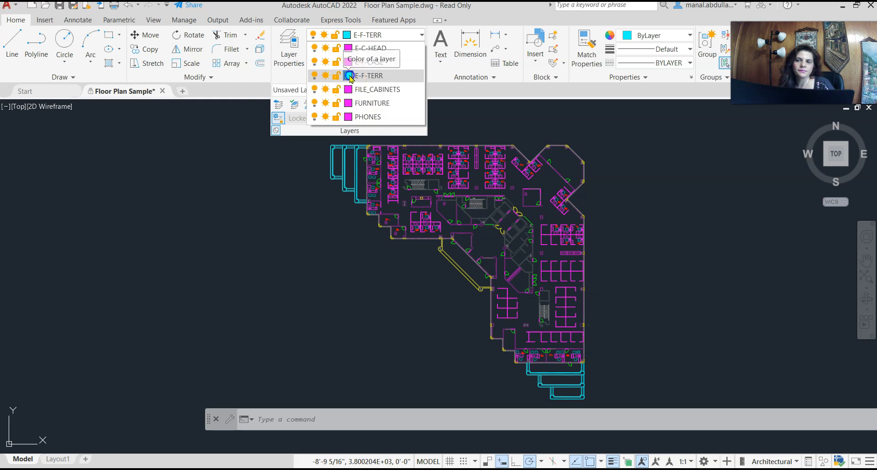
click(349, 76)
click(186, 262)
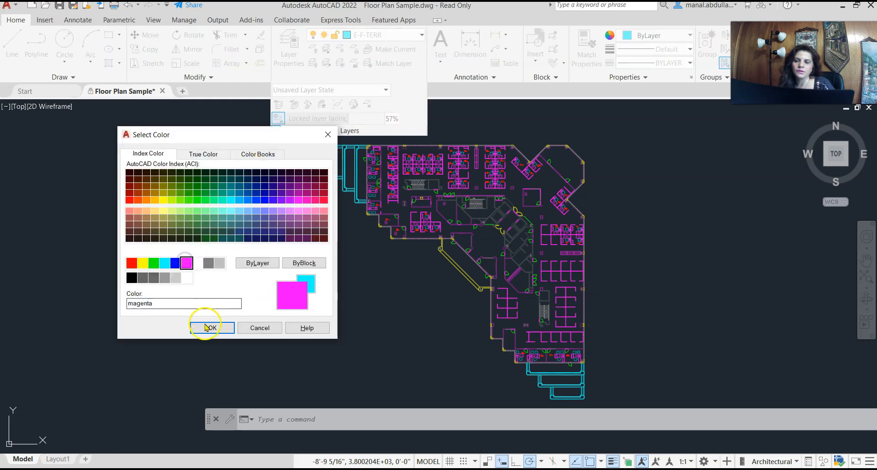
click(212, 327)
Compare the layers under the Furniture, Doors, Locked and magentas filters, and check the quick layer list with magentas active.
click(292, 49)
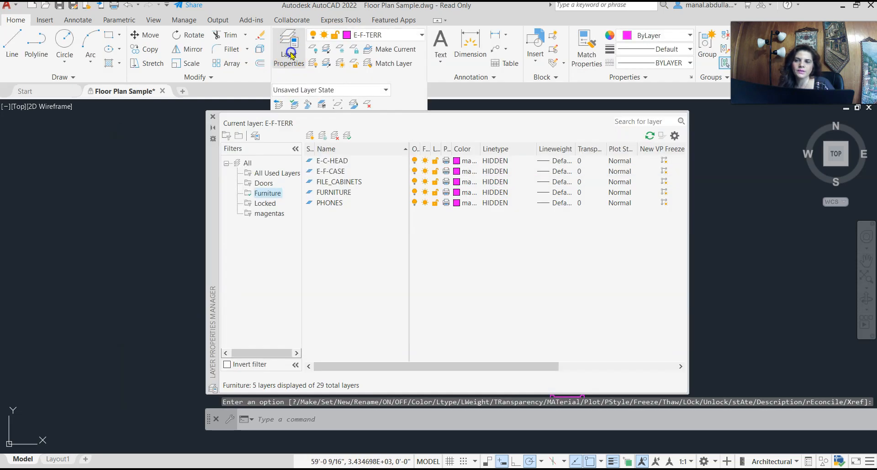
click(268, 193)
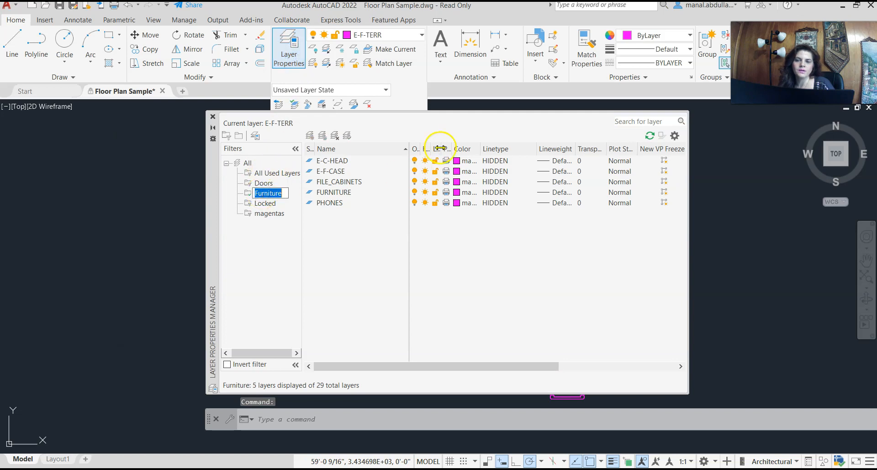
click(461, 240)
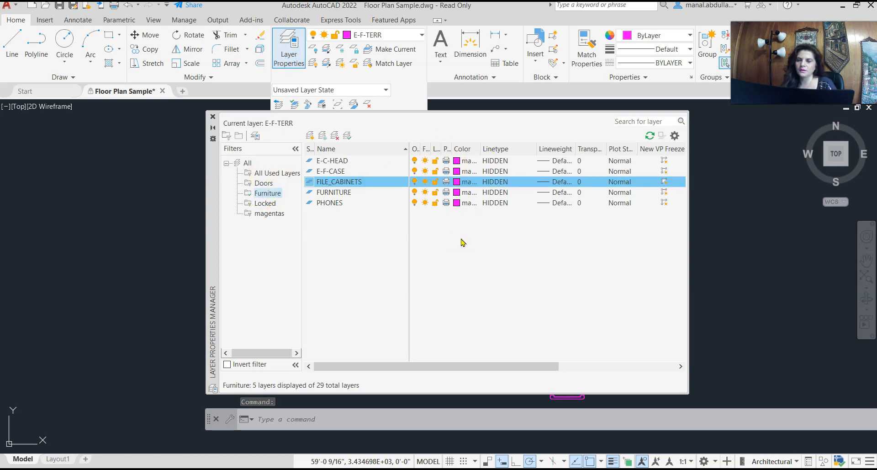
click(265, 194)
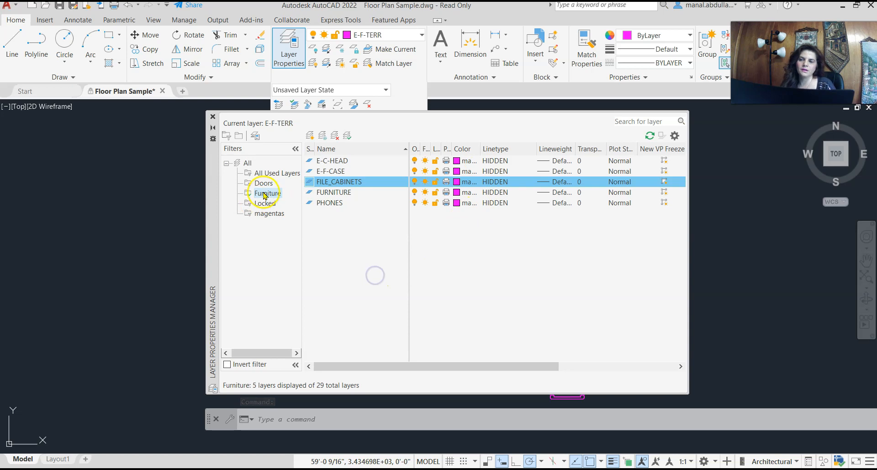
click(264, 182)
click(265, 182)
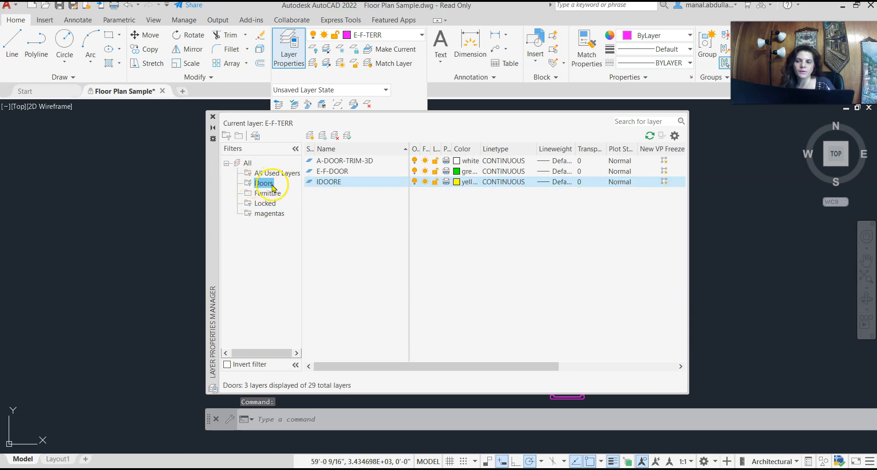
click(264, 204)
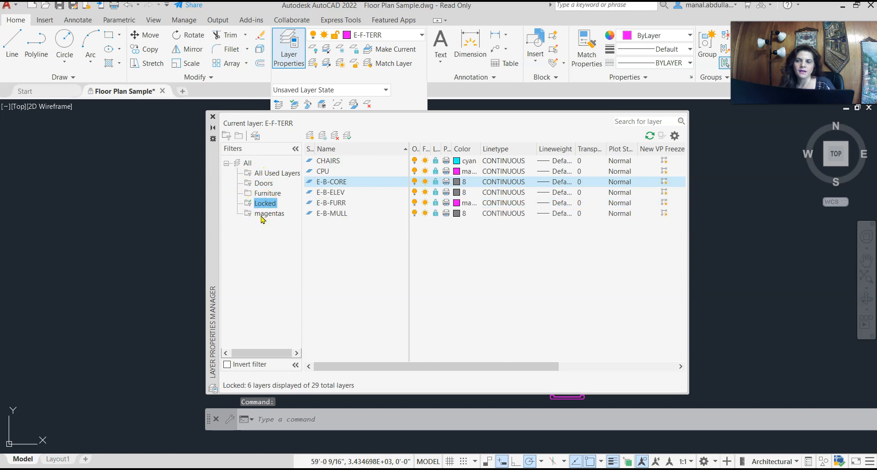
click(264, 214)
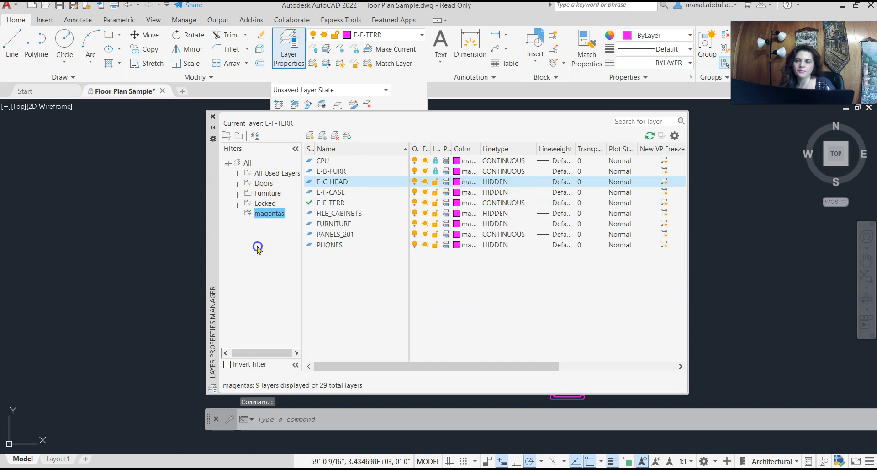
click(212, 116)
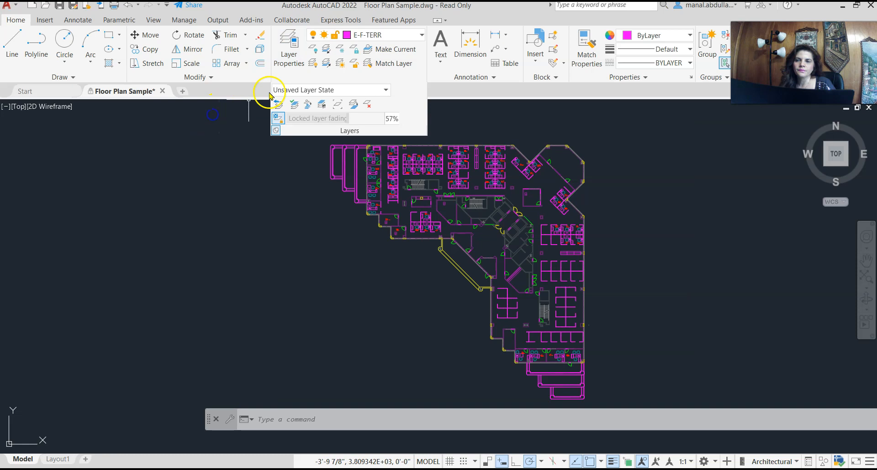
click(421, 35)
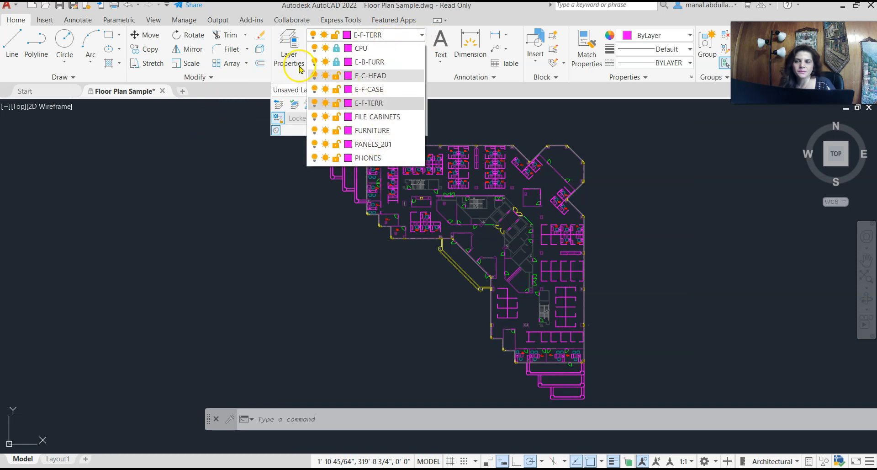
Switch the active layer filter back to All and show the complete quick layer list.
click(293, 51)
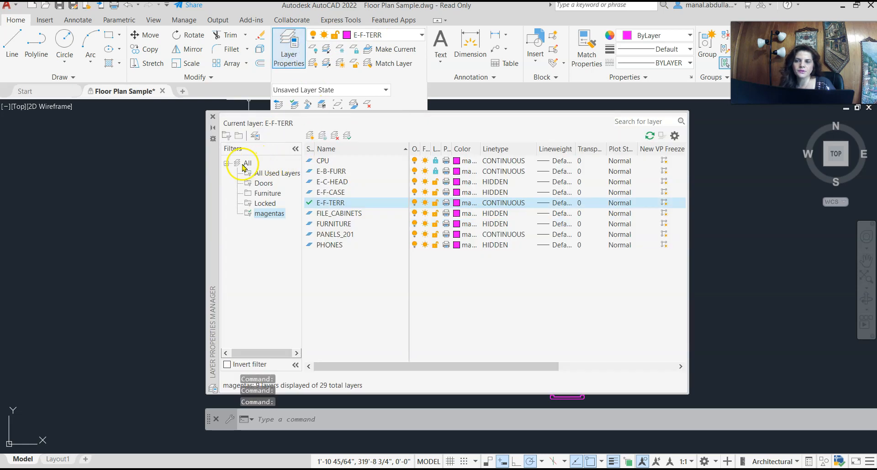
click(213, 117)
click(405, 36)
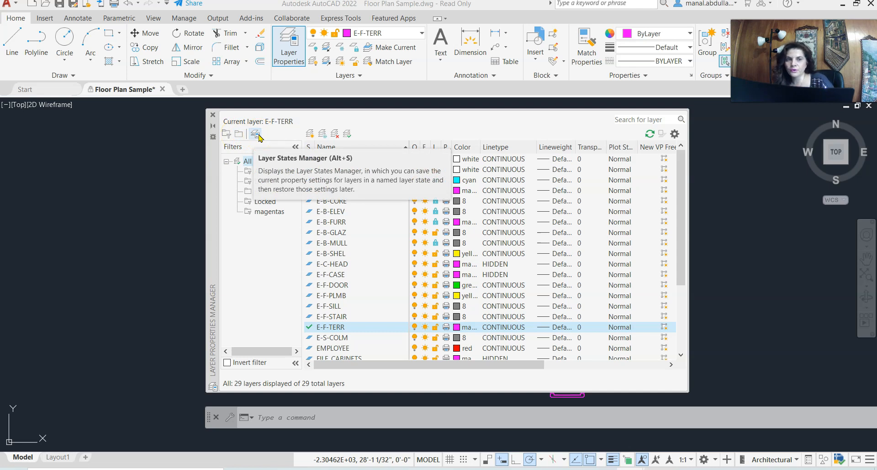
Examine the saved layer states with their options for creating and managing states, and locate the Layer States Manager.
click(361, 75)
click(374, 87)
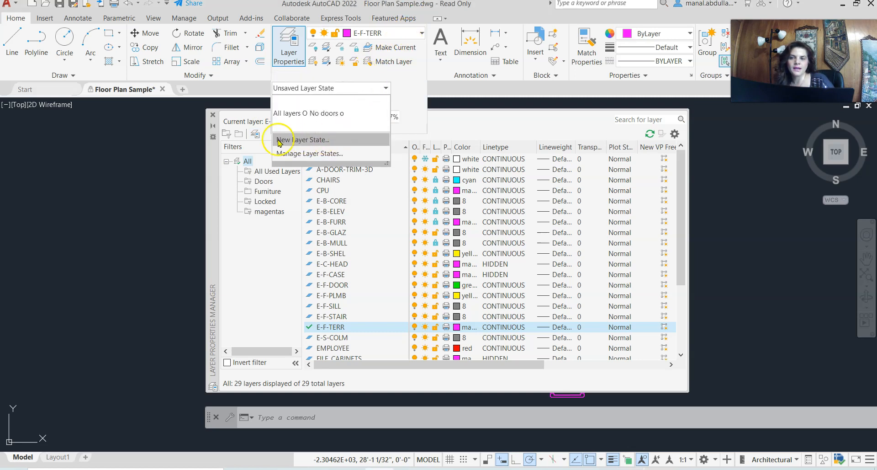
click(322, 157)
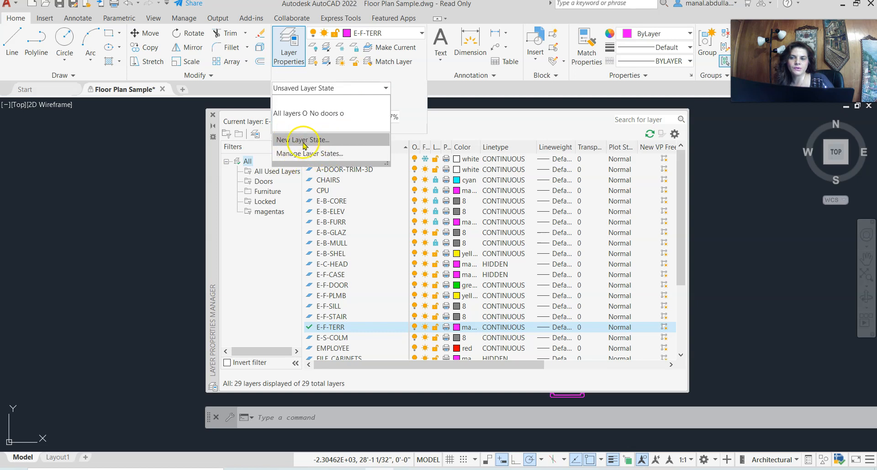
click(255, 264)
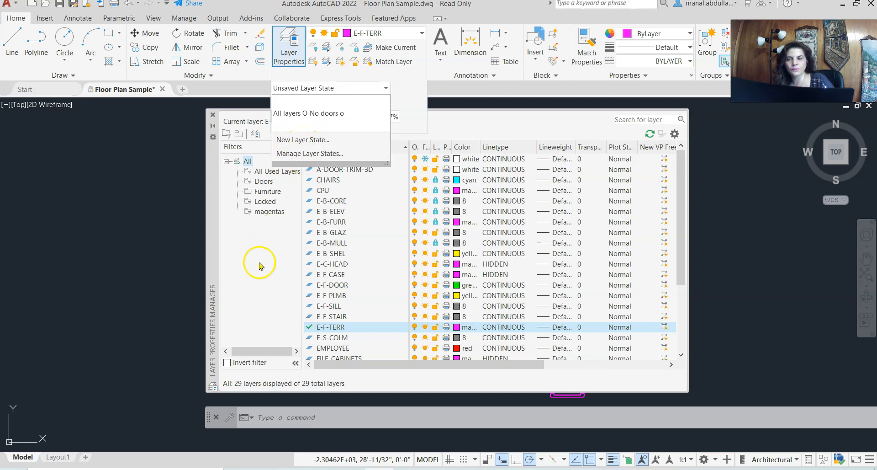
click(256, 134)
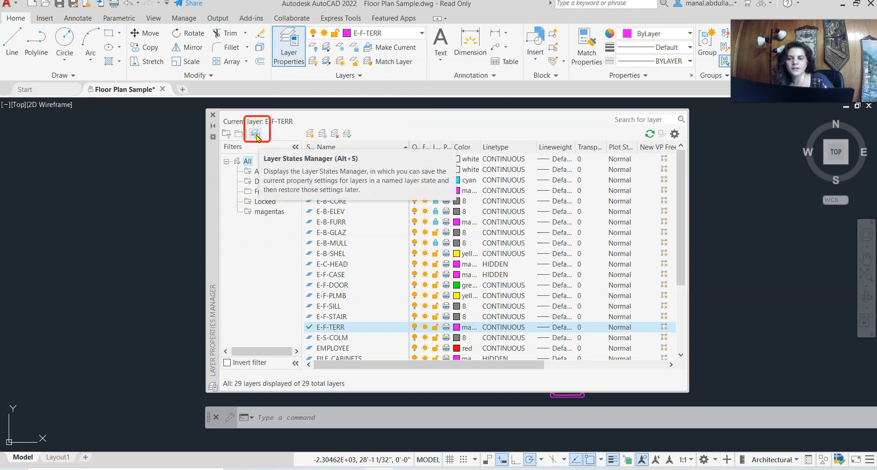
In the Layer States Manager, edit the All layers ON state to lock layers CHAIRS, A-DOOR-TRIM-3D and 0, and save it.
click(256, 135)
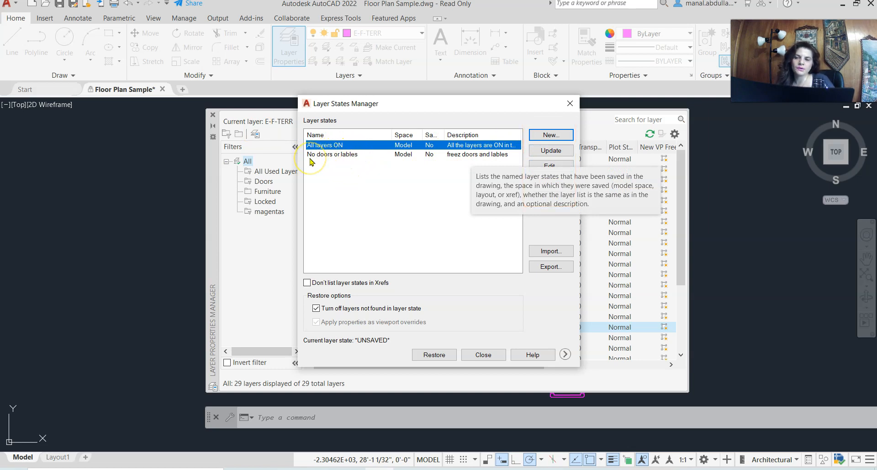
click(423, 188)
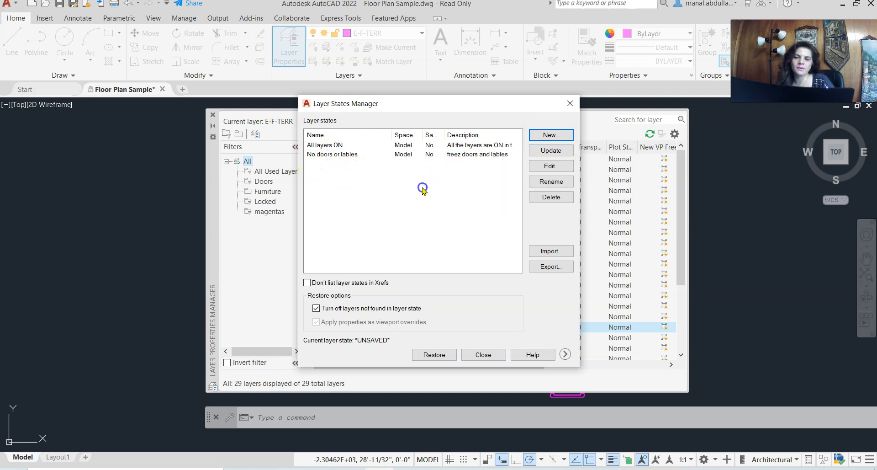
click(340, 146)
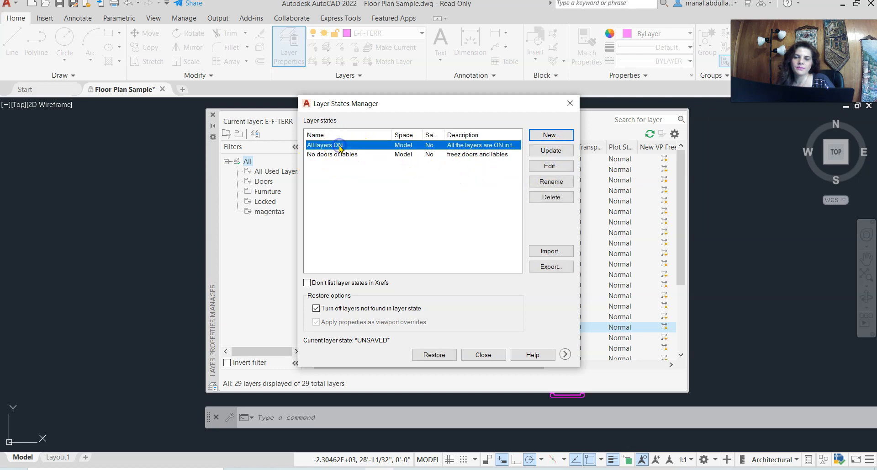
click(548, 166)
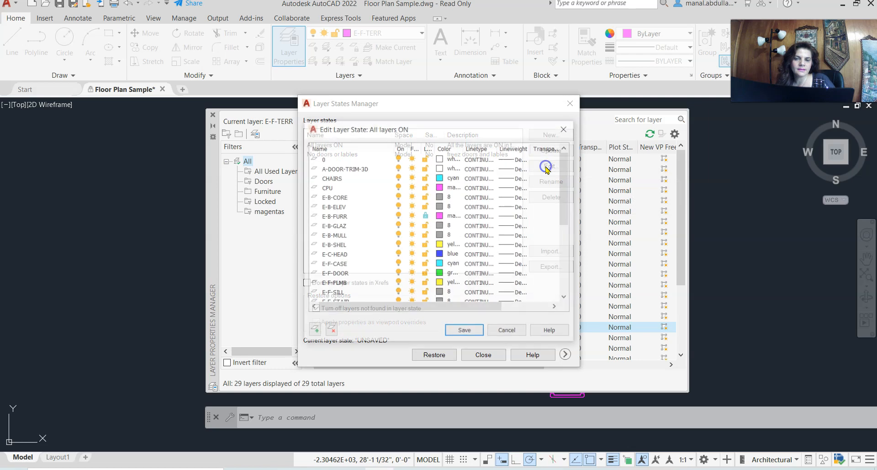
click(353, 168)
click(327, 187)
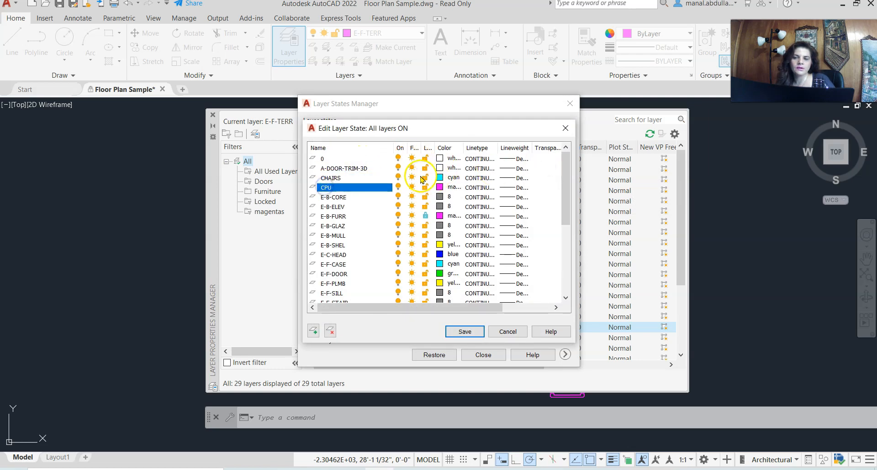
click(425, 177)
click(425, 168)
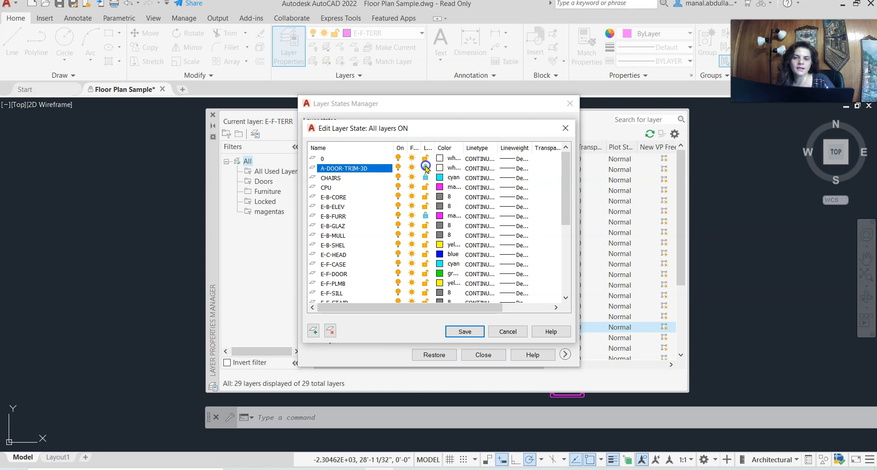
click(425, 159)
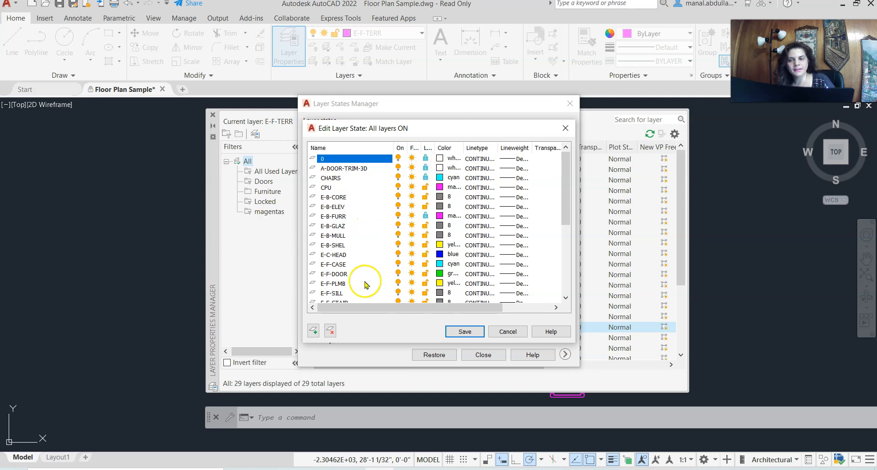
click(466, 332)
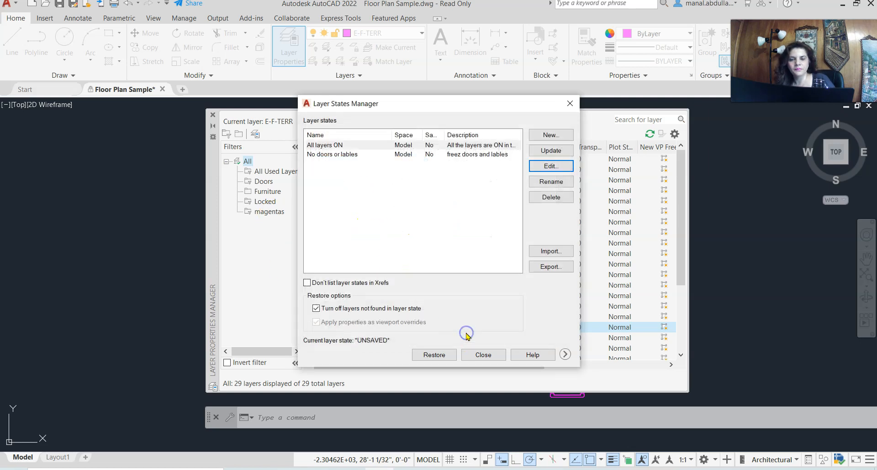
Open the All layers ON state's name for renaming, leave it unedited, and close the Layer States Manager.
click(551, 182)
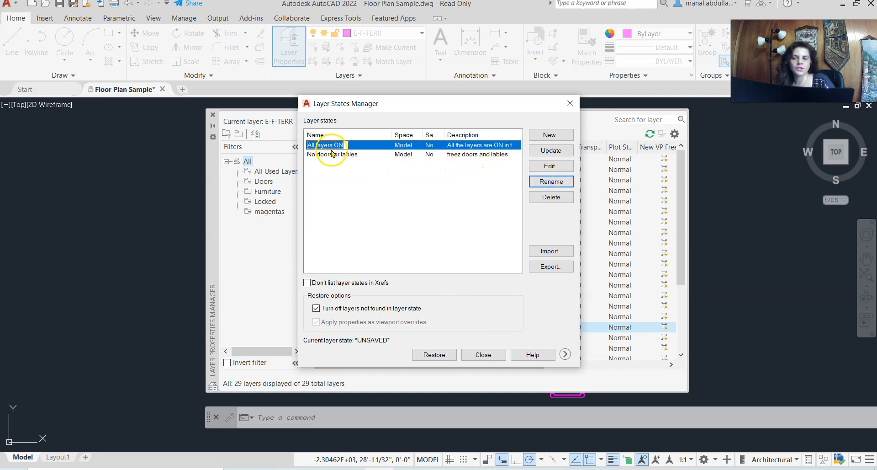
click(380, 189)
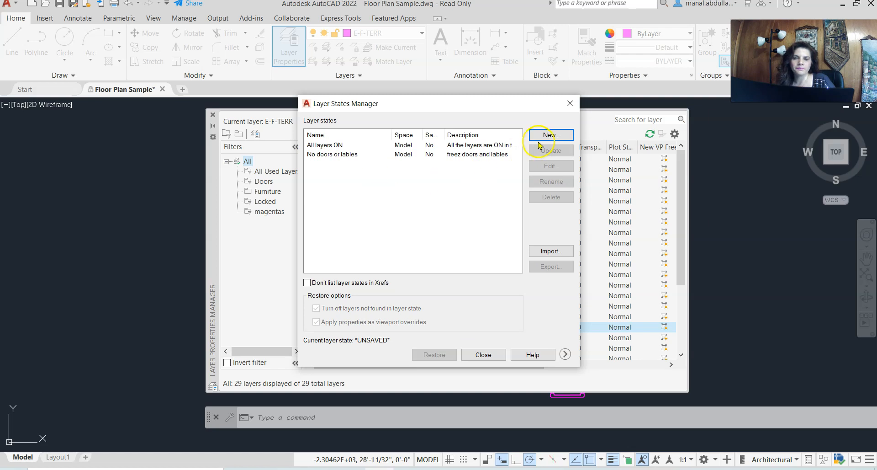
click(570, 103)
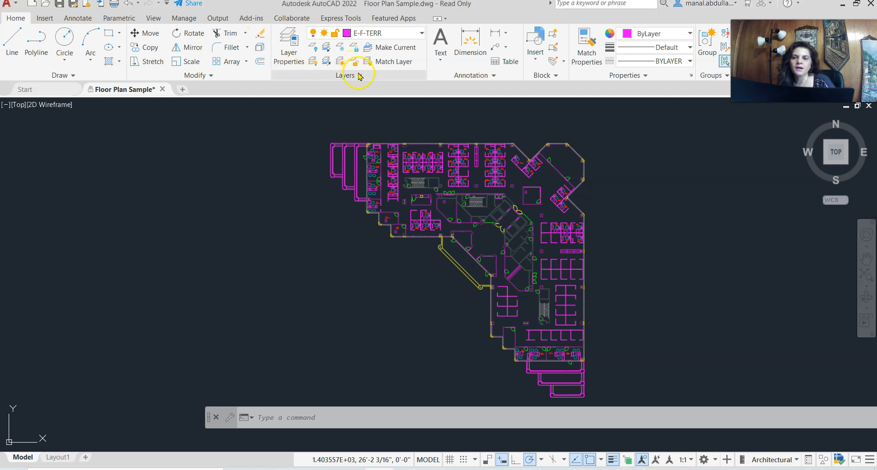
Show the additional layer tools with the layer state and locked layer fading options, and reopen the Layer Properties Manager.
click(359, 75)
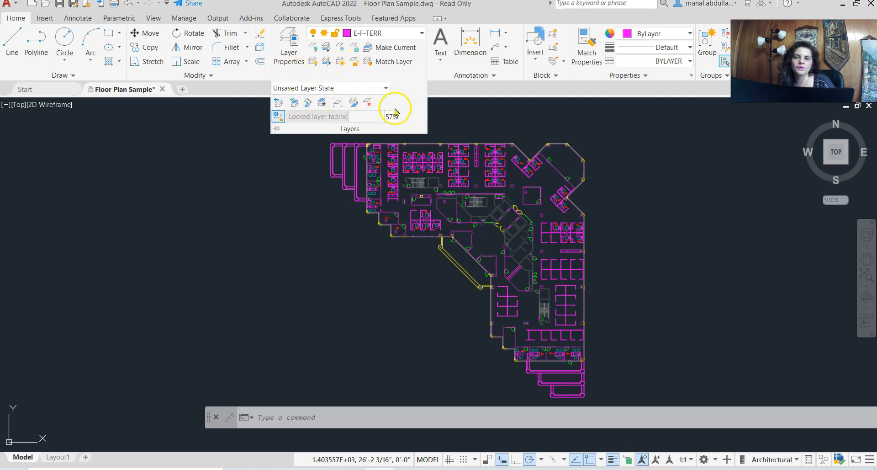
click(294, 45)
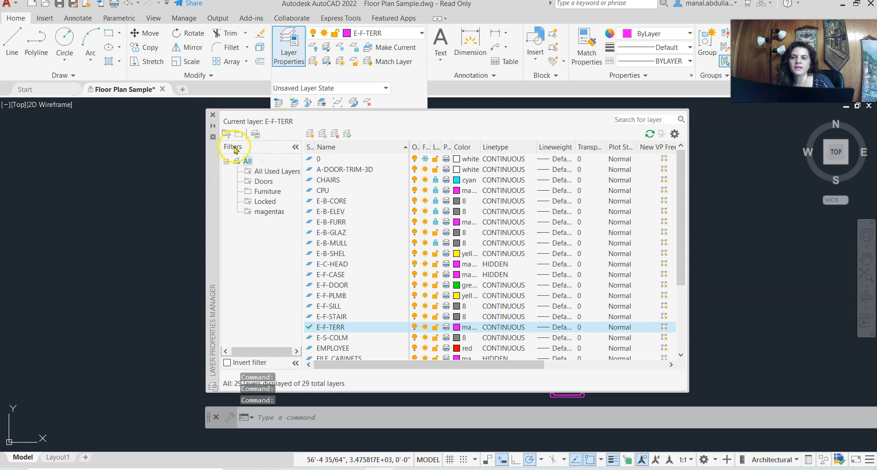